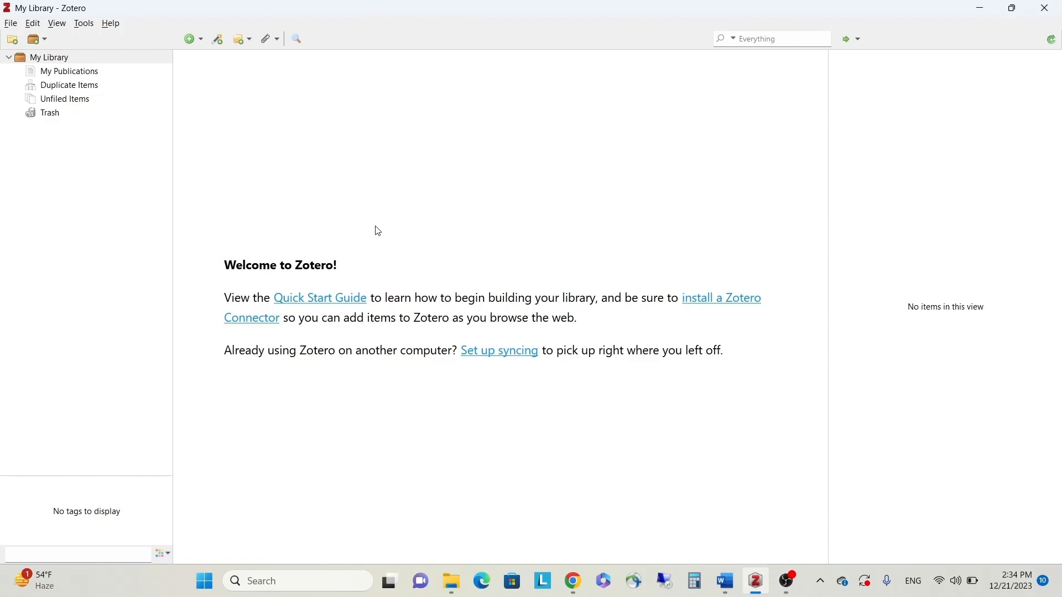
Step: Create a new collection named "lung cancer" under My Library in Zotero
left_click(725, 582)
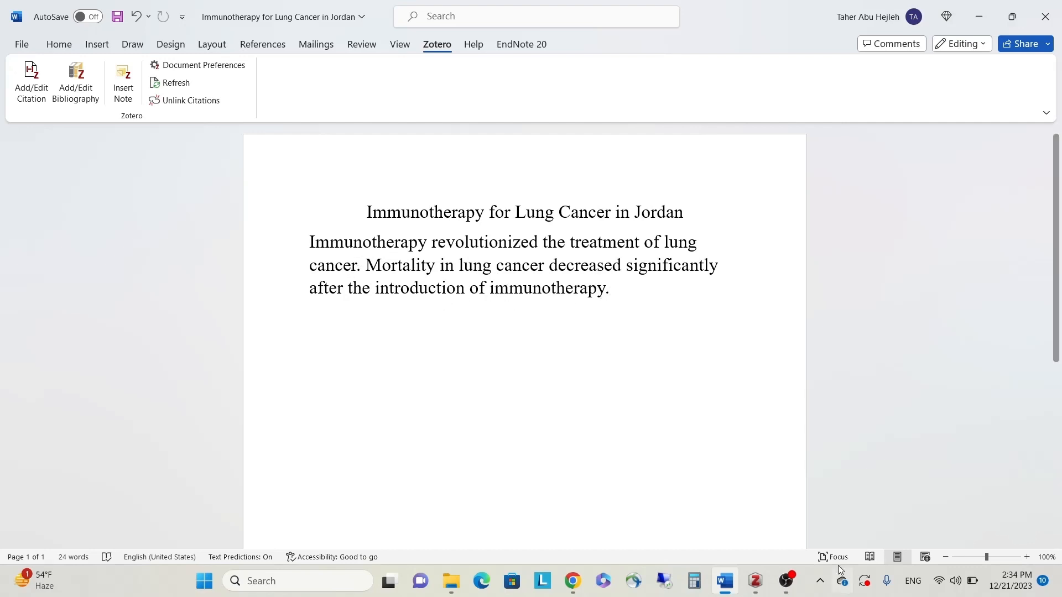
left_click(758, 581)
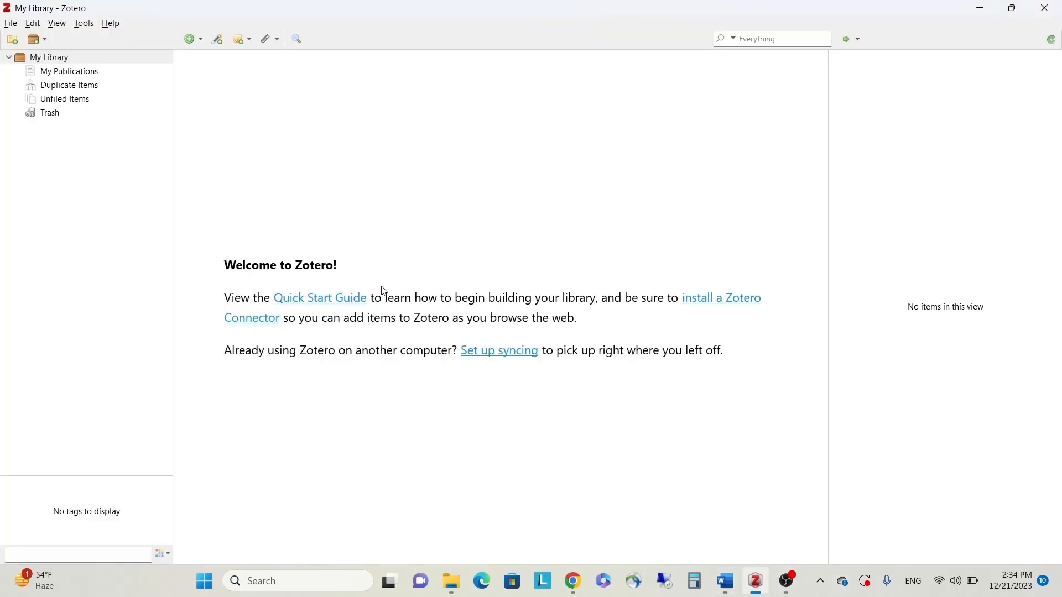
left_click(59, 59)
right_click(60, 58)
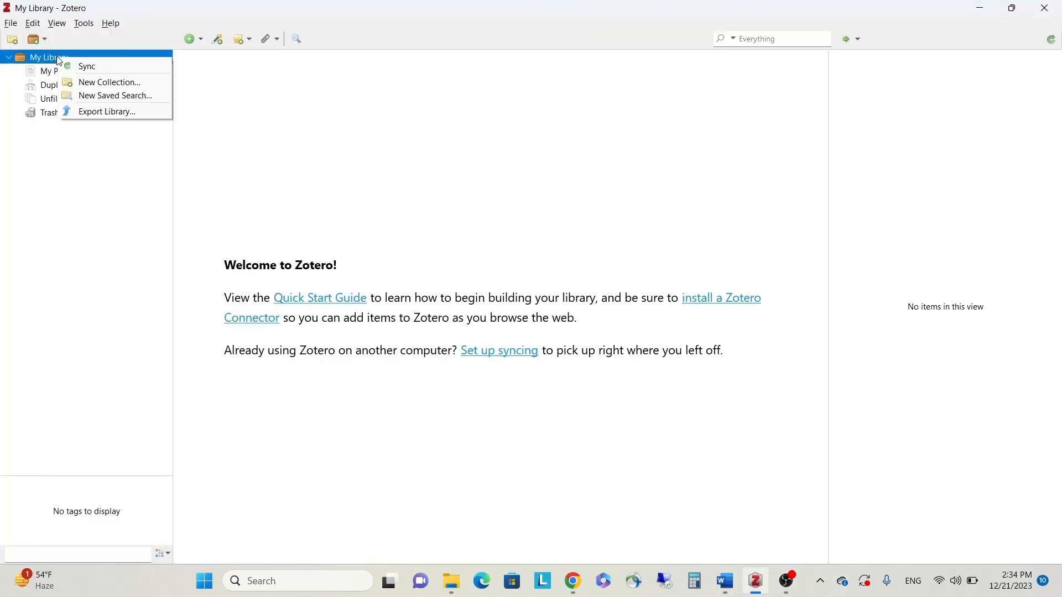
left_click(83, 81)
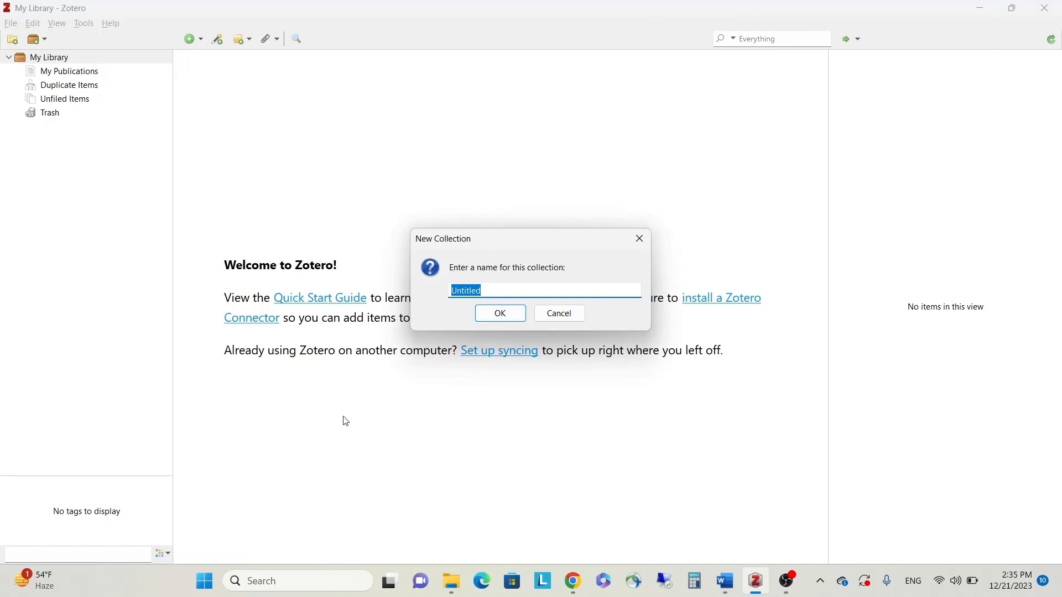
type("lung cancer")
left_click(487, 315)
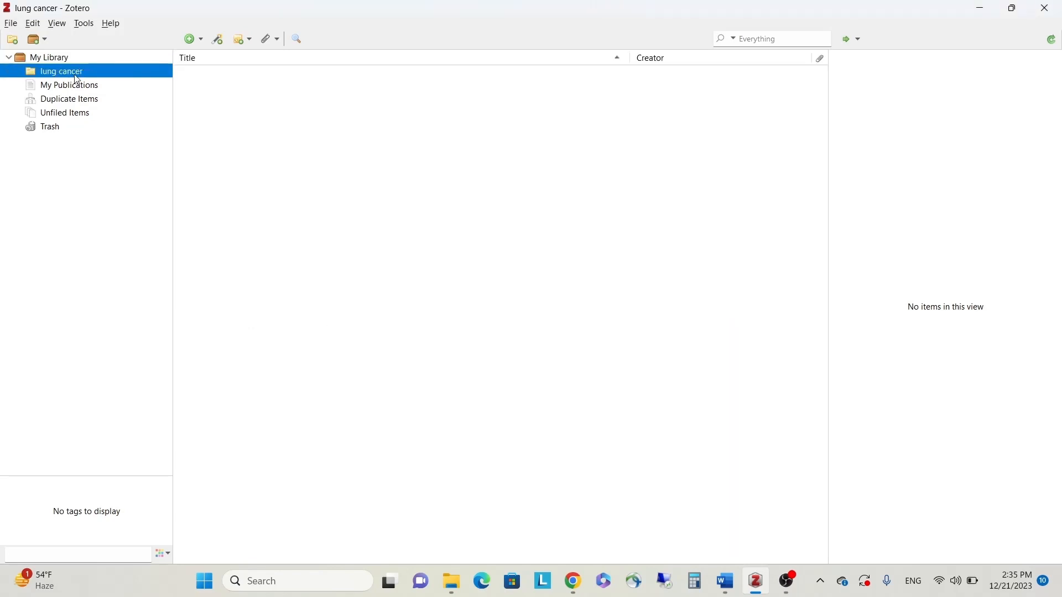
Step: Switch to Chrome and review the PubMed results for "lung cancer immunotherapy", examining the checked articles 5, 6 and 7
left_click(573, 584)
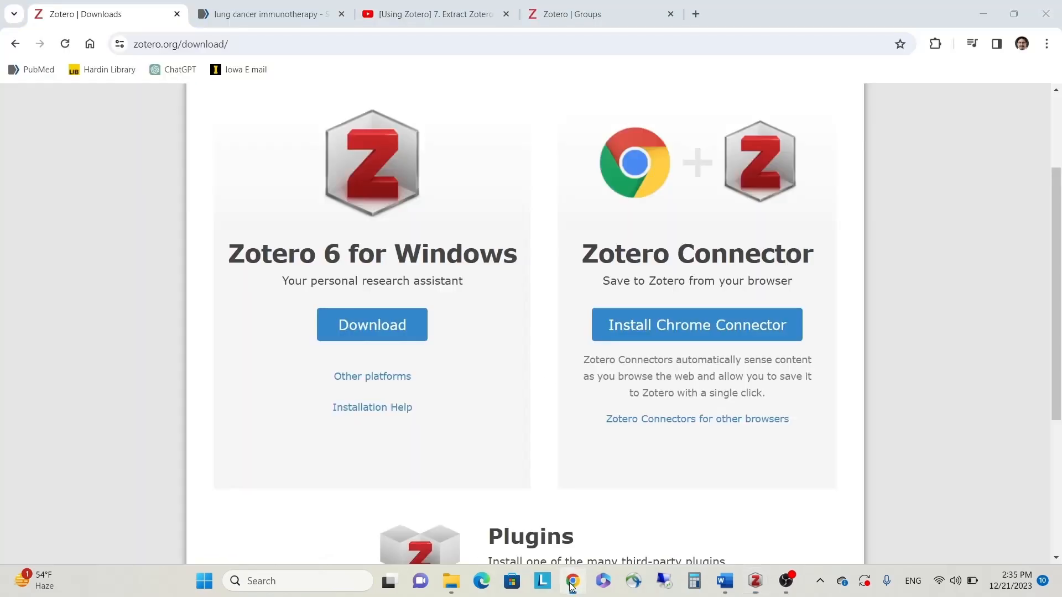
left_click(259, 14)
scroll(448, 180, "up", 8)
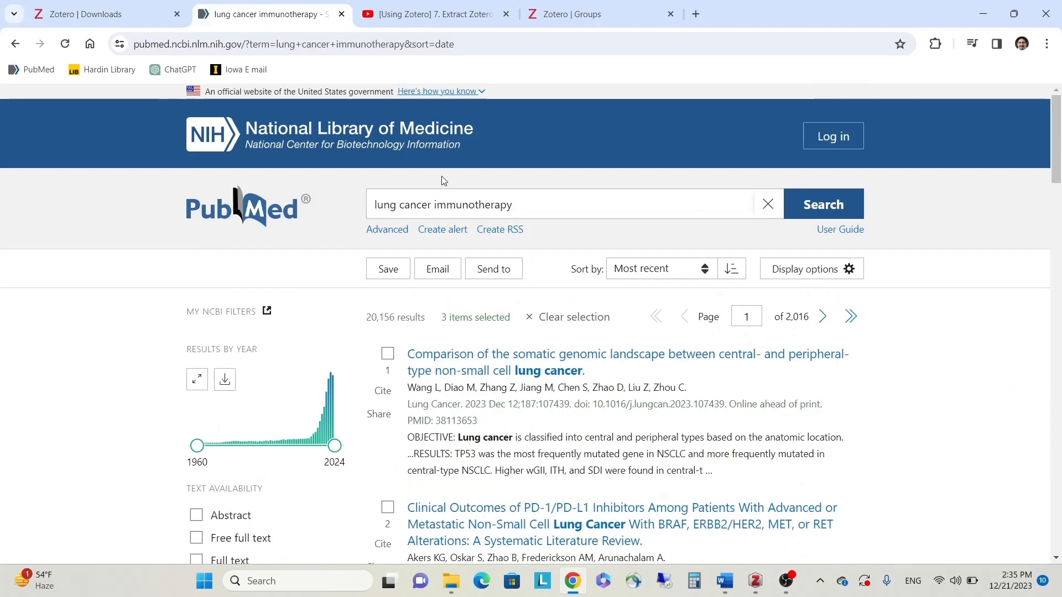
left_click_drag(541, 204, 372, 205)
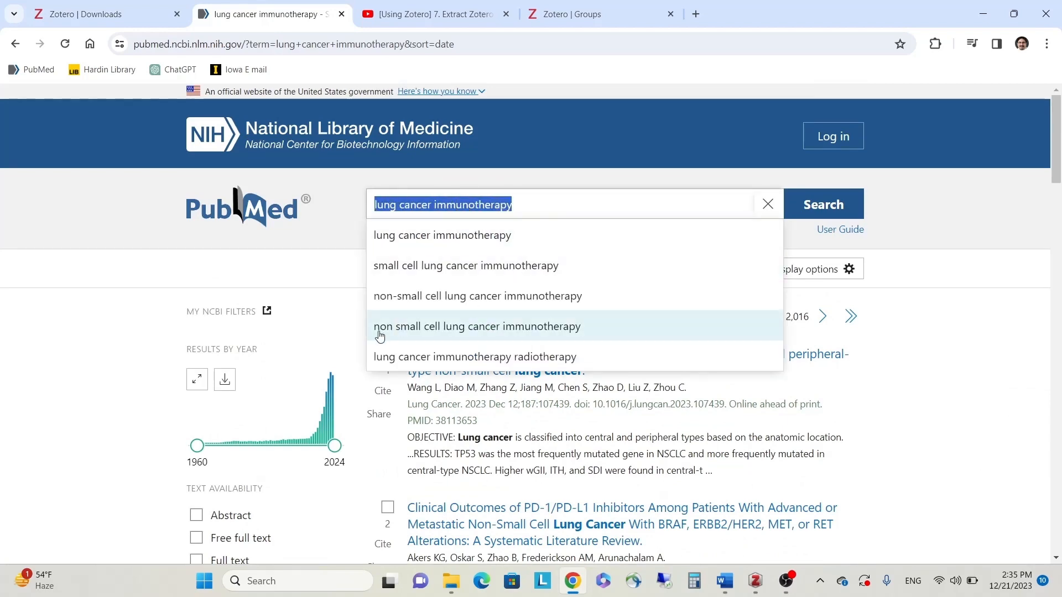
scroll(379, 336, "down", 5)
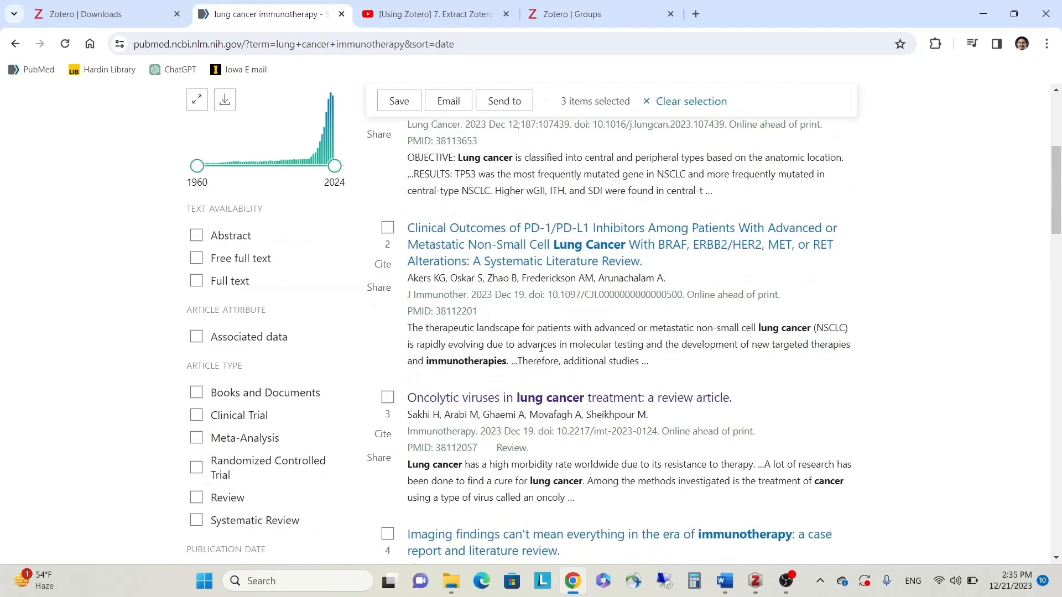
scroll(541, 347, "down", 10)
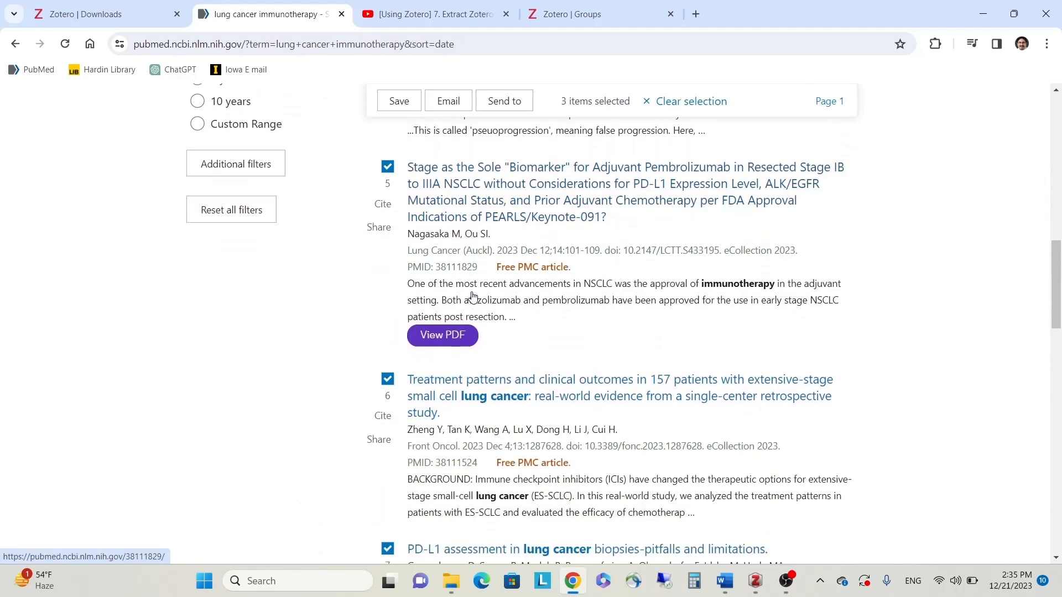
scroll(422, 230, "up", 1)
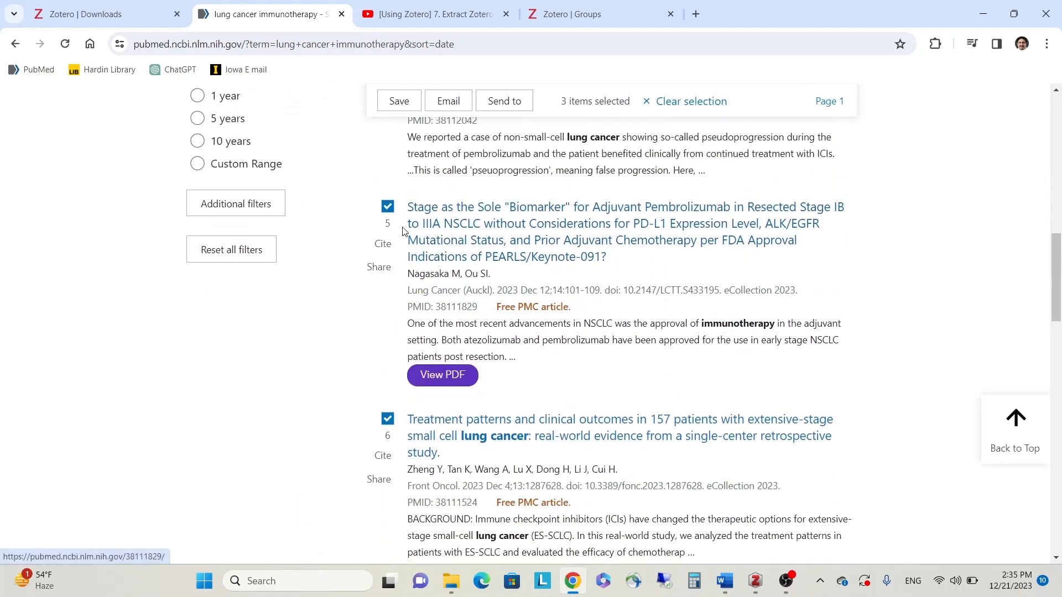
scroll(405, 397, "down", 1)
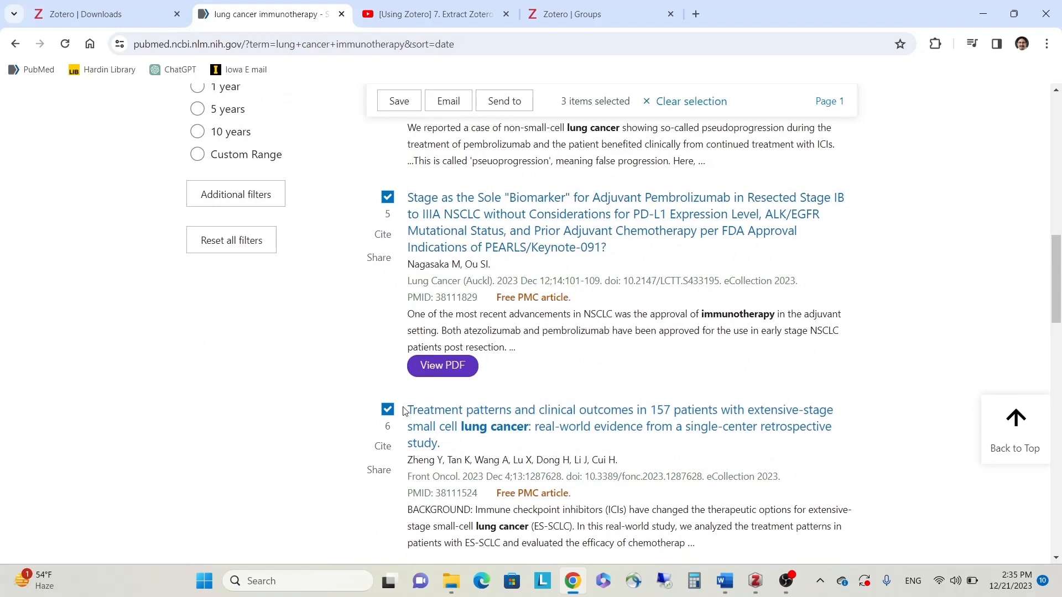
scroll(404, 406, "down", 3)
scroll(378, 206, "up", 3)
double_click(387, 222)
scroll(380, 336, "down", 1)
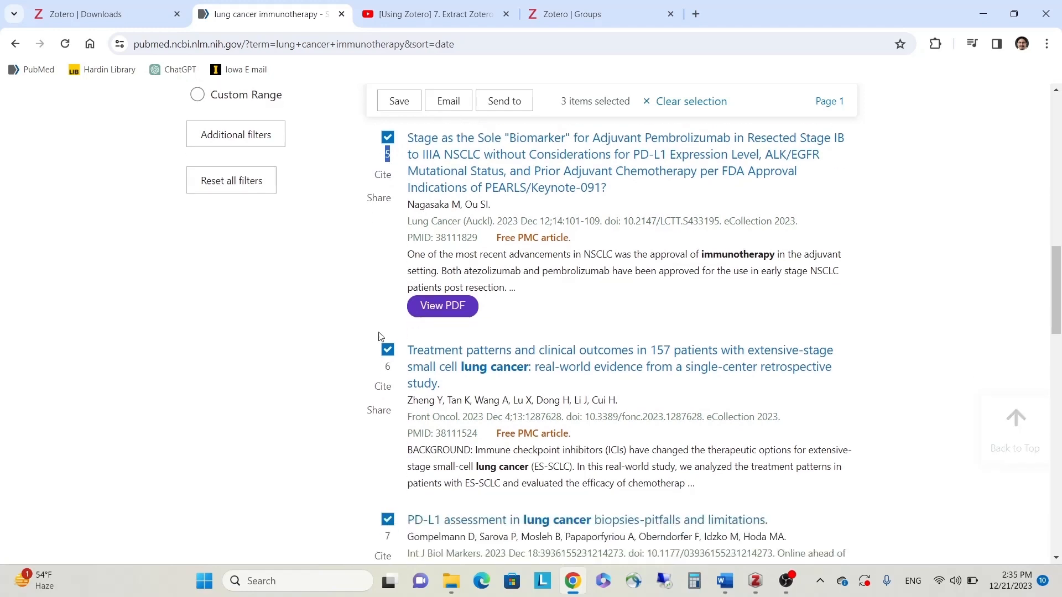
scroll(885, 288, "up", 1)
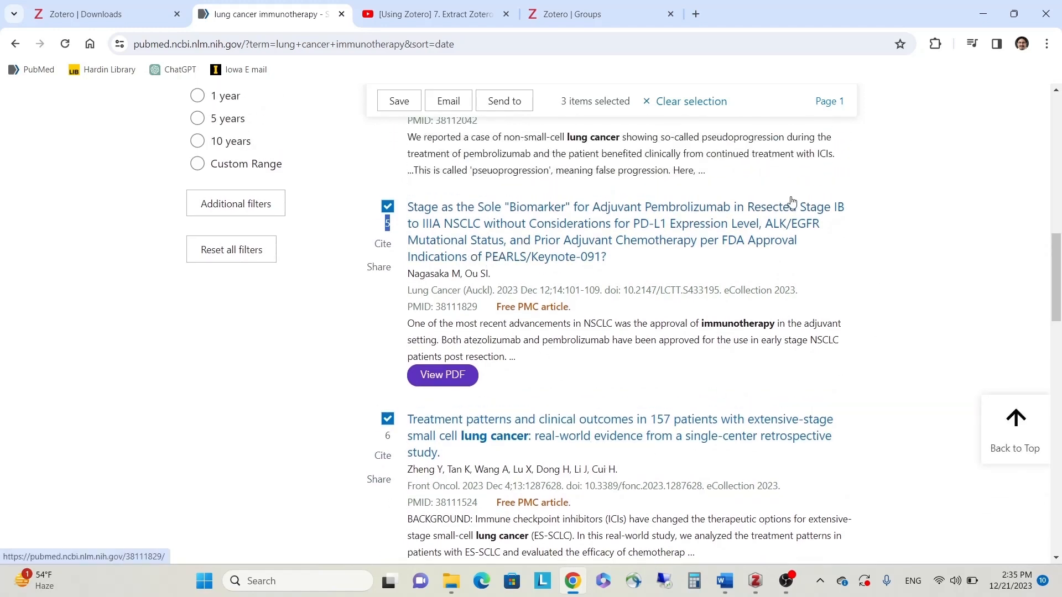
Step: Save the three checked PubMed articles to the "lung cancer" collection with Zotero Connector's Save to Zotero (PubMed) option
left_click(935, 44)
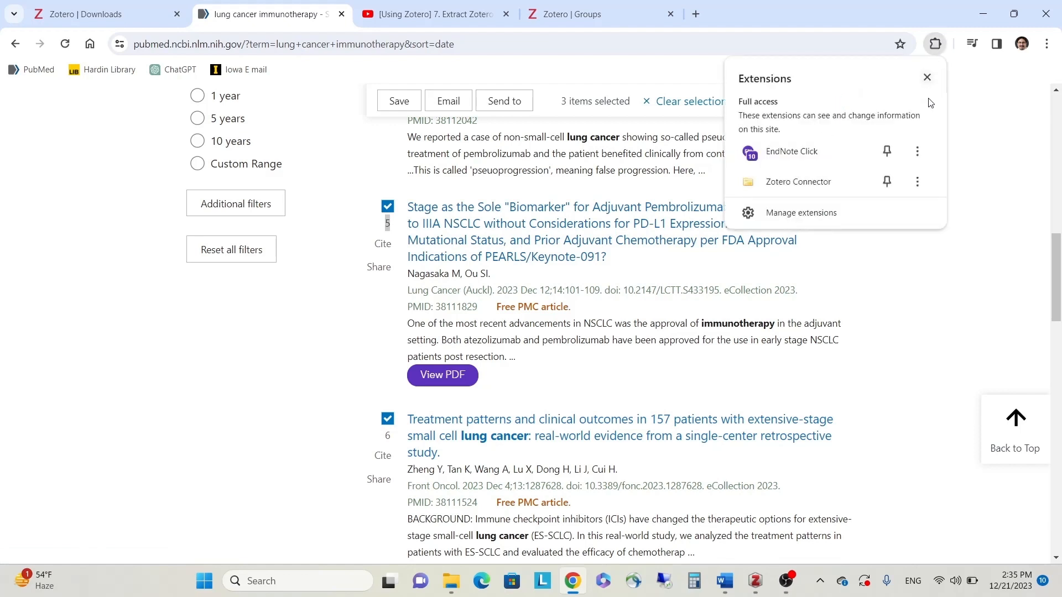
left_click(918, 184)
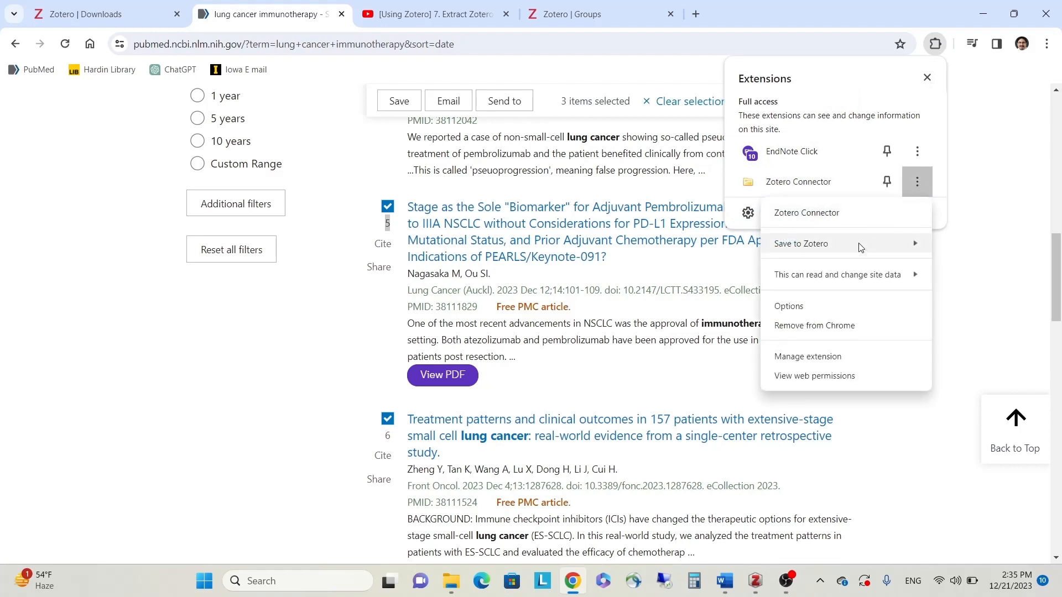
mouse_move(861, 247)
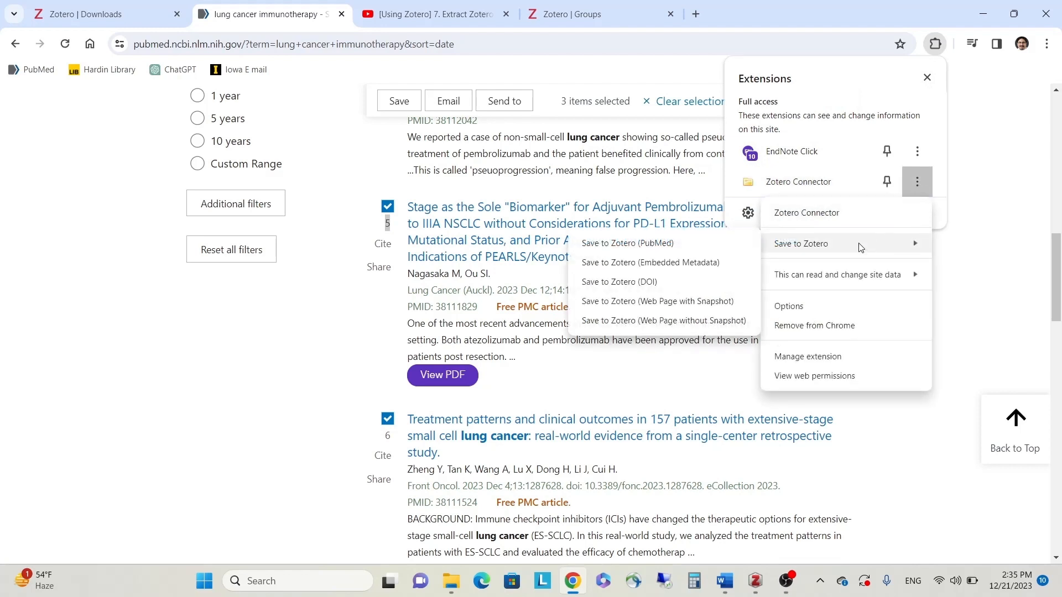
left_click(660, 245)
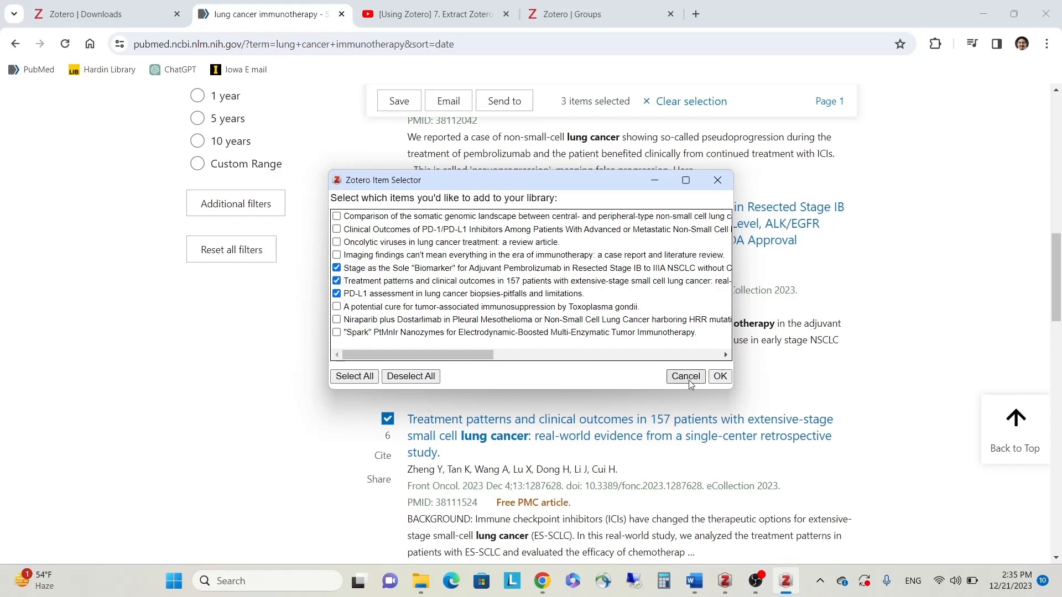
left_click(719, 376)
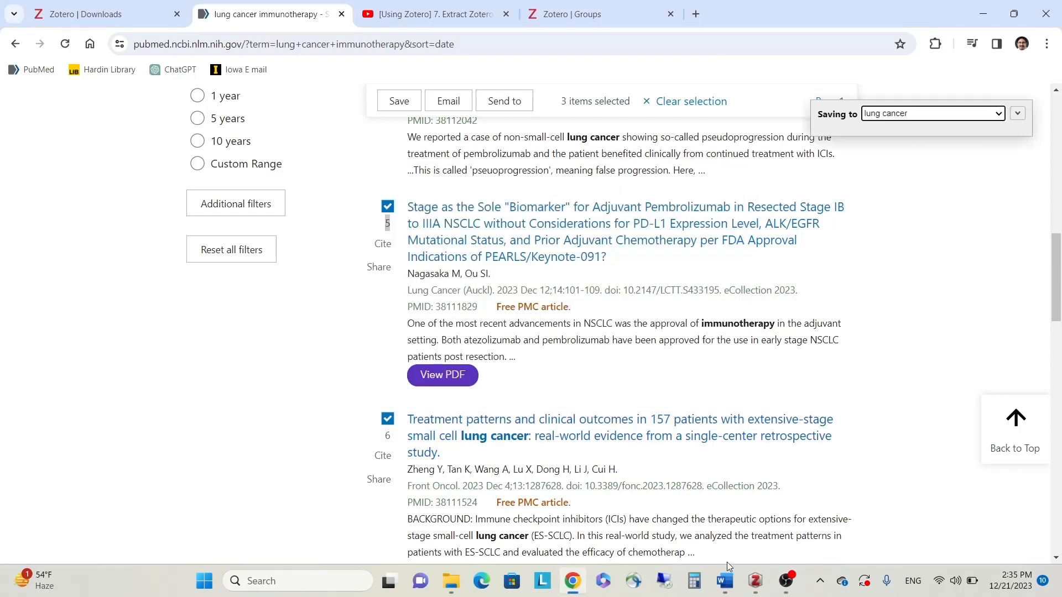
Step: Switch to Zotero and review the bibliographic details of the article on PD-L1 assessment in lung cancer biopsies
left_click(757, 582)
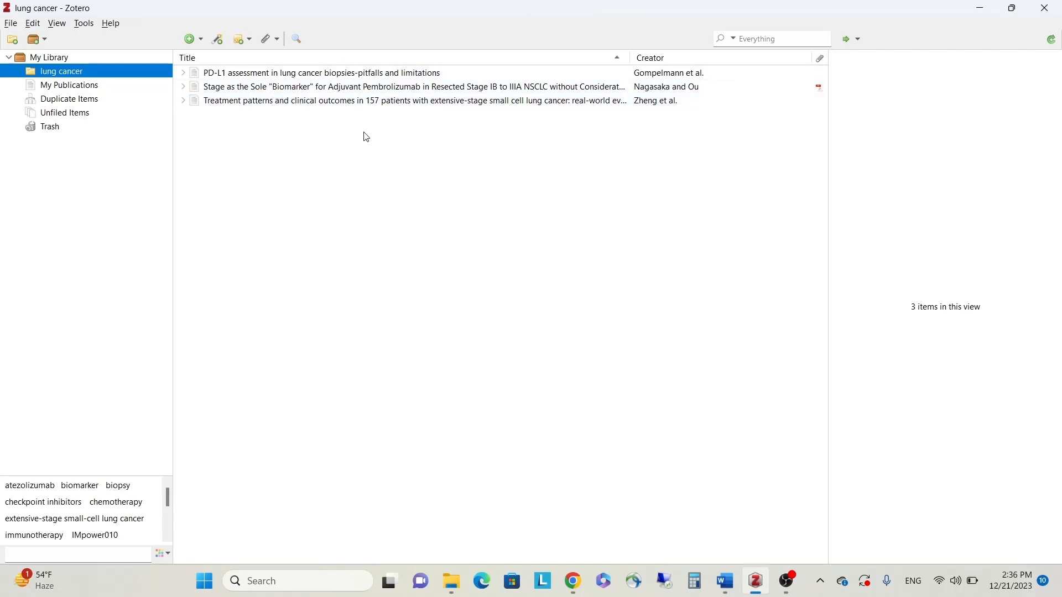
left_click(358, 76)
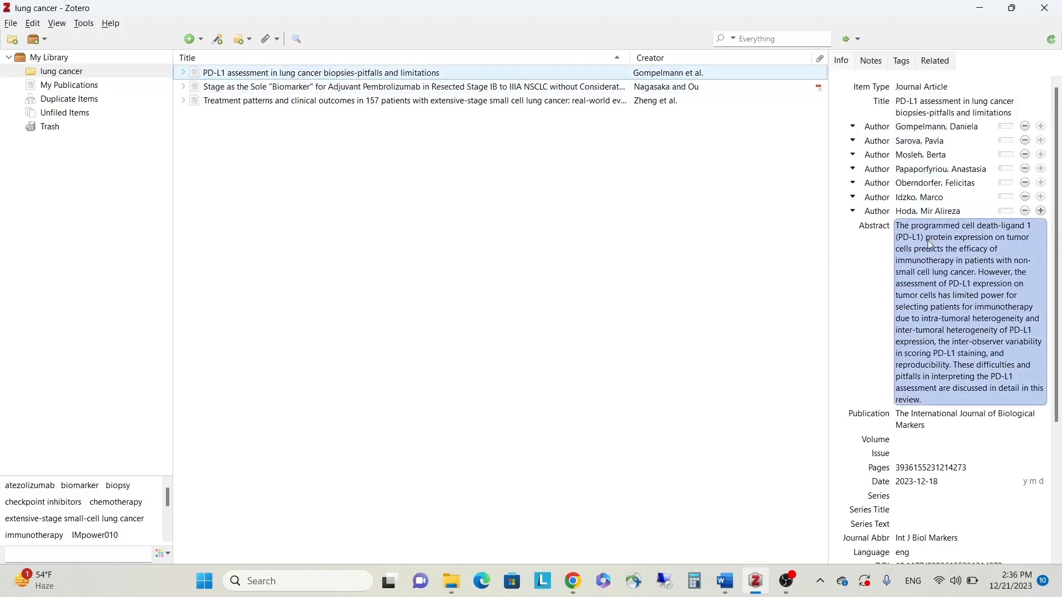
scroll(935, 299, "down", 5)
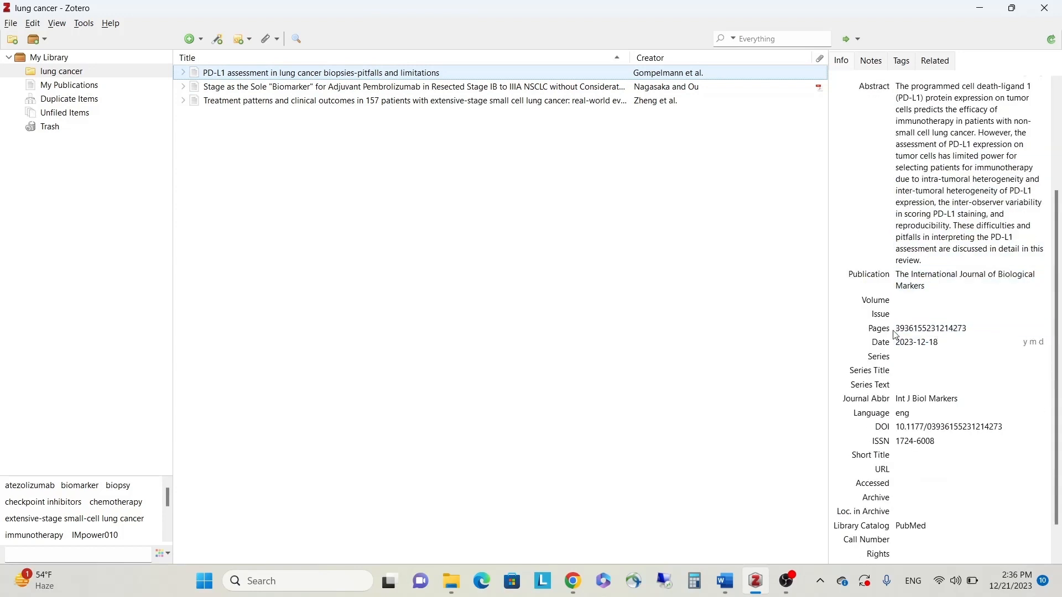
scroll(924, 351, "down", 1)
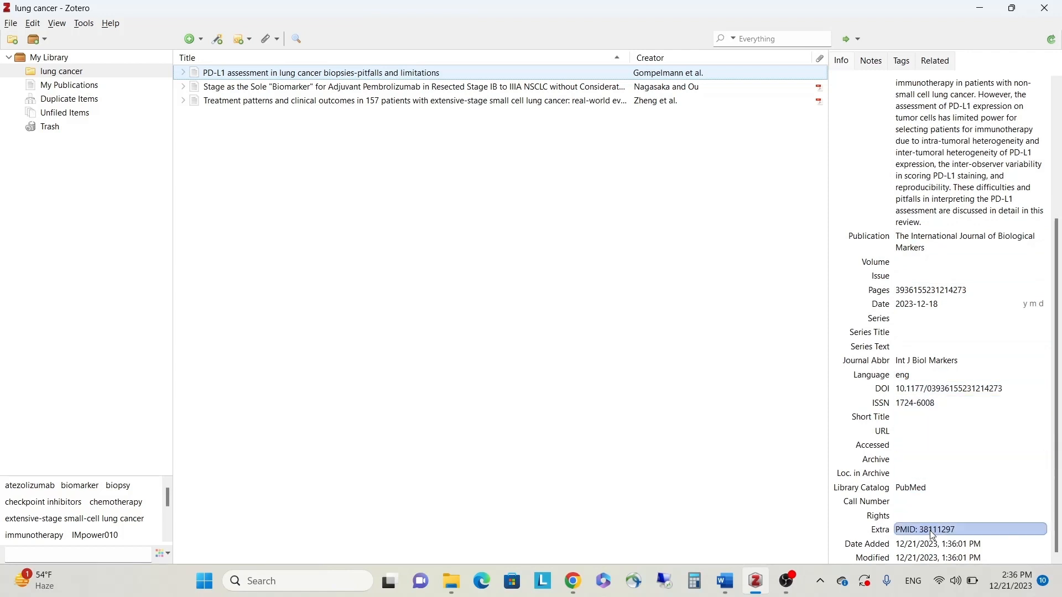
scroll(933, 532, "up", 2)
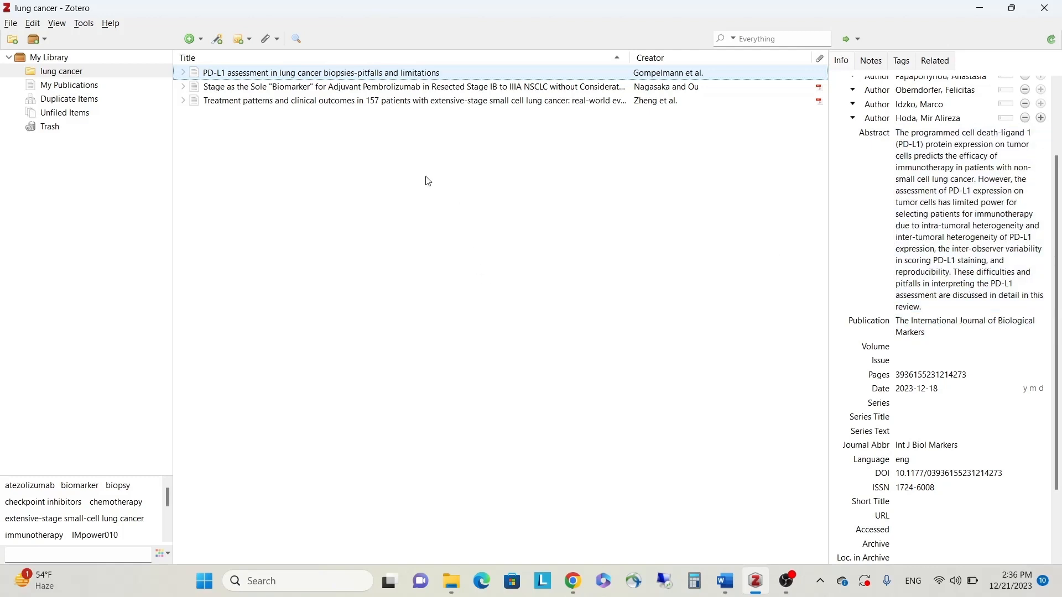
Step: Open and skim the attached PDF of the "Stage as the Sole 'Biomarker'" article, close it, and reselect the PD-L1 assessment article
left_click(326, 92)
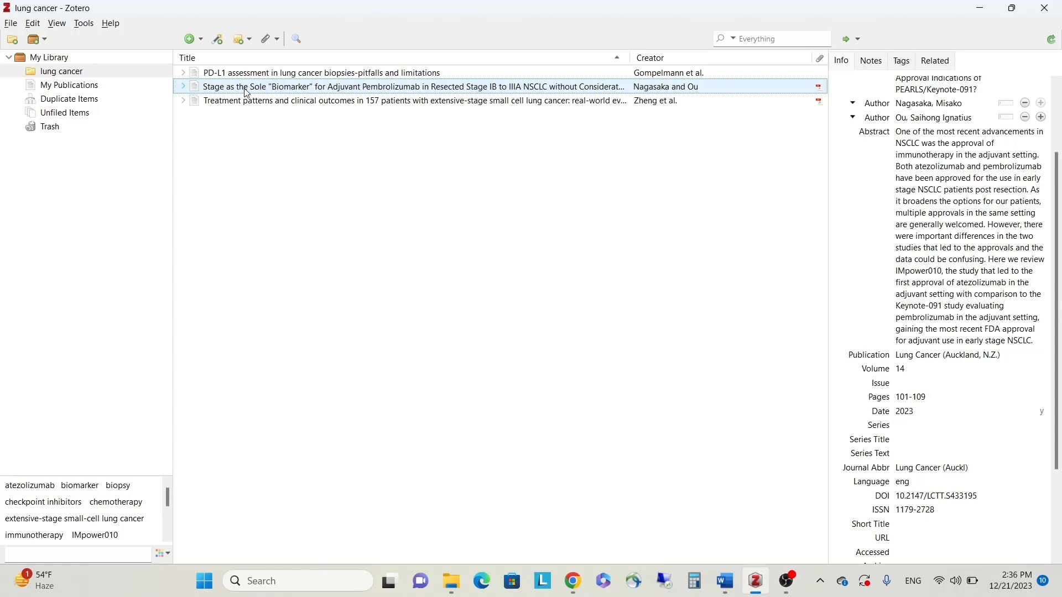
left_click(820, 89)
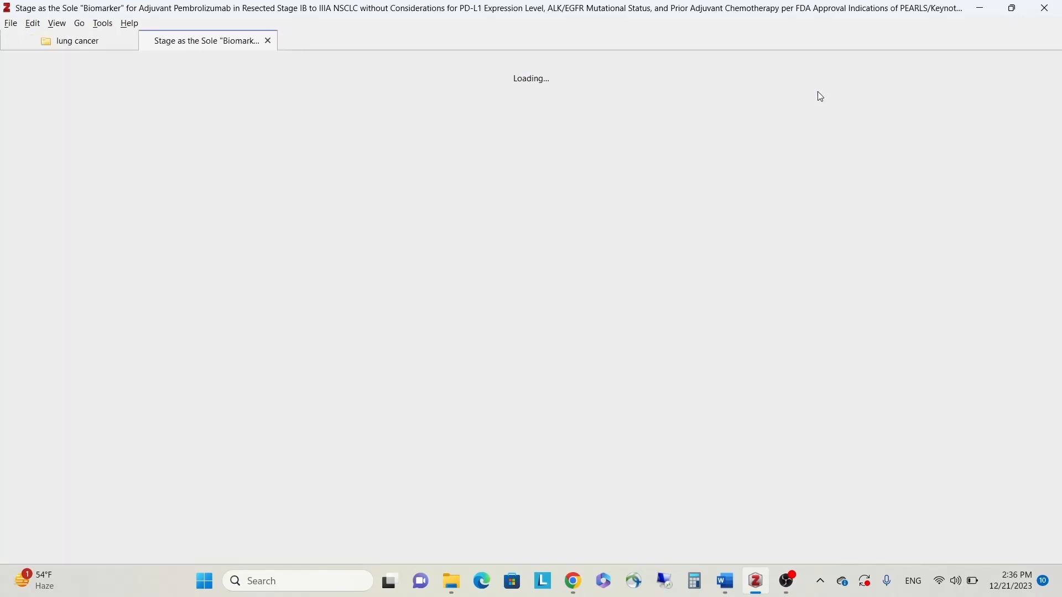
scroll(514, 291, "down", 2)
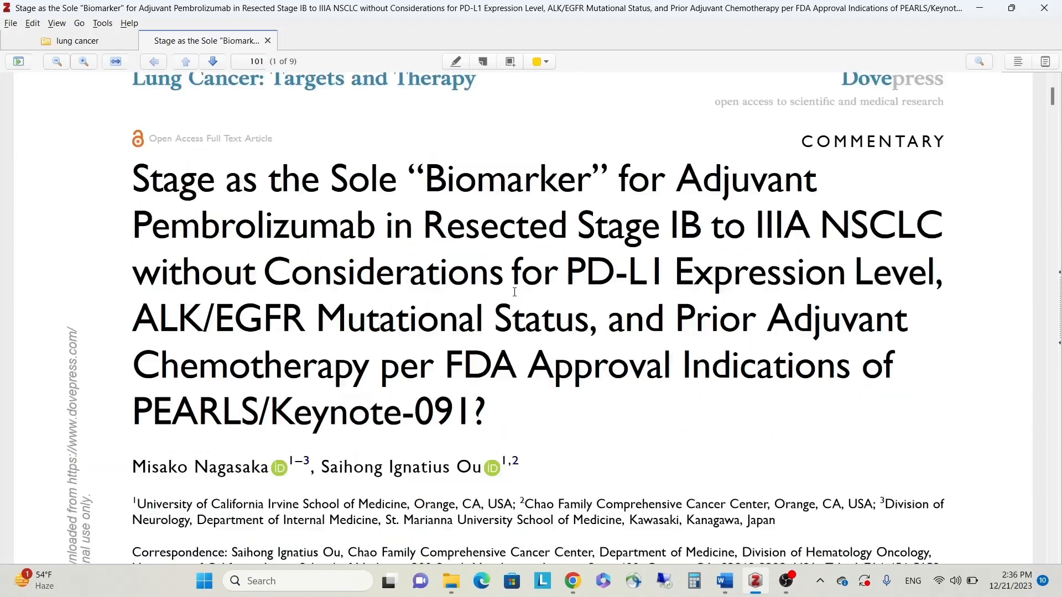
scroll(507, 325, "up", 2)
scroll(474, 338, "down", 14)
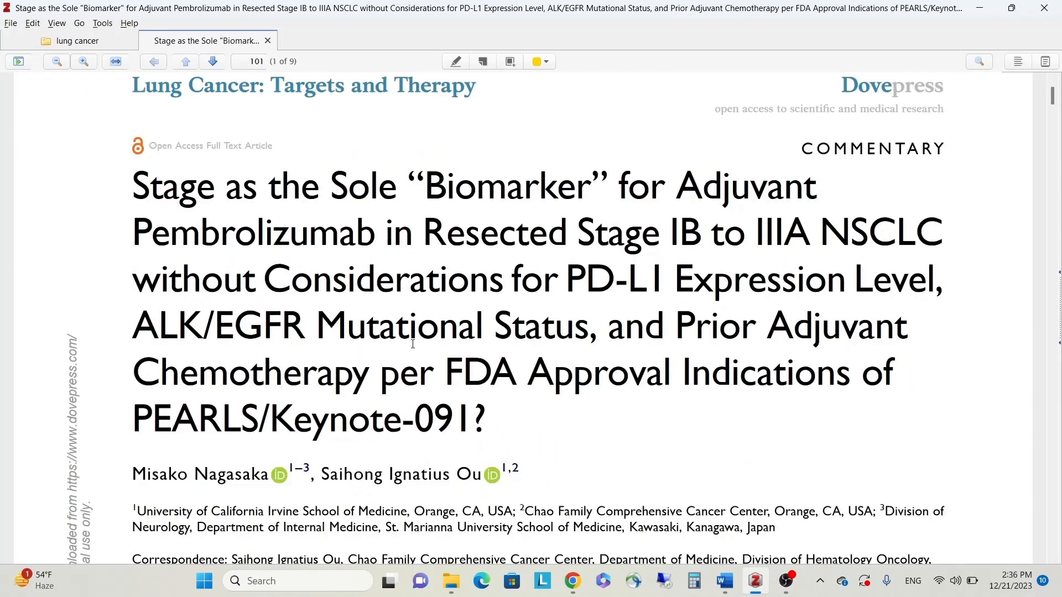
scroll(421, 340, "down", 20)
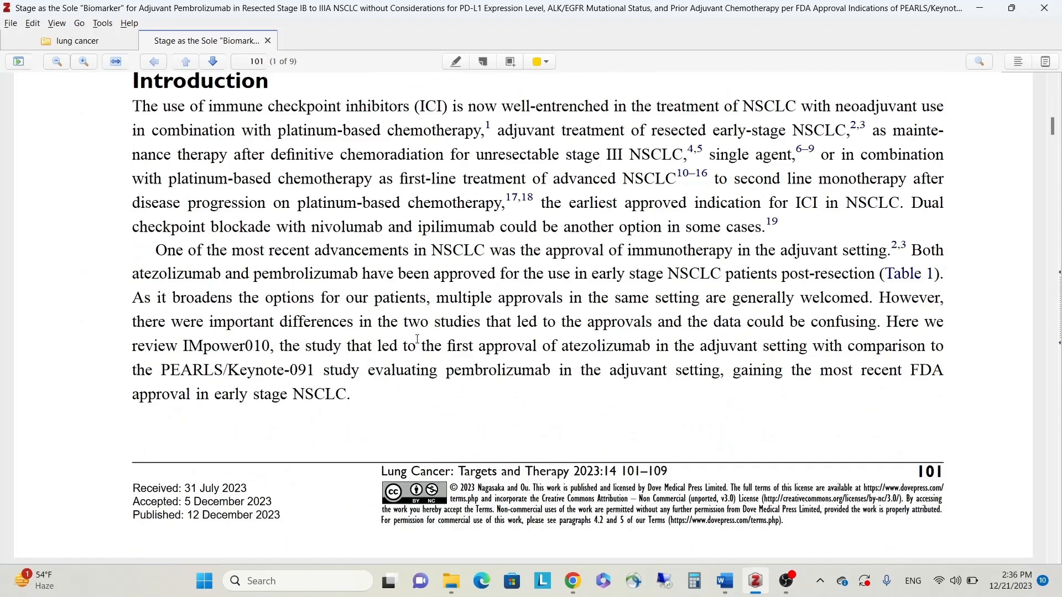
scroll(427, 341, "up", 20)
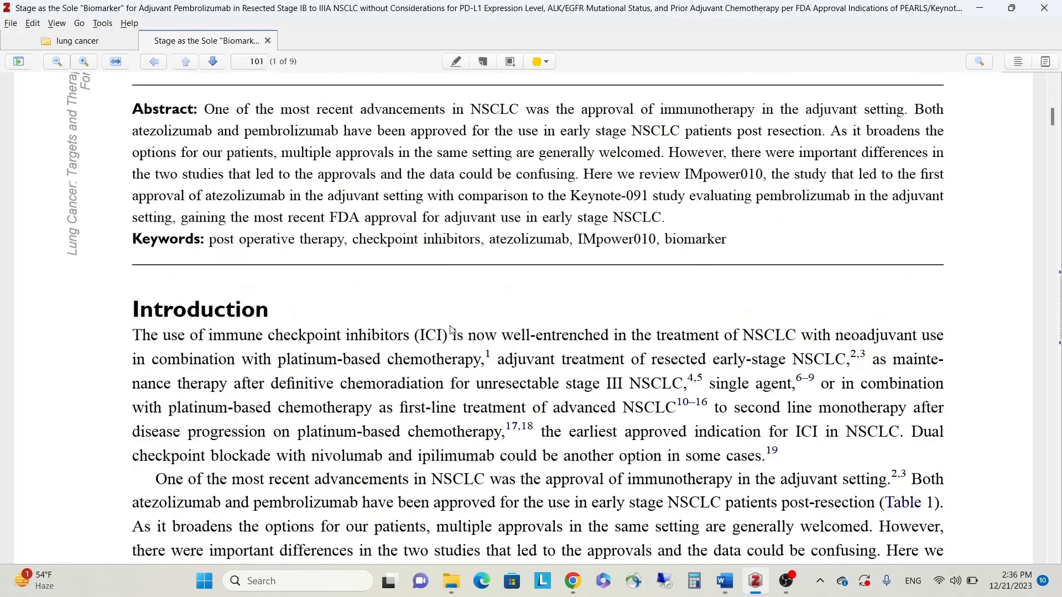
left_click(268, 40)
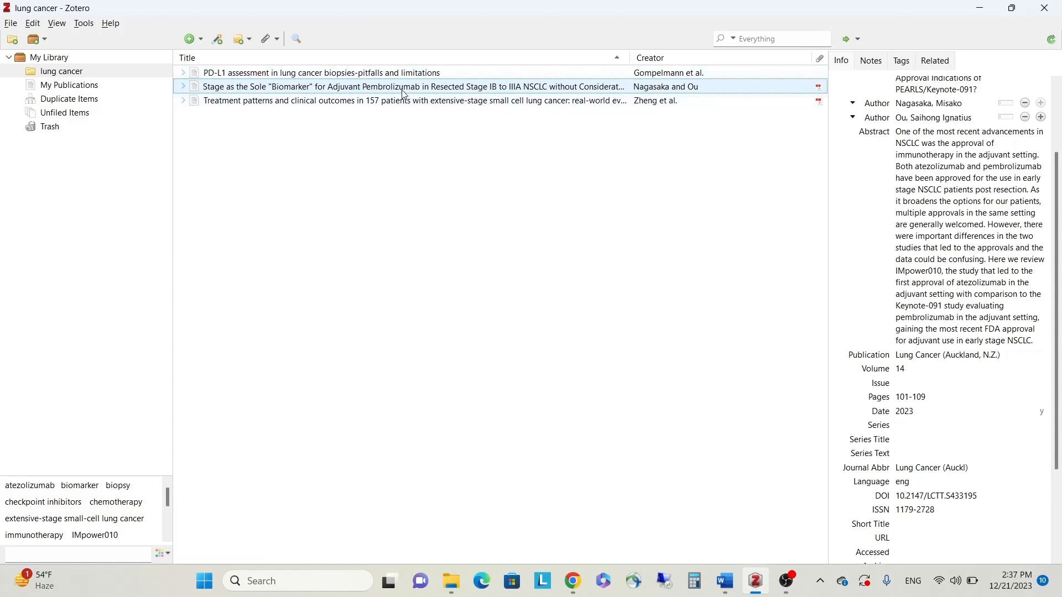
left_click(402, 72)
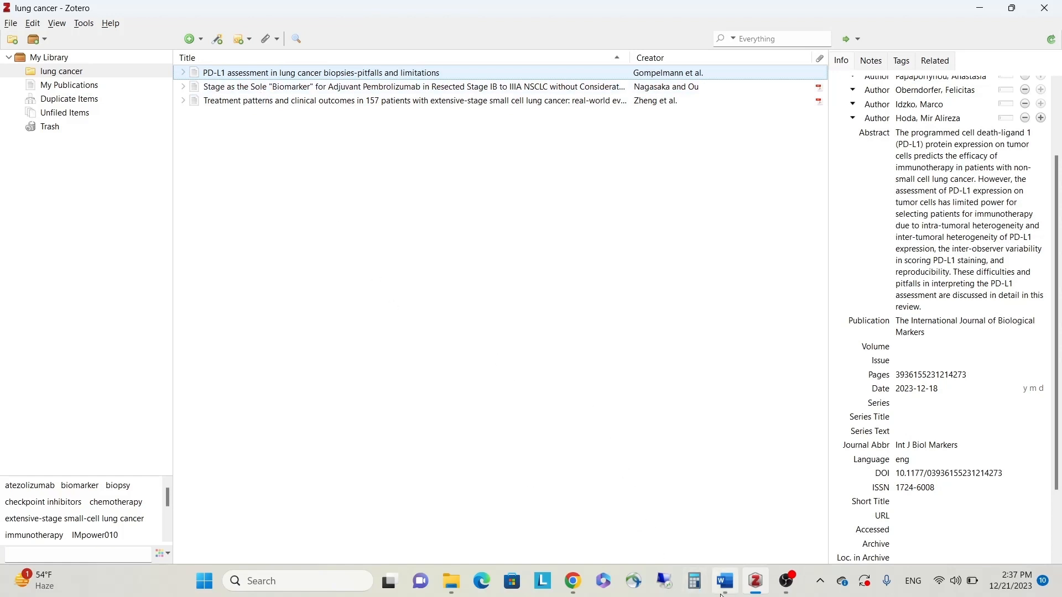
Step: Switch to Word and cite the PD-L1 assessment article after "cancer." in the first sentence, using Zotero's Classic View
mouse_move(725, 594)
left_click(724, 498)
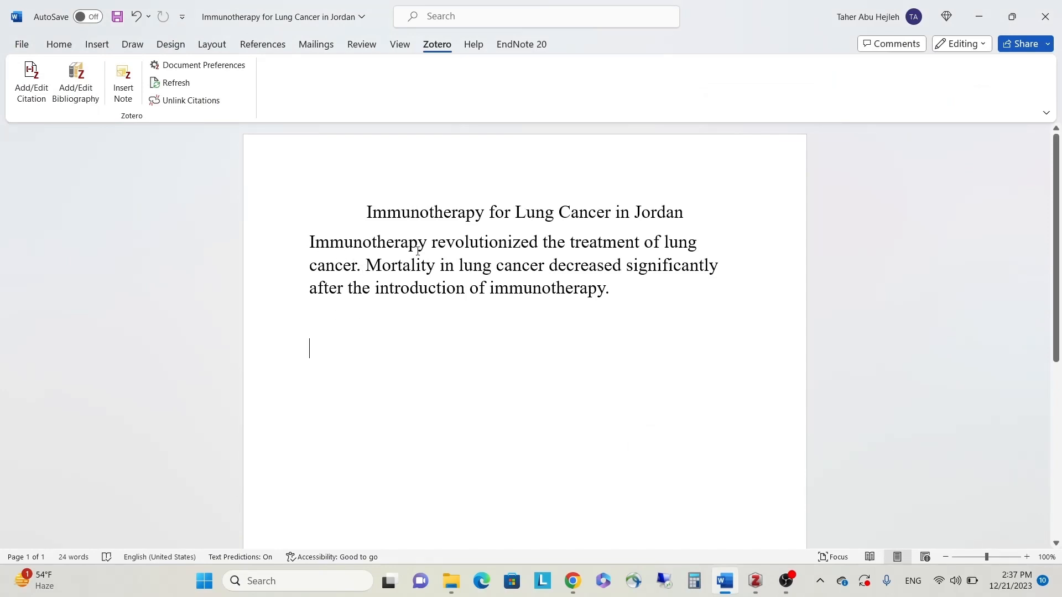
left_click(362, 265)
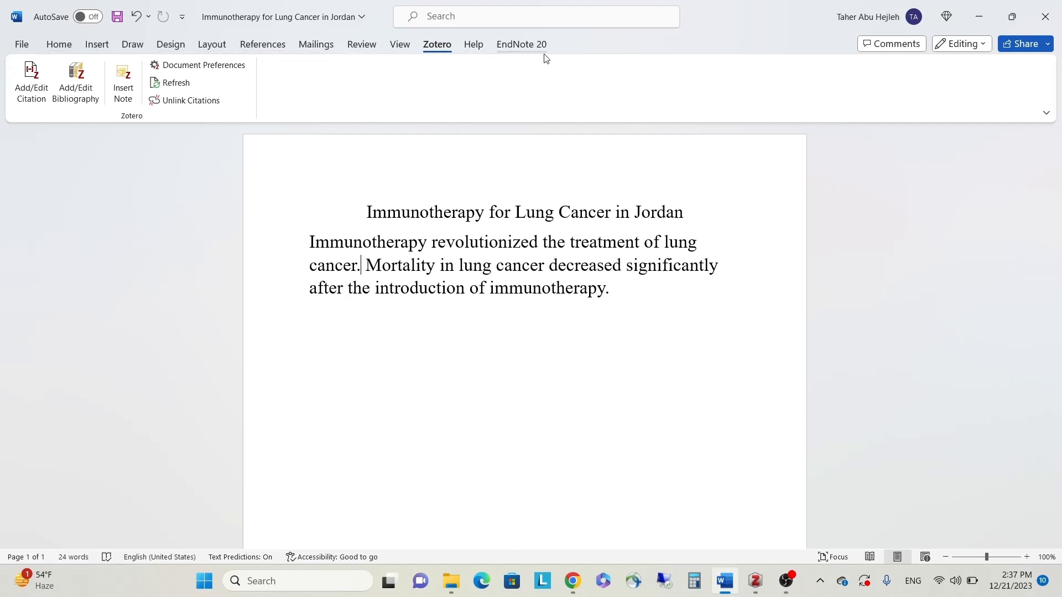
left_click(34, 83)
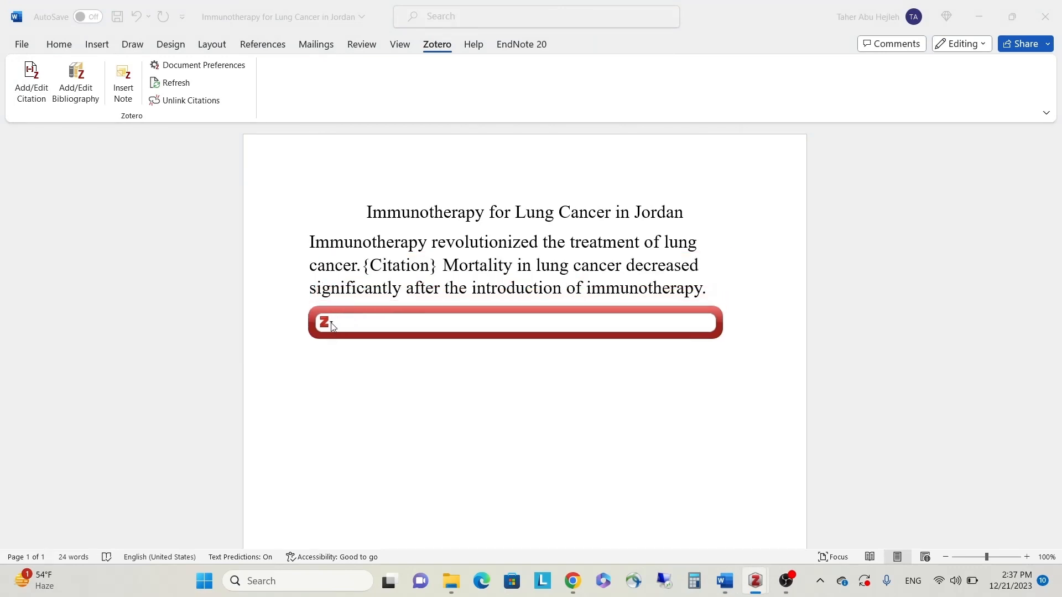
left_click(332, 324)
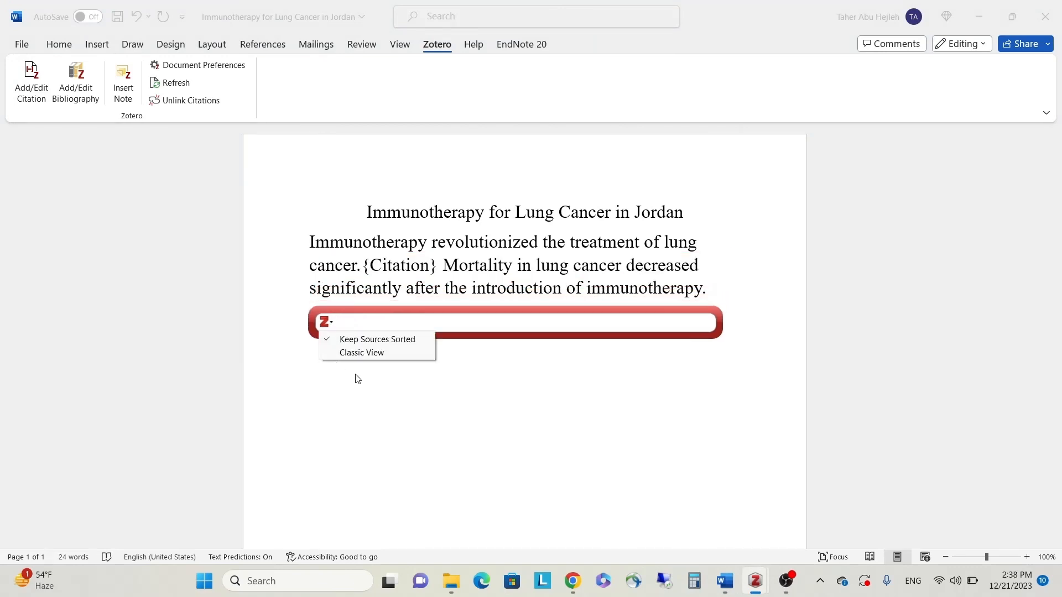
left_click(363, 355)
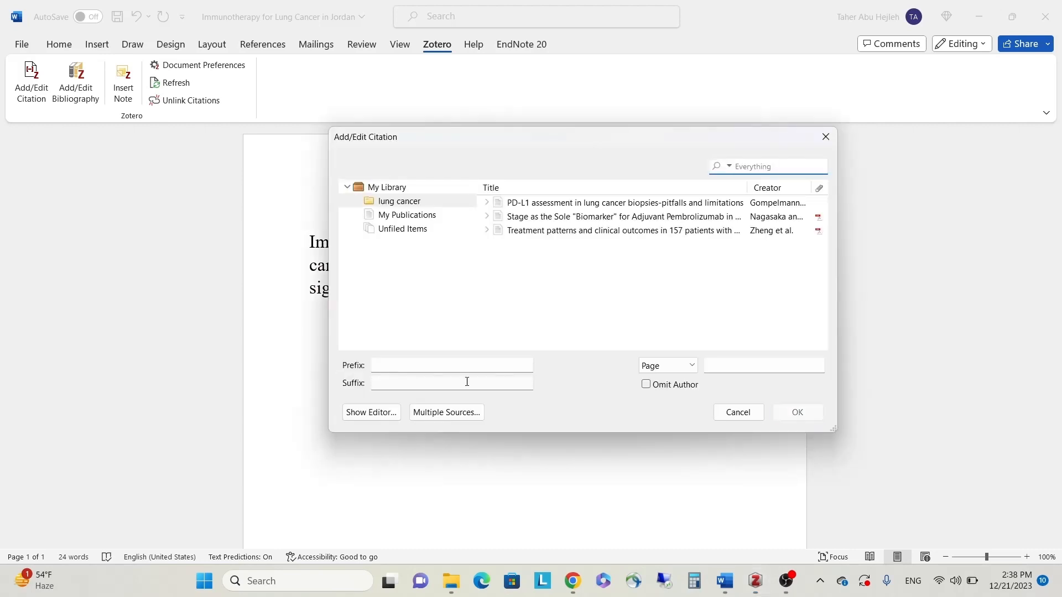
left_click(605, 206)
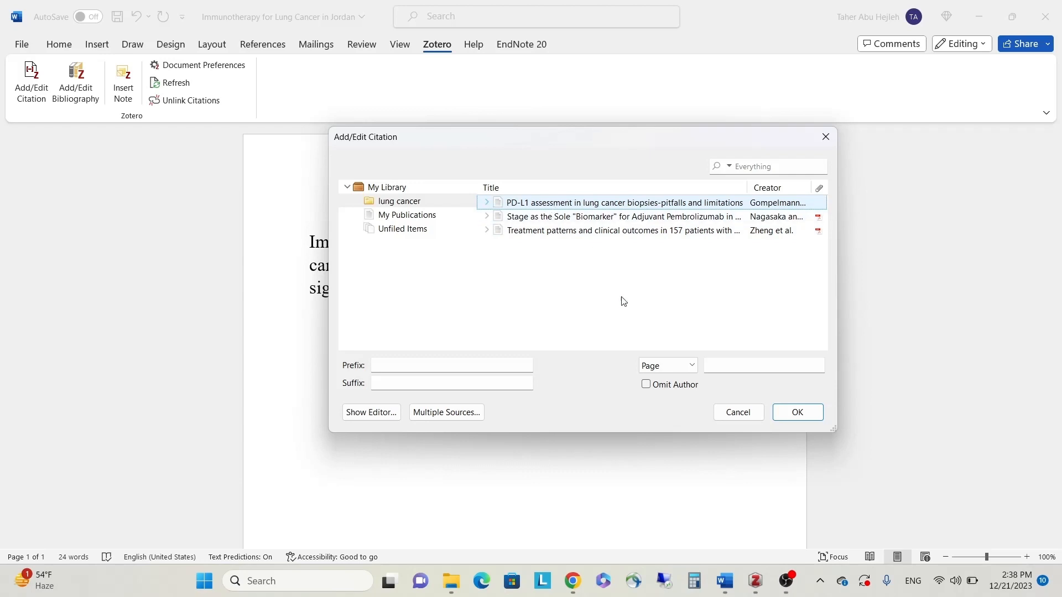
left_click(786, 413)
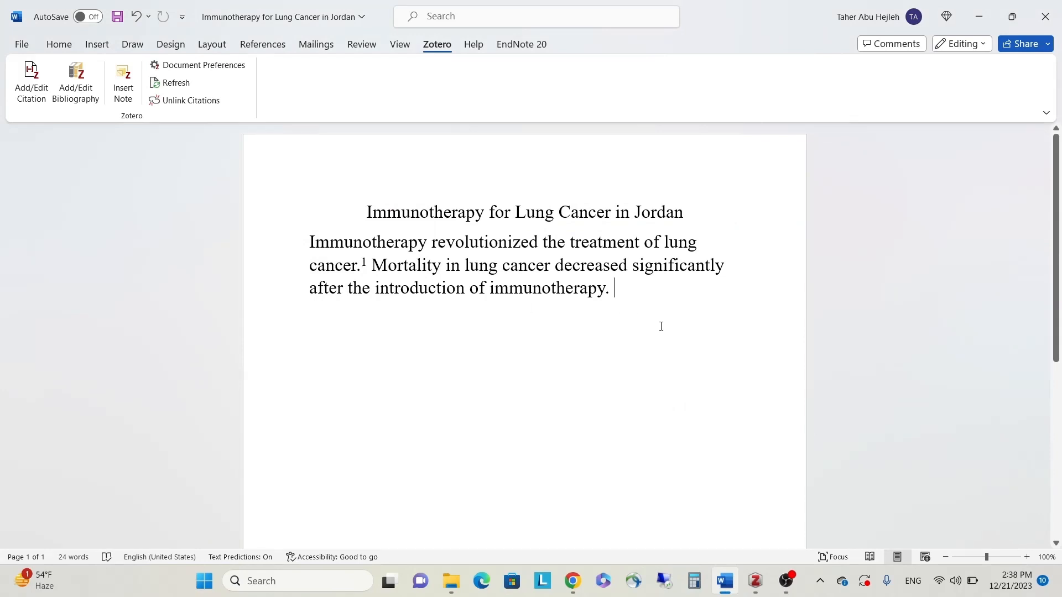
Step: Insert the Zotero bibliography below the paragraph, leaving a blank line, and check the generated entry
key("Return")
key("Return")
left_click(82, 97)
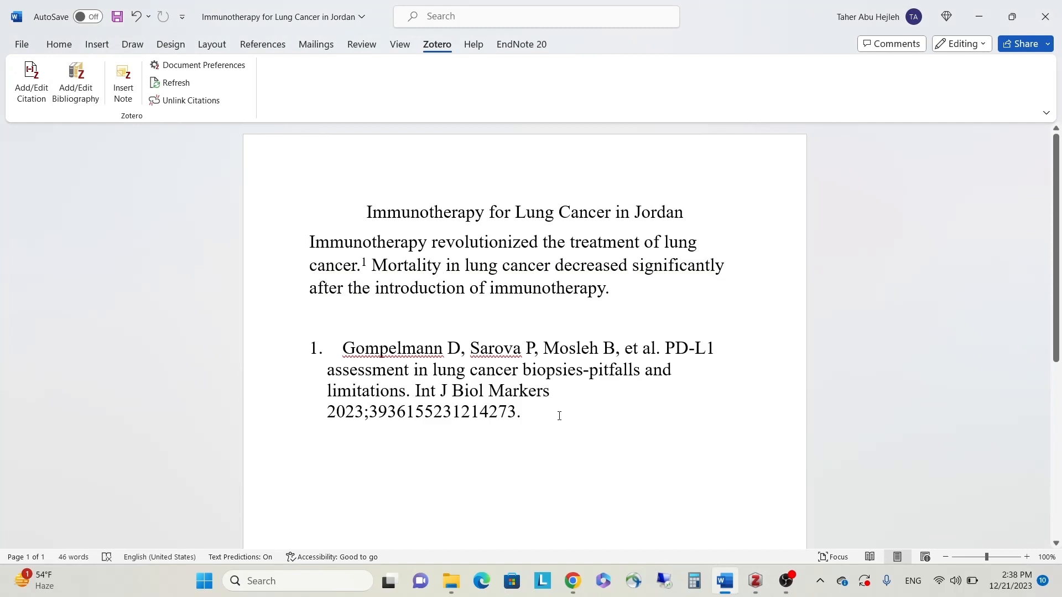
triple_click(559, 416)
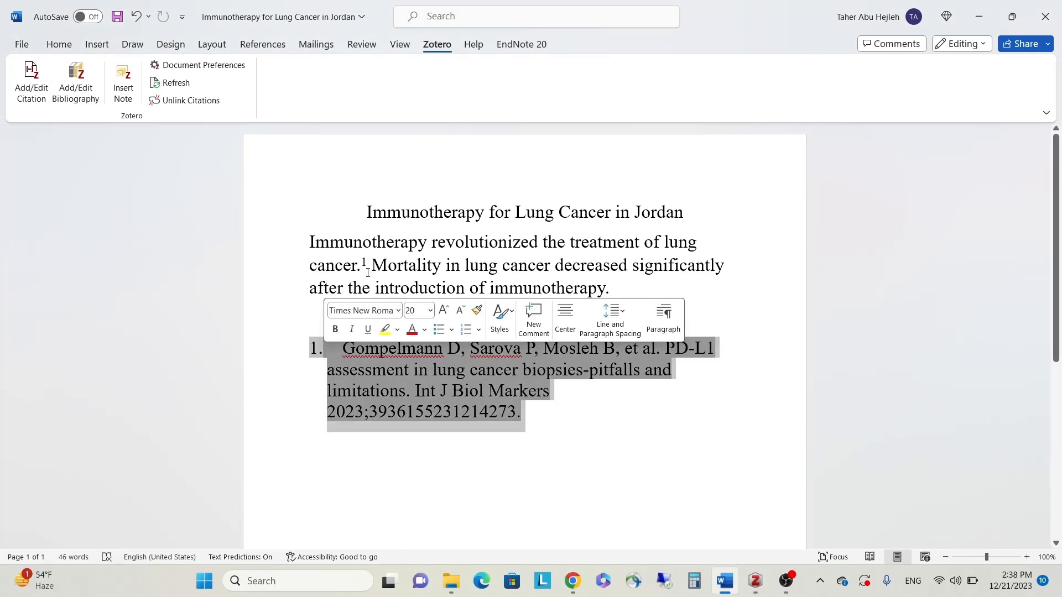
left_click(645, 448)
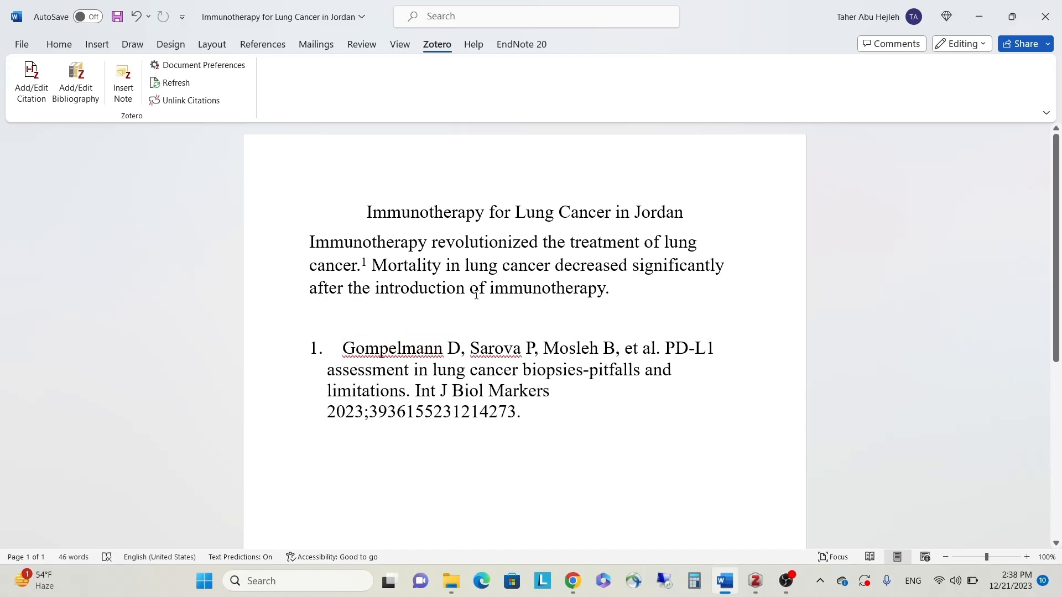
Step: Cite the "Stage as the Sole 'Biomarker'" and "Treatment patterns and clinical outcomes" articles together after "immunotherapy.", using Classic View with multiple sources
left_click(620, 294)
left_click(31, 81)
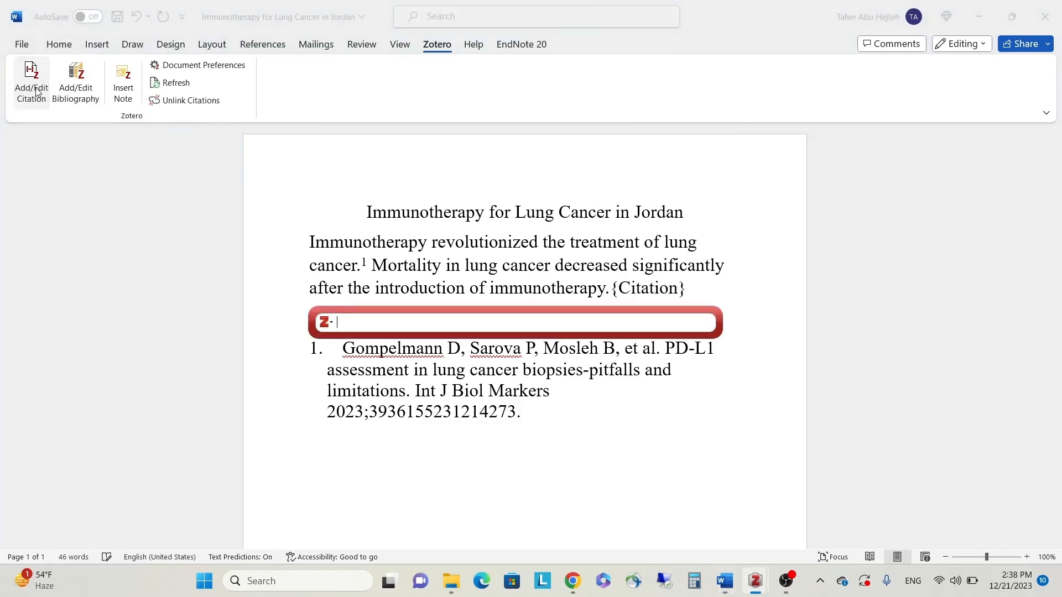
left_click(325, 322)
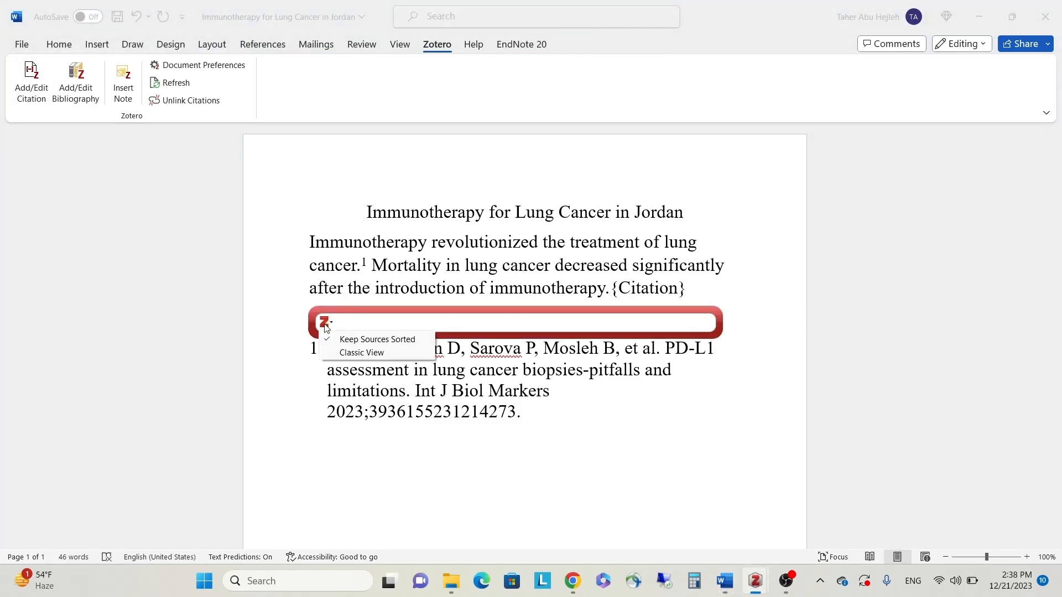
left_click(346, 354)
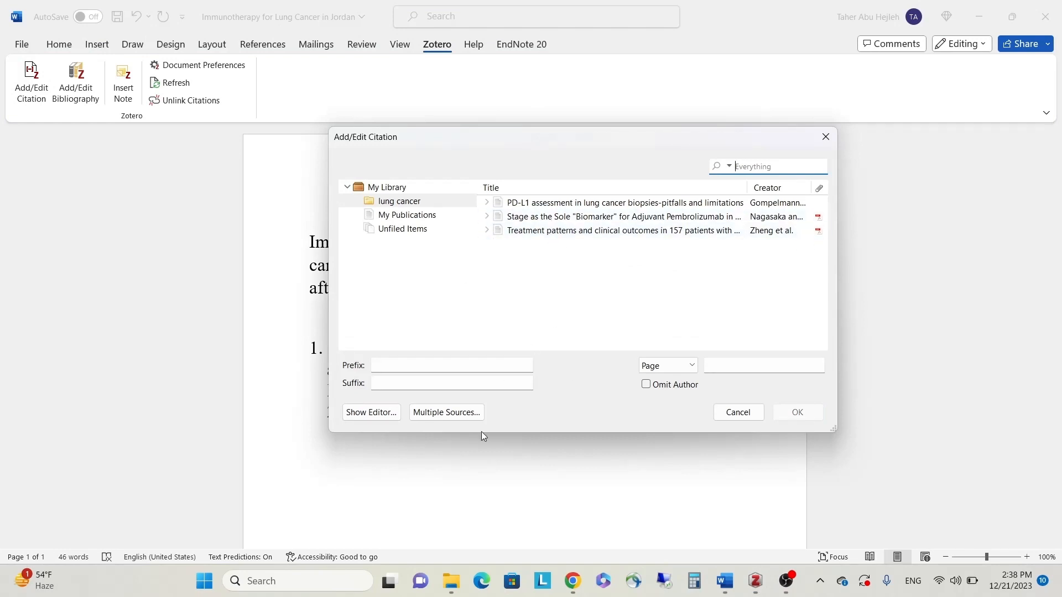
left_click(460, 416)
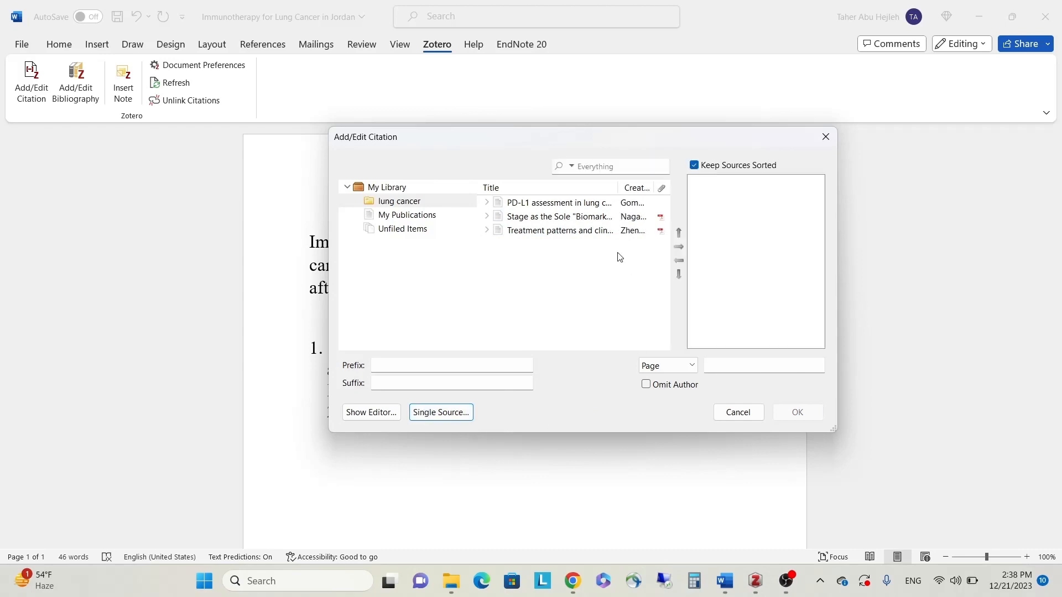
left_click(536, 222)
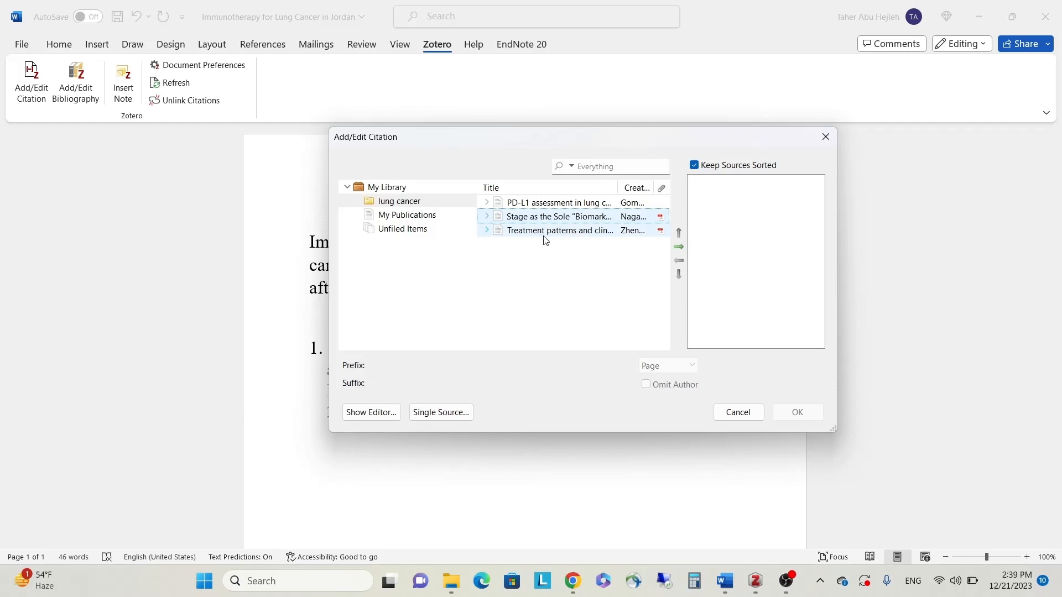
left_click(544, 231, "ctrl")
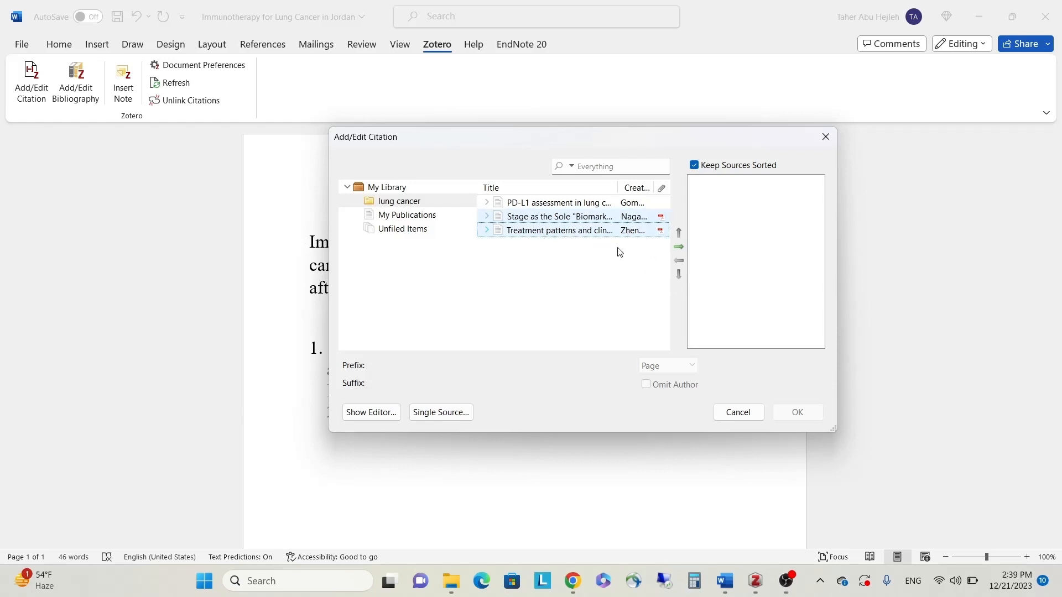
left_click(680, 248)
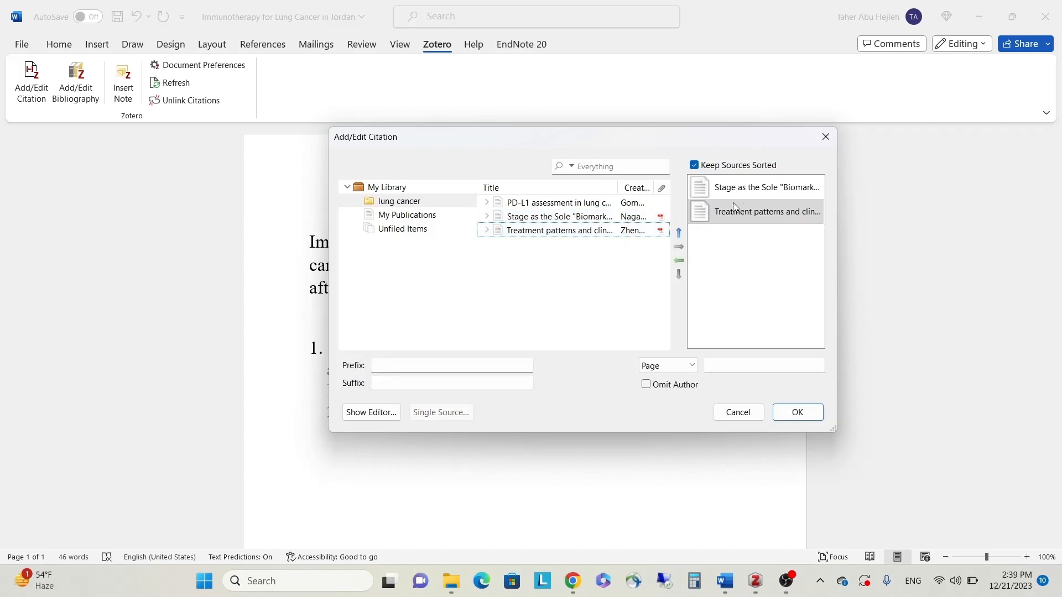
left_click(549, 218)
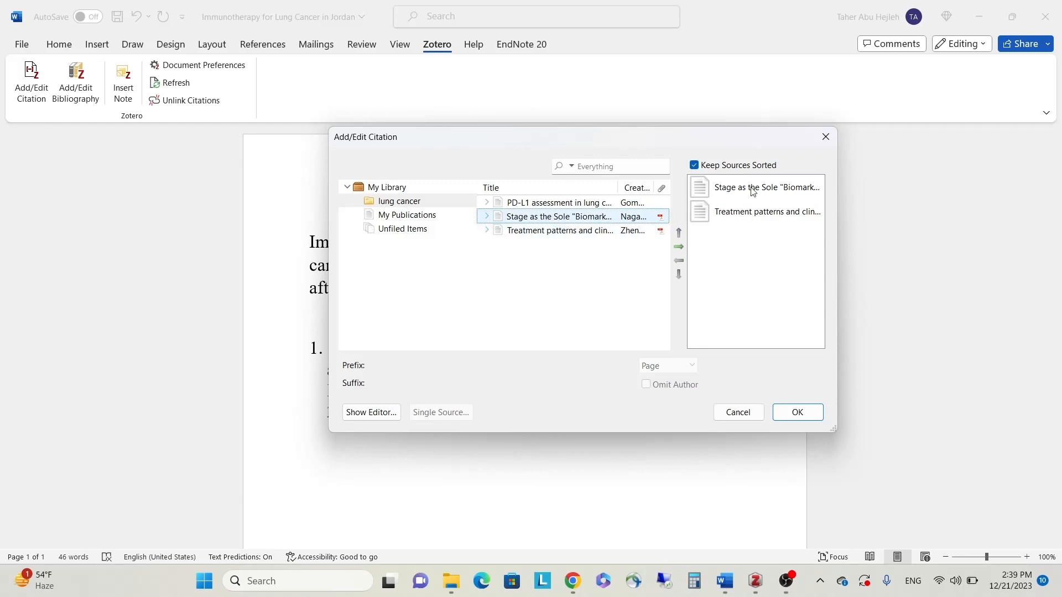
left_click(797, 413)
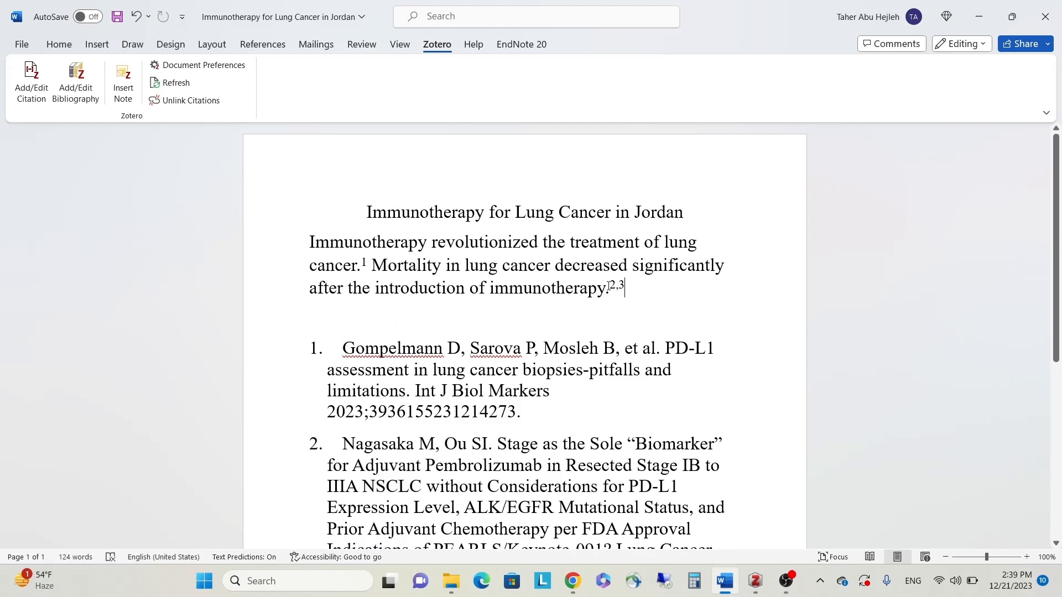
Step: Review the bibliography entries against the in-text citation numbers
scroll(626, 287, "down", 2)
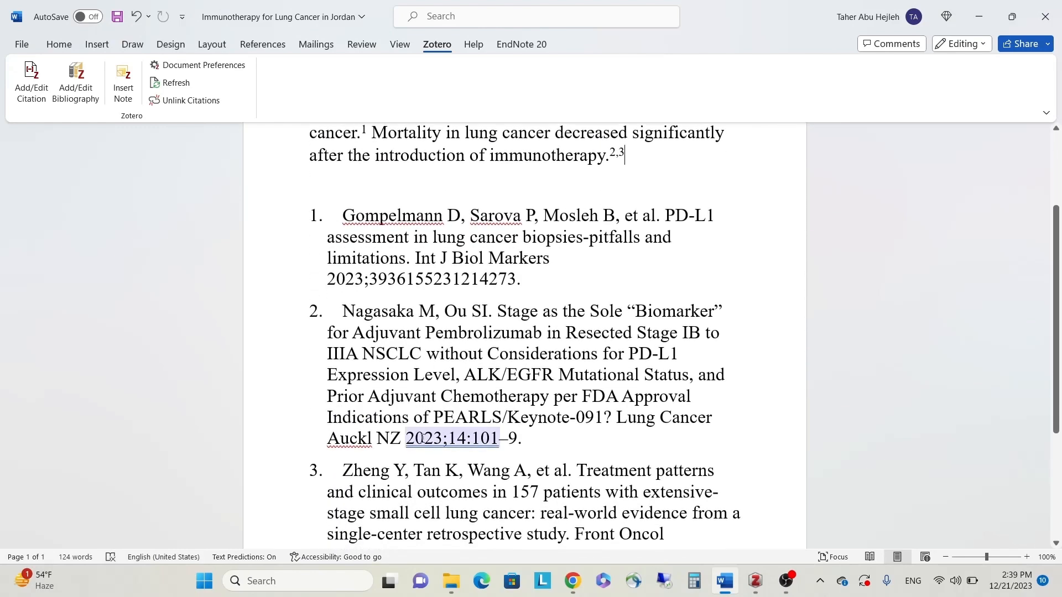
scroll(412, 481, "down", 1)
scroll(410, 388, "up", 3)
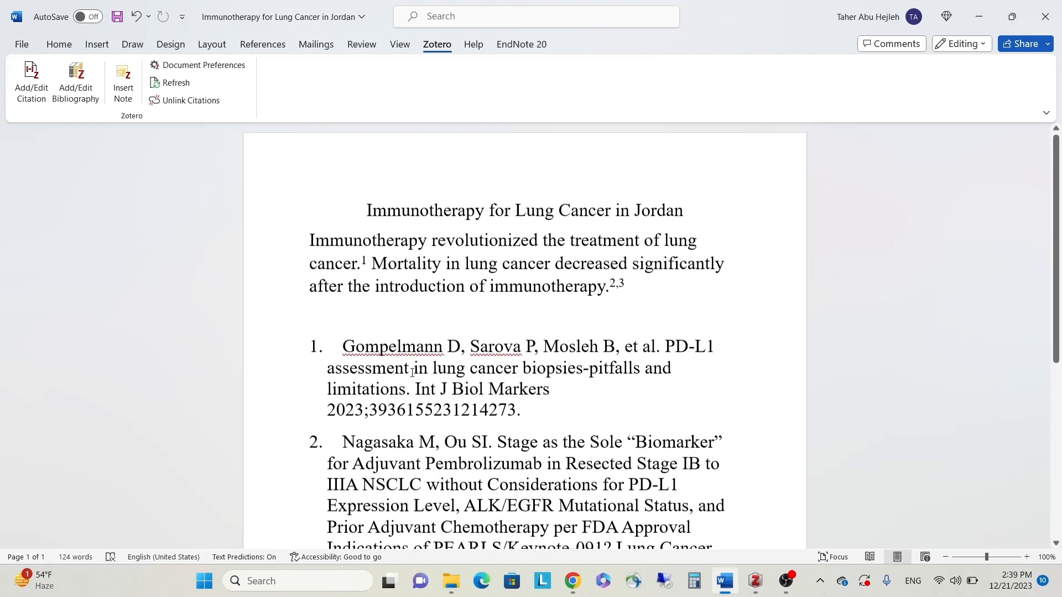
scroll(450, 328, "down", 3)
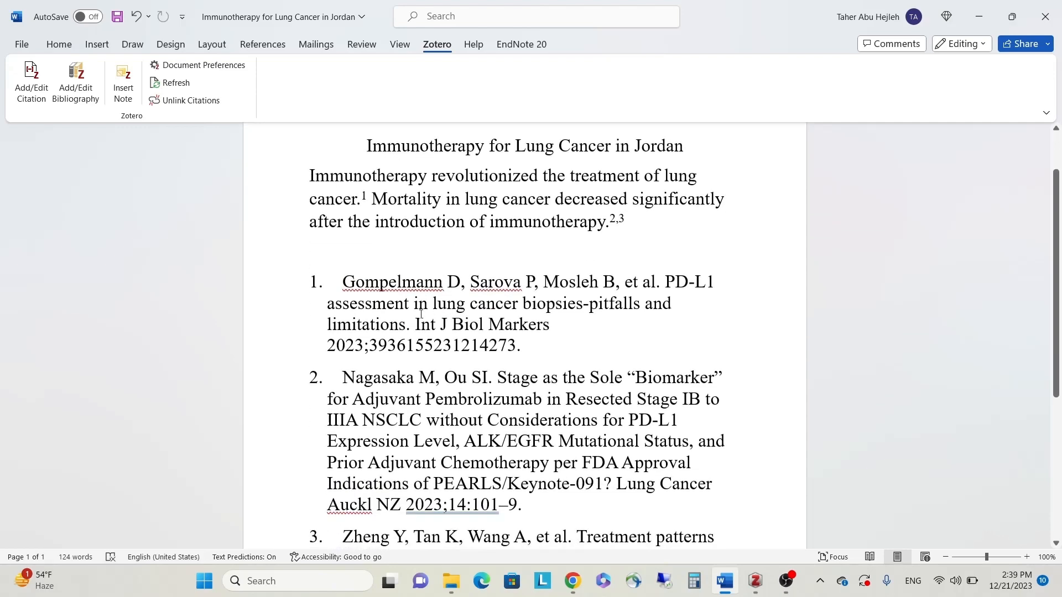
scroll(413, 304, "up", 2)
scroll(413, 304, "down", 1)
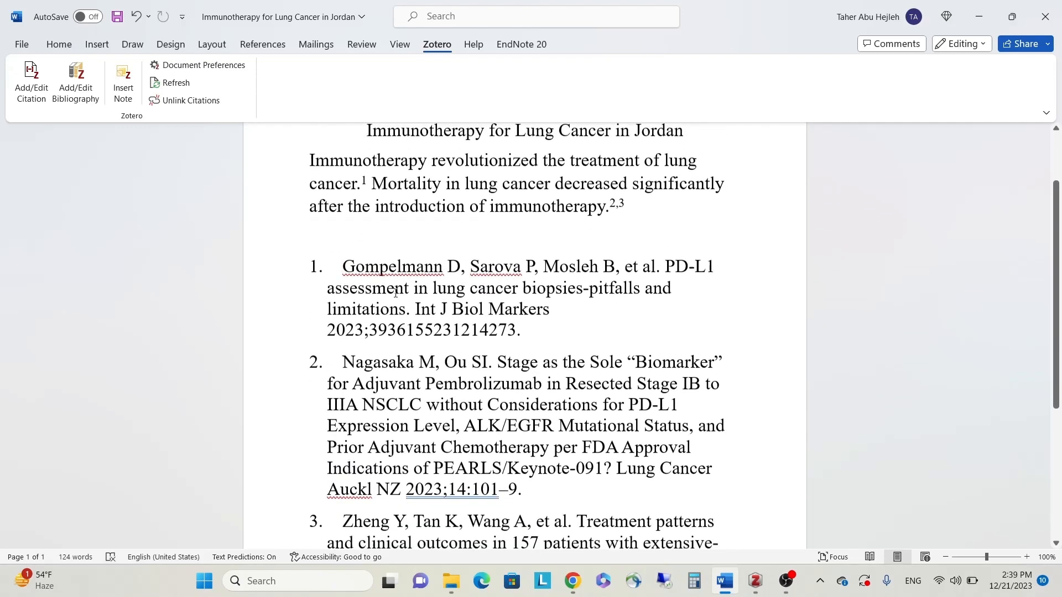
scroll(415, 316, "up", 1)
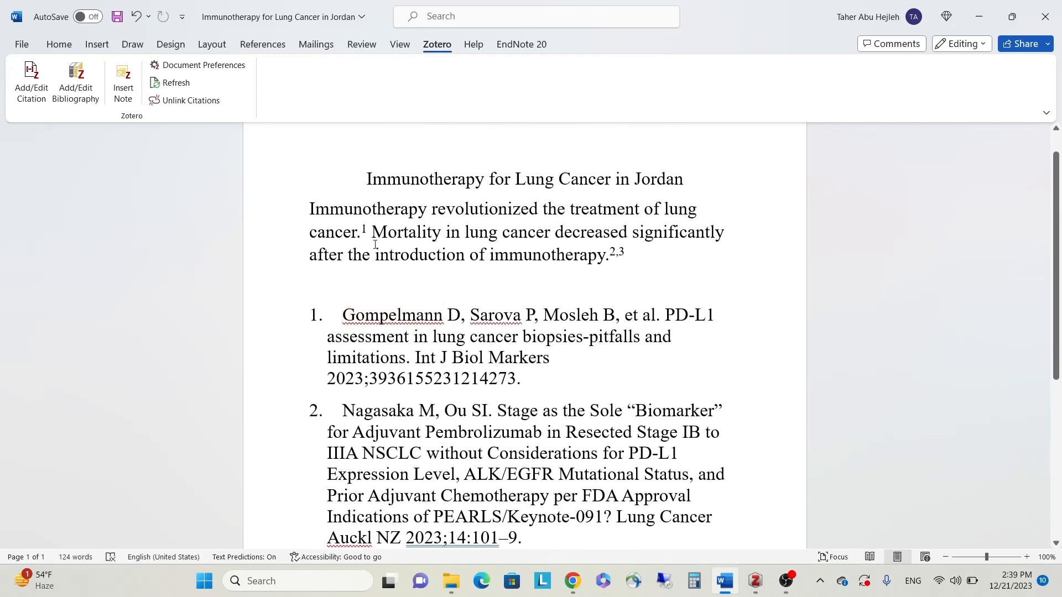
Step: Delete the citation after "cancer." in the first sentence and refresh the Zotero citations and bibliography
left_click(368, 233)
key("BackSpace")
key("BackSpace")
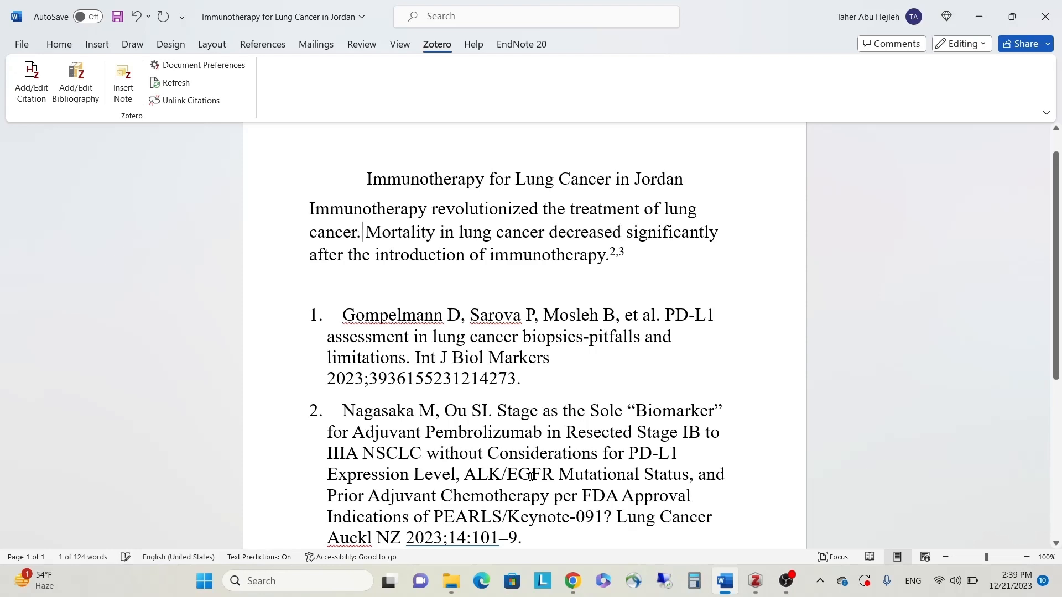
scroll(155, 160, "down", 1)
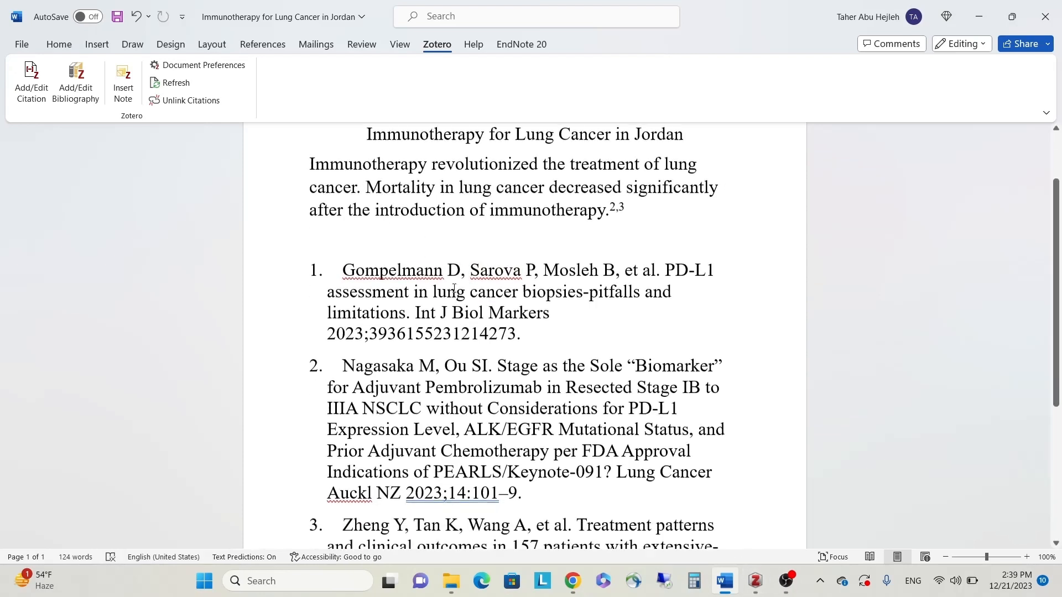
left_click(185, 88)
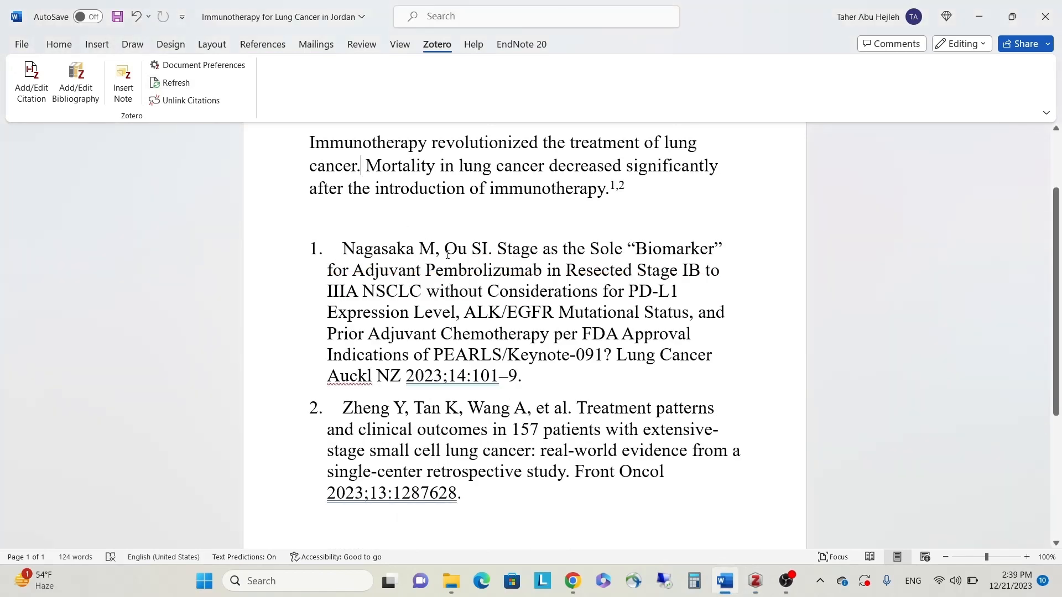
Step: Examine the numbering of the remaining citation after "immunotherapy." and its matching bibliography entries
scroll(473, 254, "up", 1)
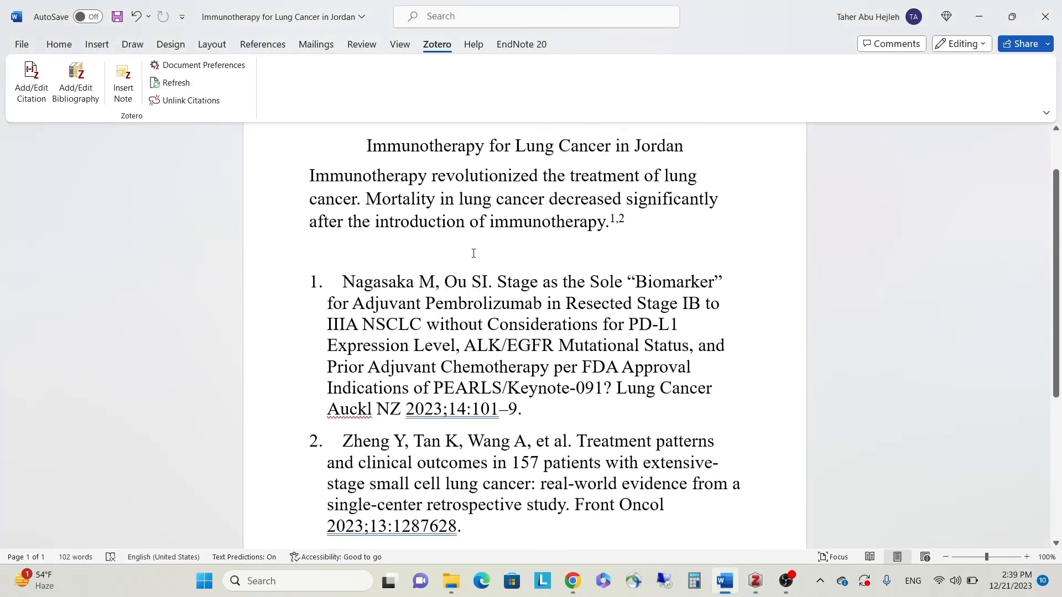
left_click(618, 221)
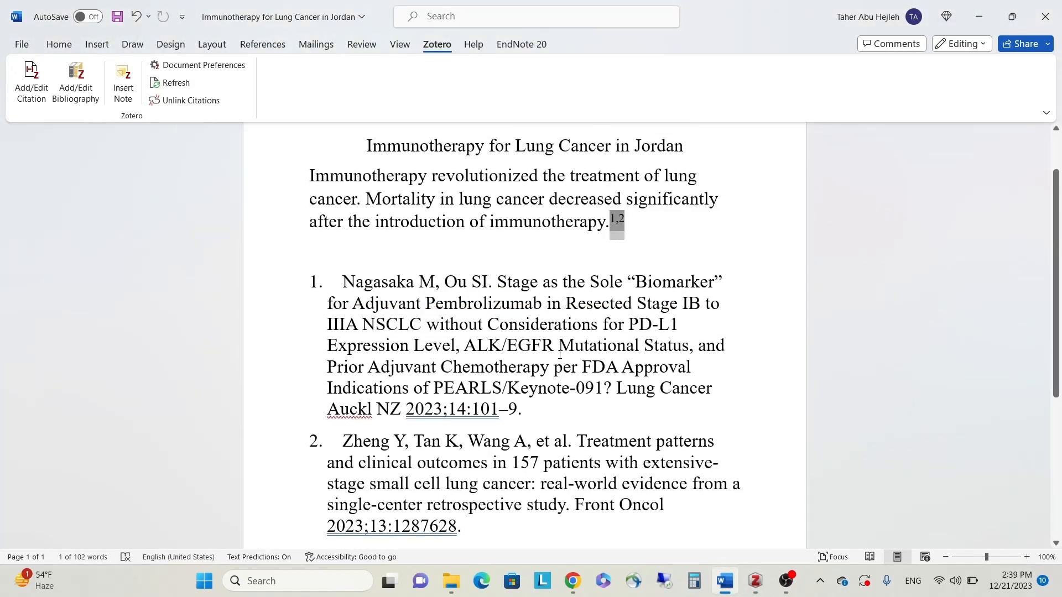
scroll(439, 471, "down", 1)
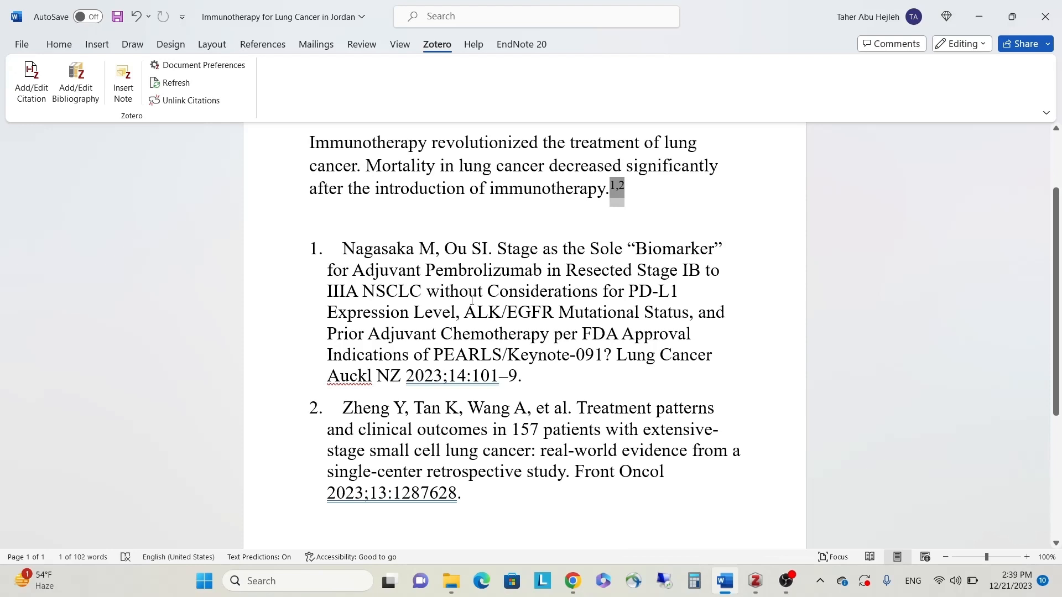
scroll(472, 300, "up", 1)
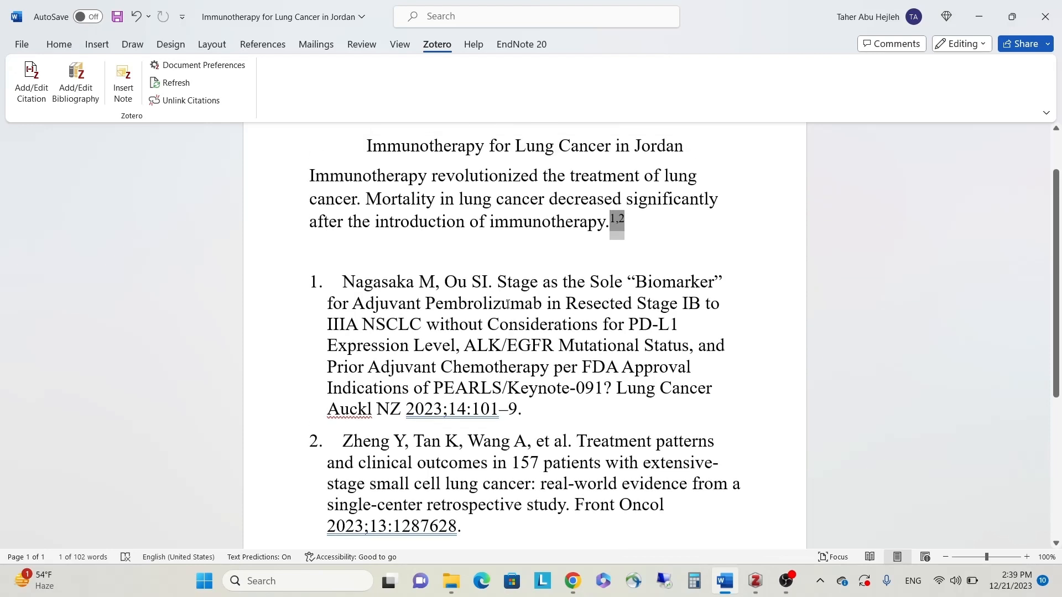
scroll(521, 323, "up", 1)
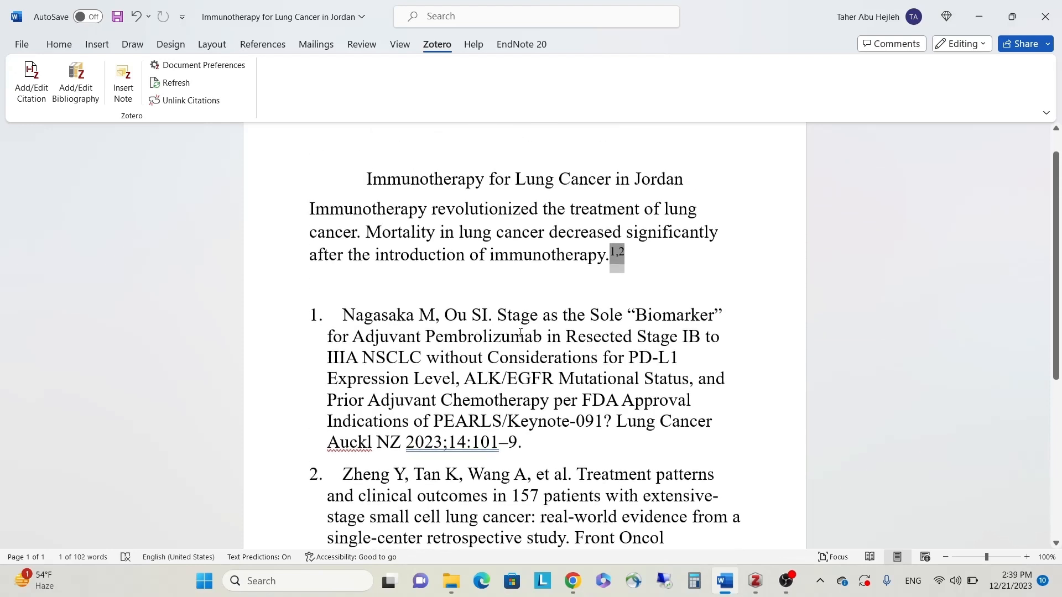
scroll(509, 338, "up", 1)
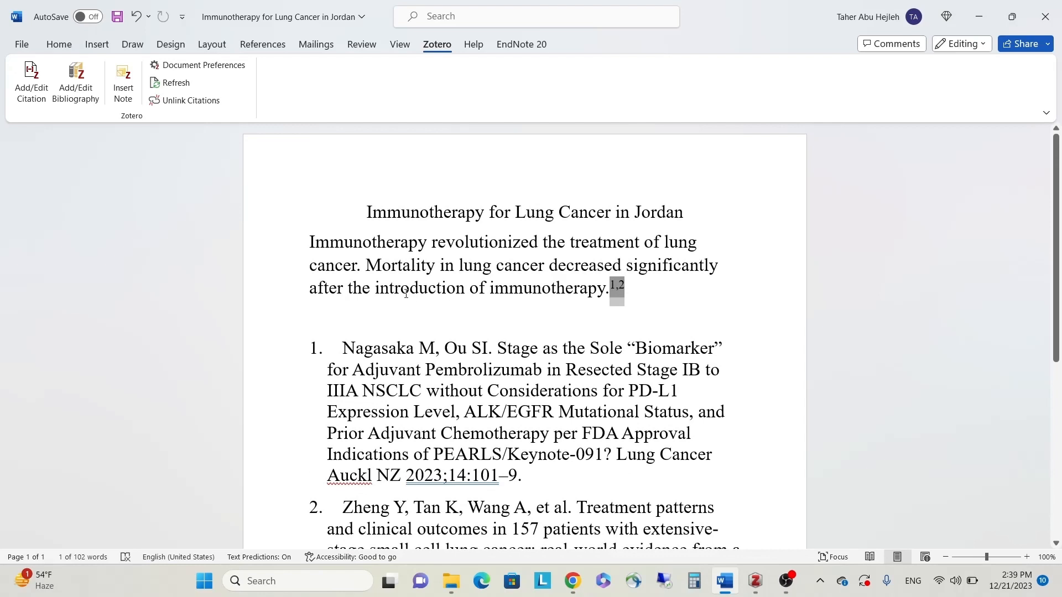
Step: Cite the "PD-L1 assessment in lung cancer biopsies" article after "cancer." in the first sentence, using Classic View
left_click(364, 265)
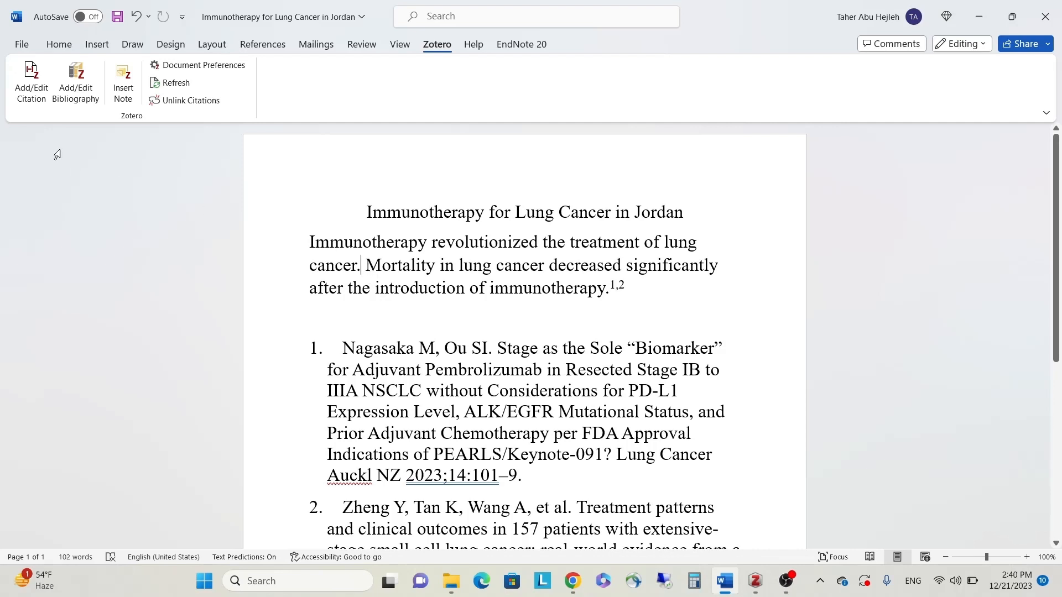
left_click(37, 97)
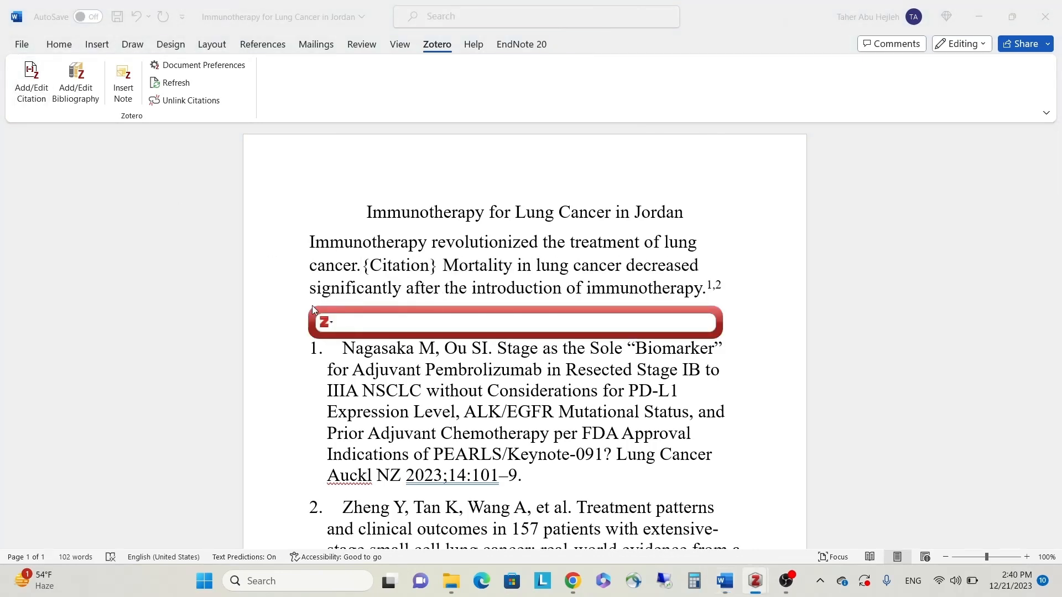
left_click(330, 326)
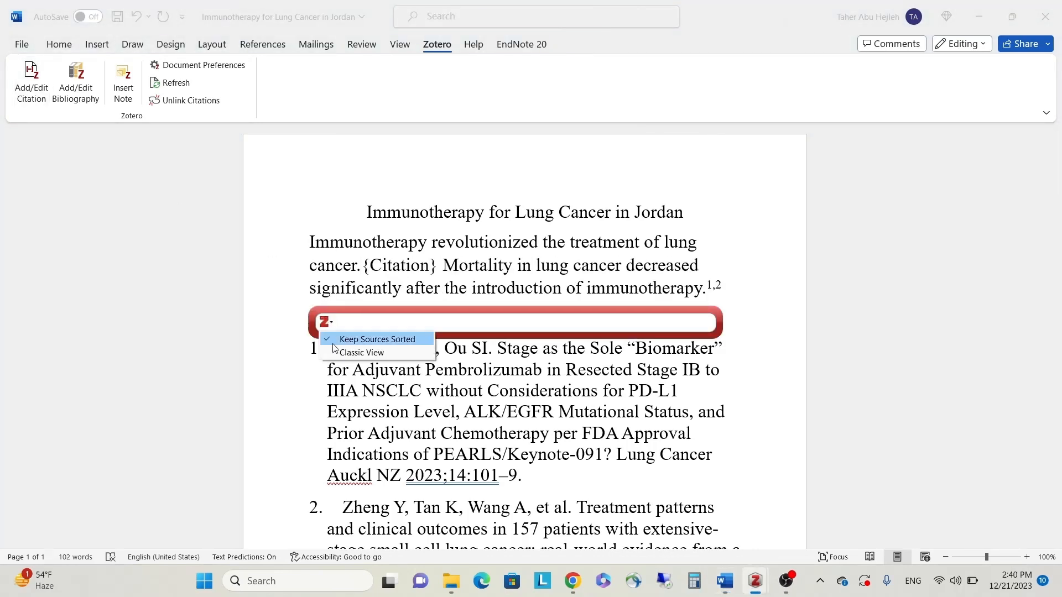
left_click(364, 354)
left_click(520, 203)
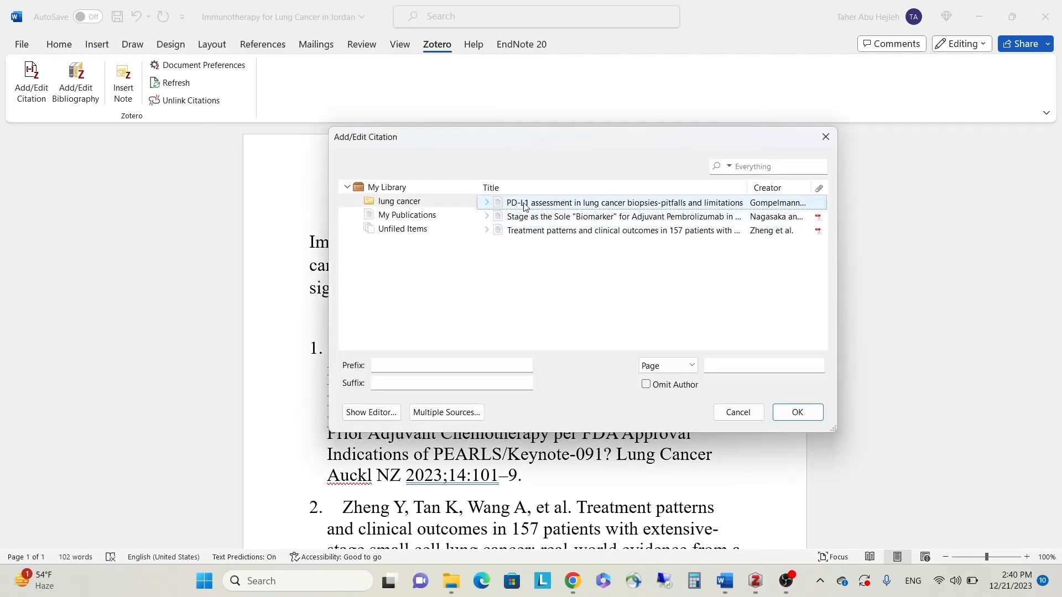
left_click(786, 420)
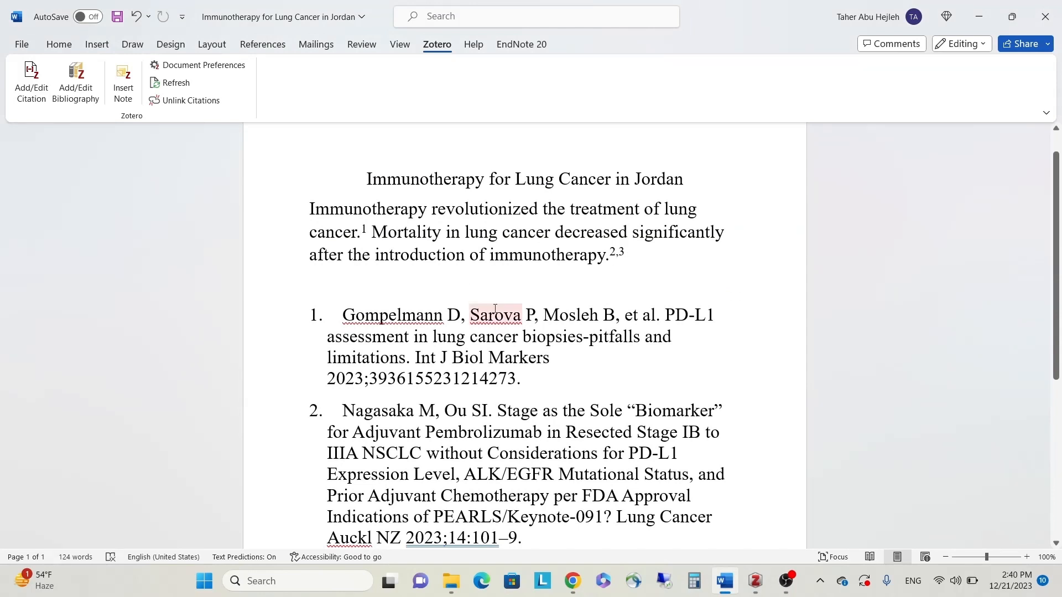
Step: Examine the renumbered bibliography entries against the in-text citations after "cancer." and "immunotherapy."
scroll(513, 301, "down", 4)
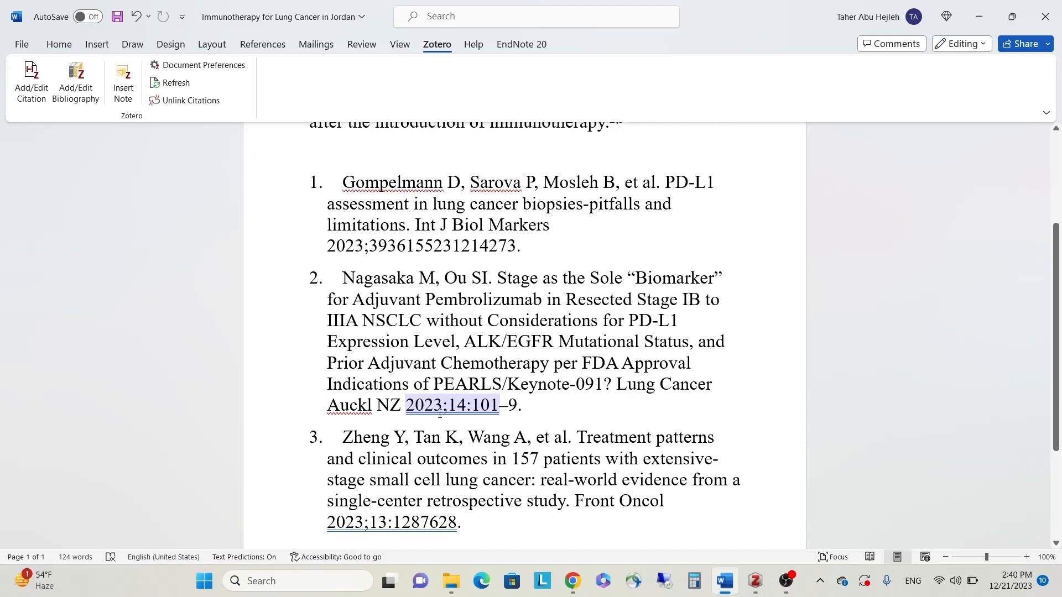
scroll(423, 410, "up", 1)
scroll(425, 396, "down", 2)
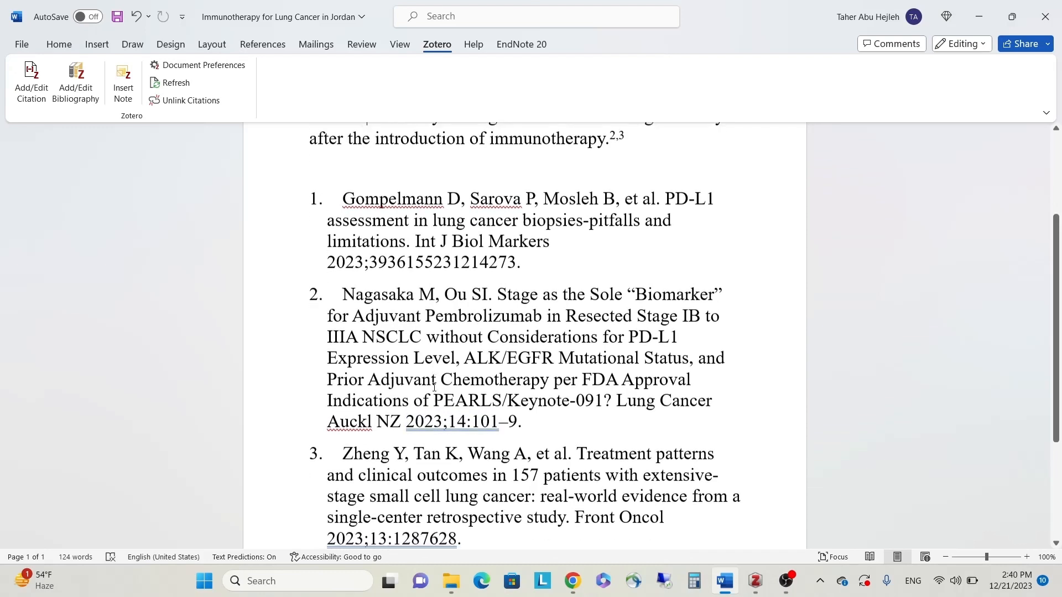
scroll(432, 370, "up", 4)
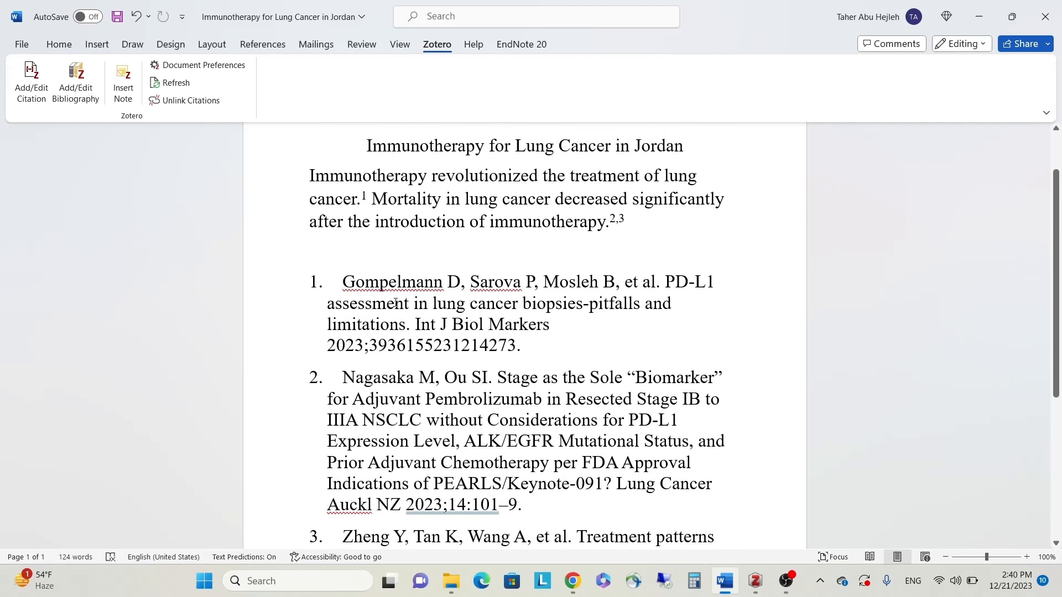
scroll(404, 300, "down", 1)
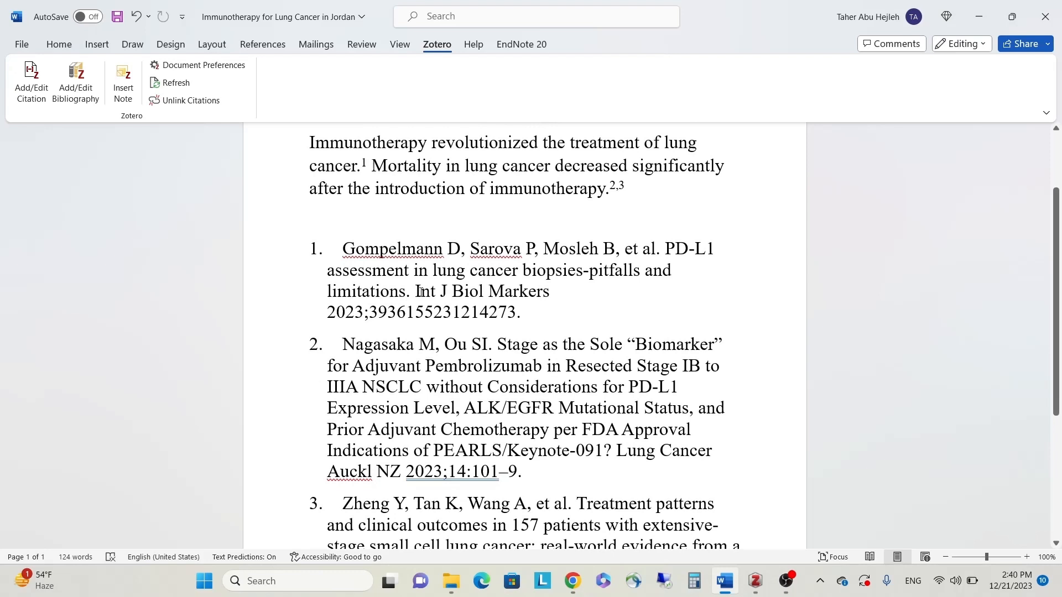
scroll(421, 292, "up", 1)
scroll(422, 292, "down", 1)
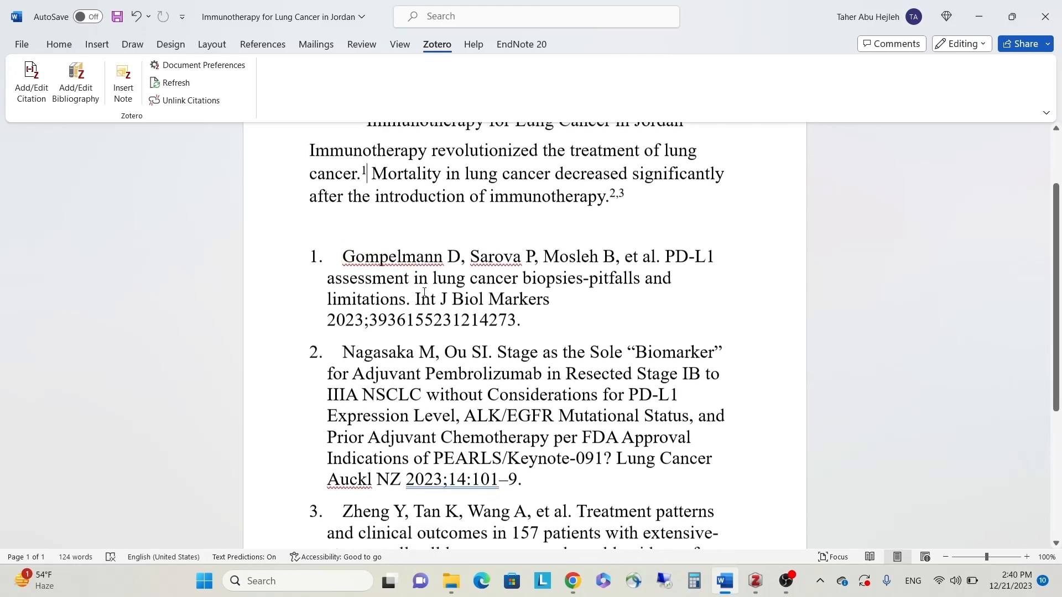
scroll(424, 291, "down", 1)
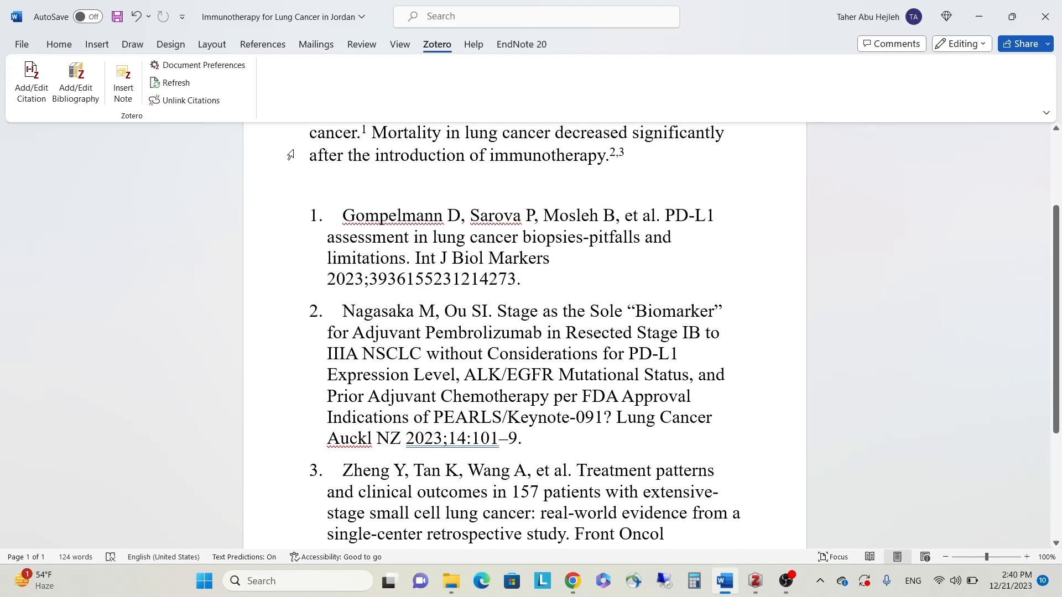
scroll(401, 214, "up", 2)
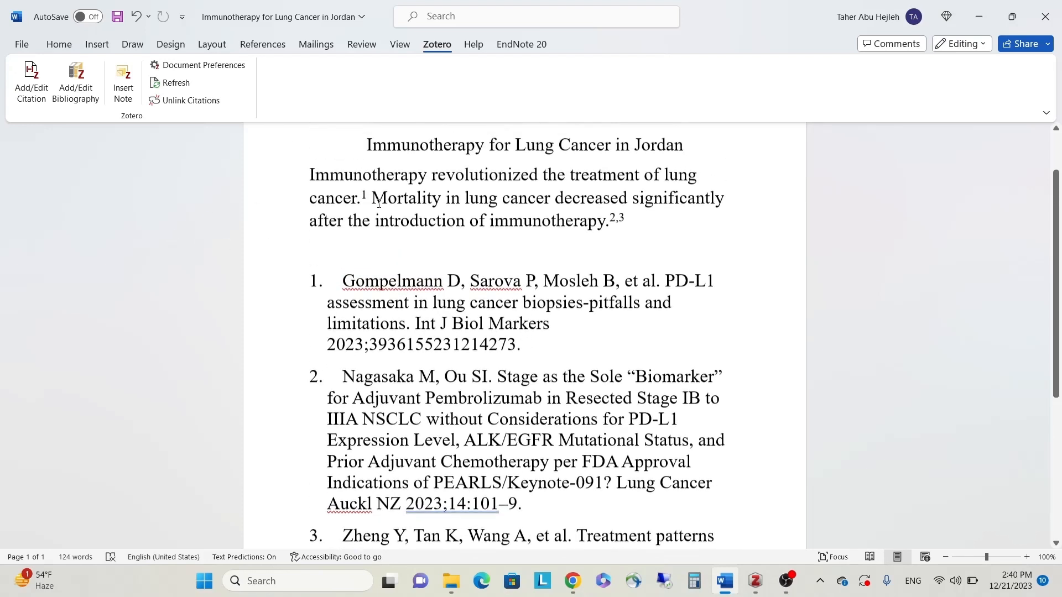
Step: Change the document's citation style to Nature and look through the reformatted bibliography
left_click(195, 66)
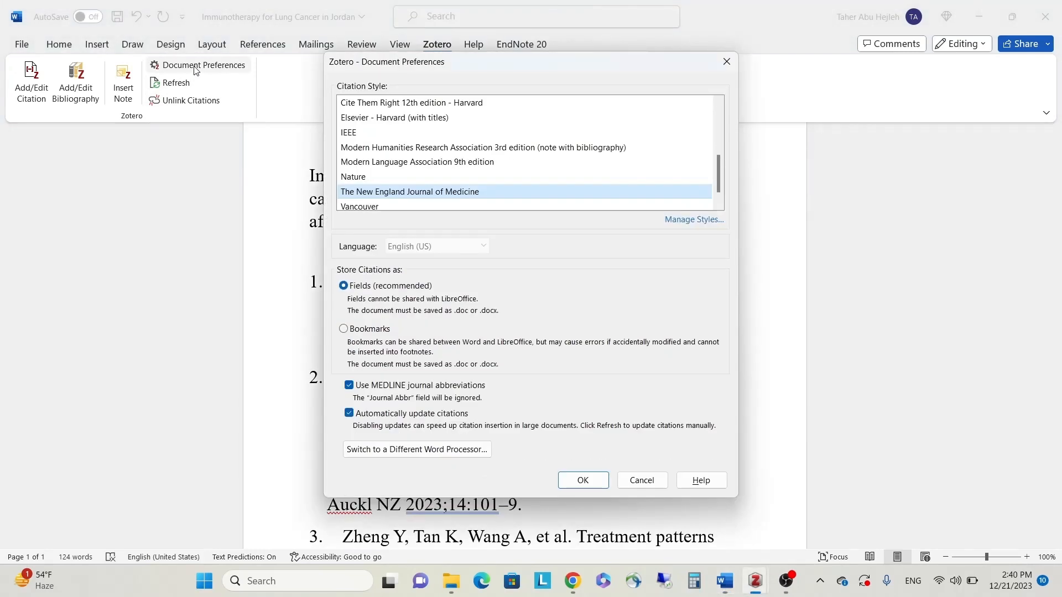
left_click(365, 178)
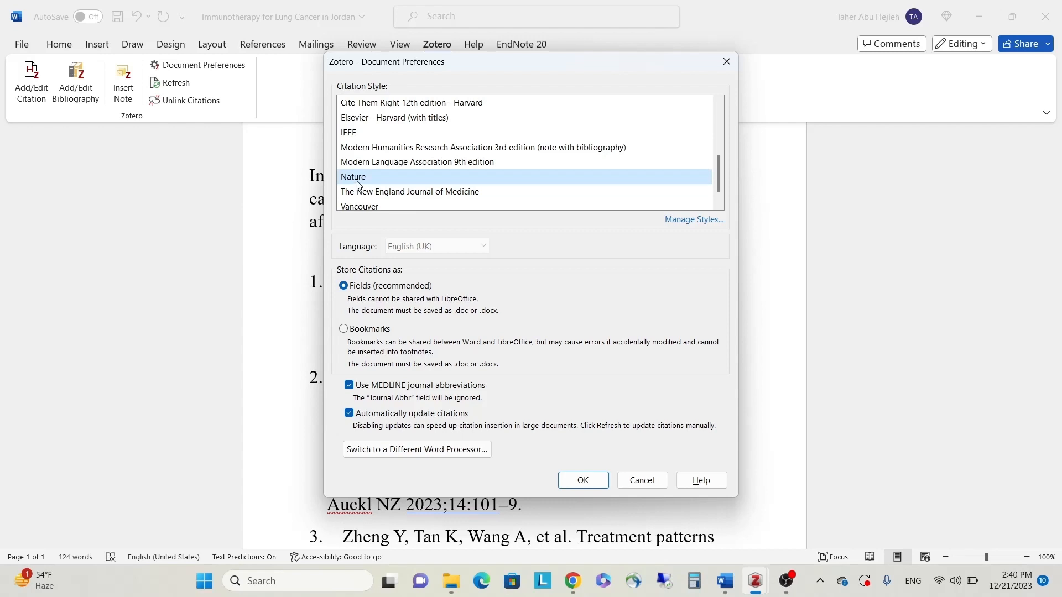
left_click(583, 480)
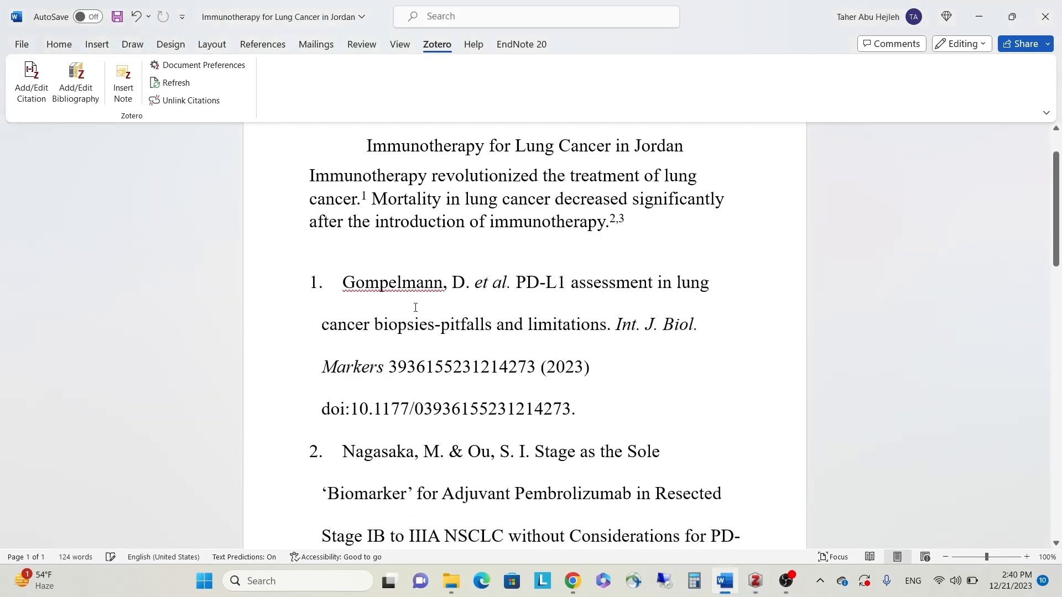
scroll(434, 310, "down", 1)
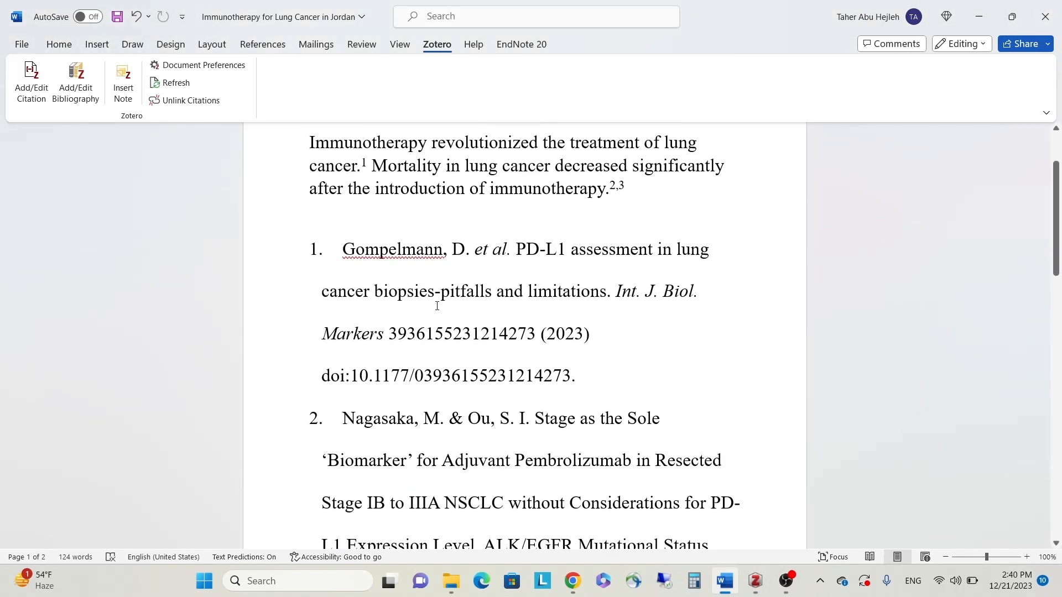
scroll(481, 316, "down", 8)
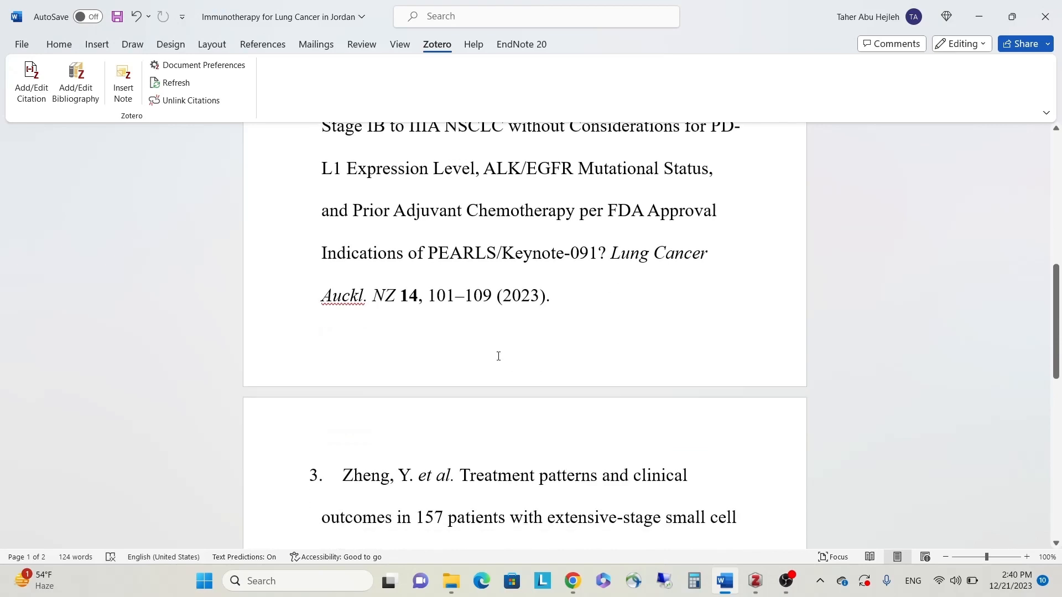
scroll(499, 357, "down", 3)
scroll(498, 354, "up", 10)
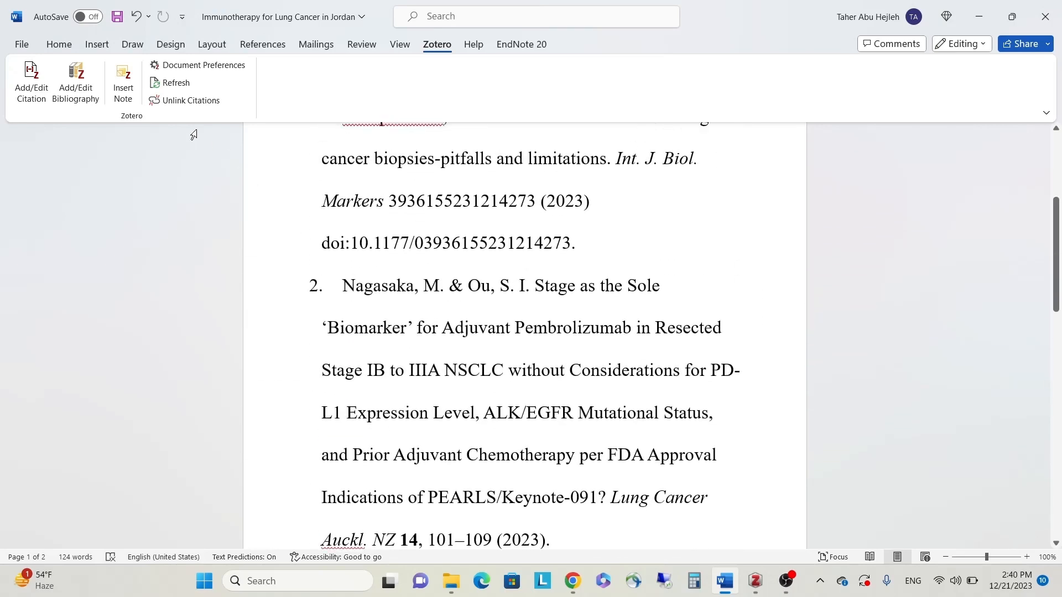
left_click(221, 69)
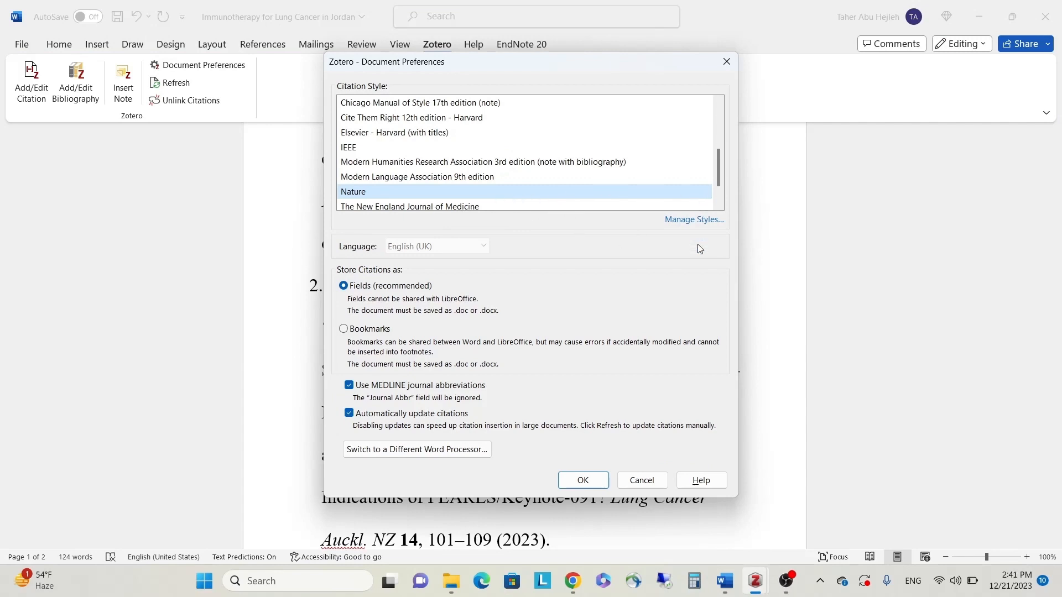
left_click(690, 221)
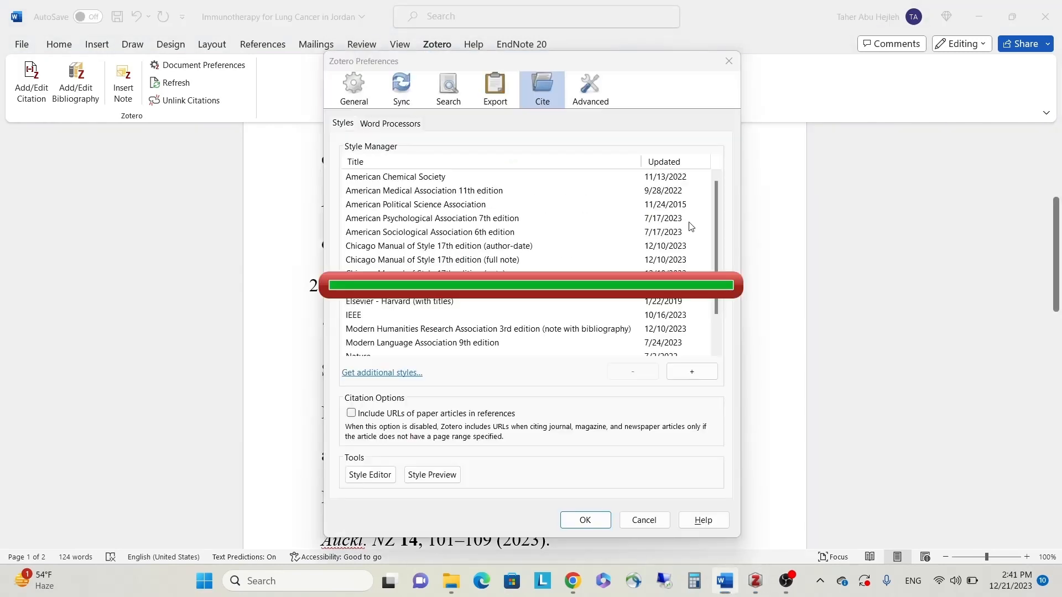
scroll(689, 222, "down", 3)
scroll(635, 276, "up", 9)
scroll(390, 172, "down", 3)
scroll(390, 172, "down", 5)
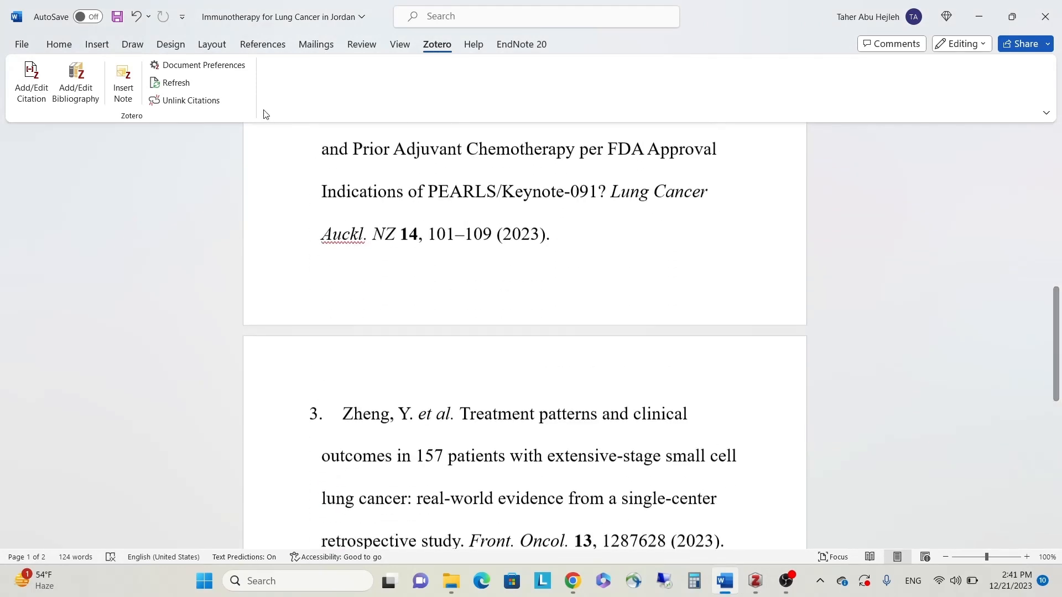
Step: Open the Zotero Style Repository from the document's style management and search for "journal of clinical oncology"
left_click(203, 66)
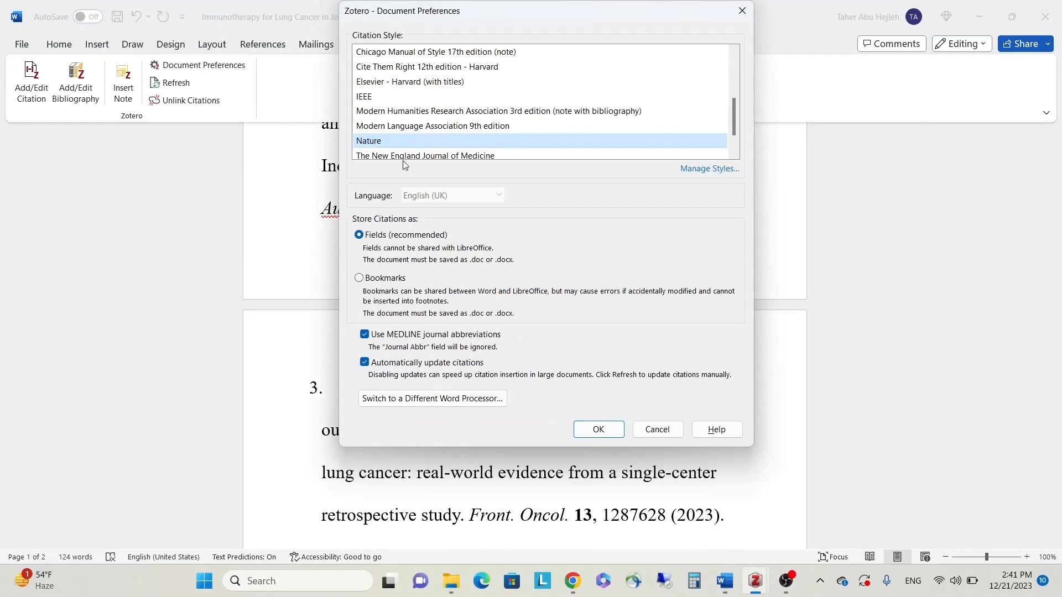
scroll(534, 138, "down", 1)
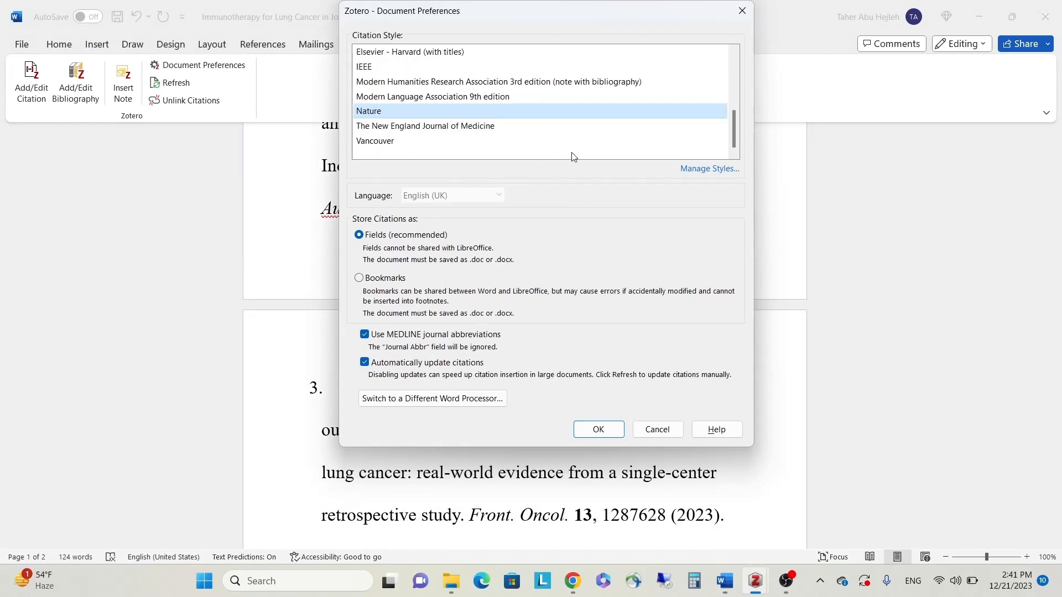
left_click(703, 170)
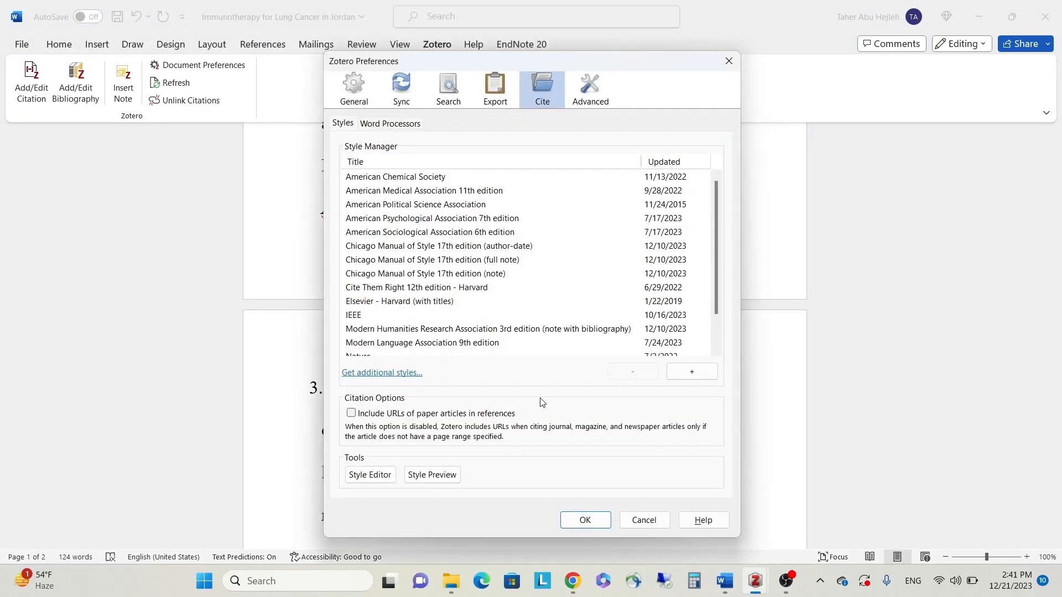
left_click(385, 374)
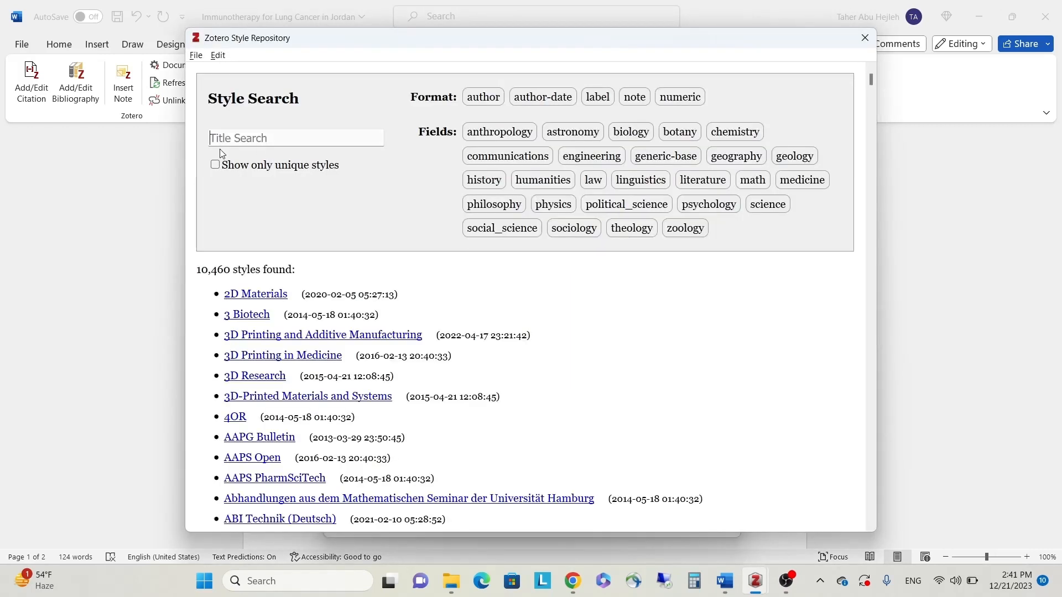
type("j")
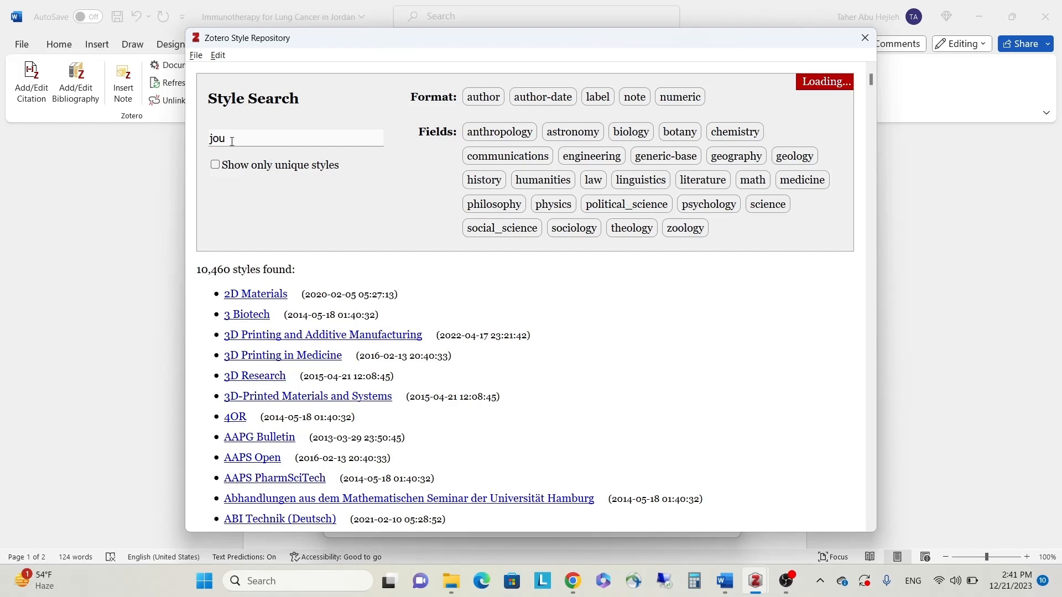
type("ournal of clinical ")
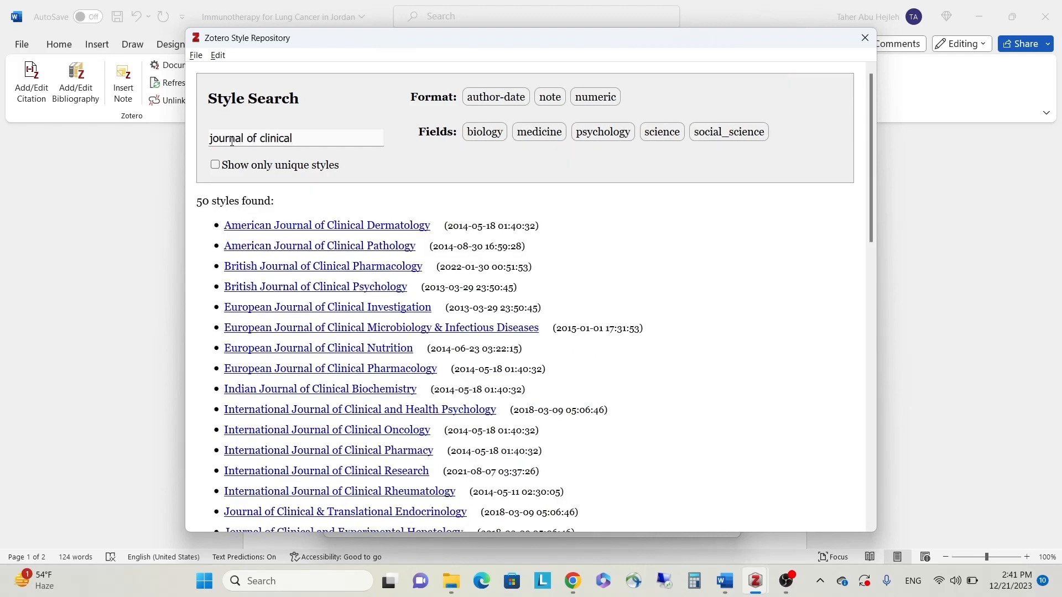
type("oncology")
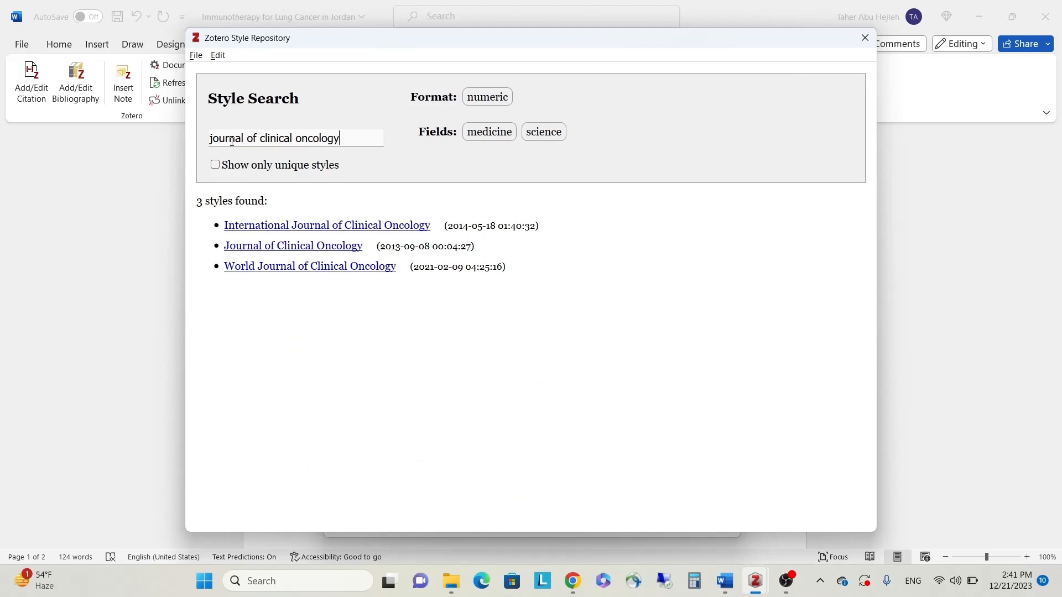
Step: Install the Journal of Clinical Oncology citation style, select it among the installed styles and accept the Zotero preferences
mouse_move(239, 250)
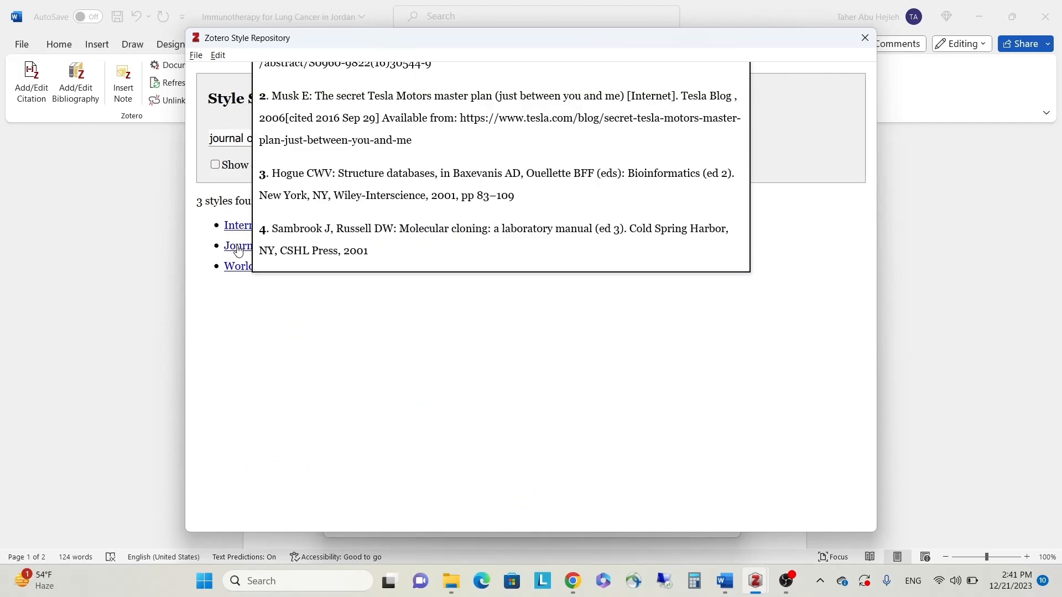
left_click(239, 251)
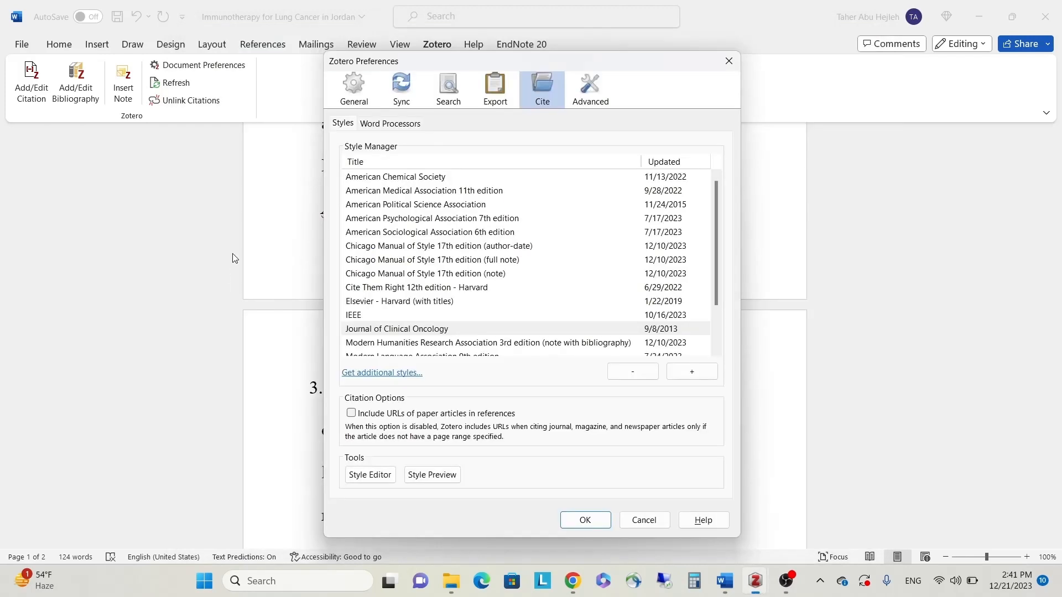
left_click(417, 332)
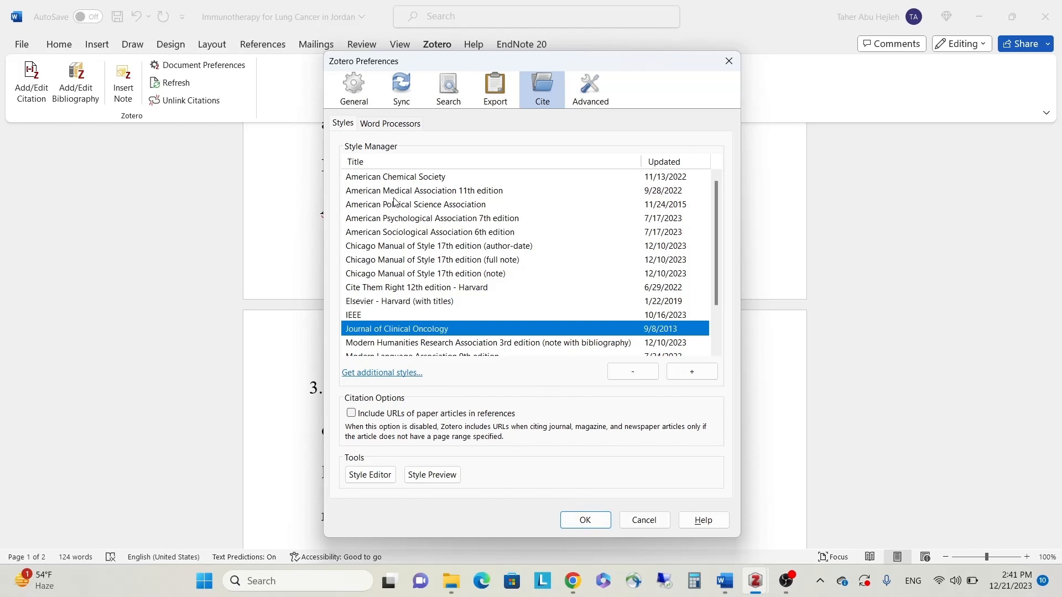
scroll(404, 274, "down", 2)
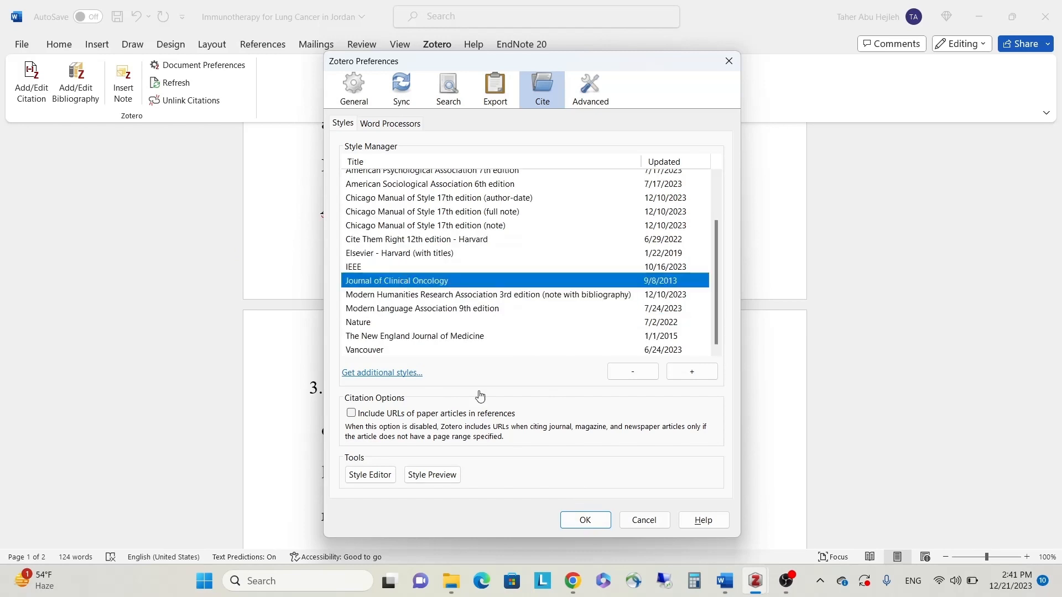
left_click(588, 520)
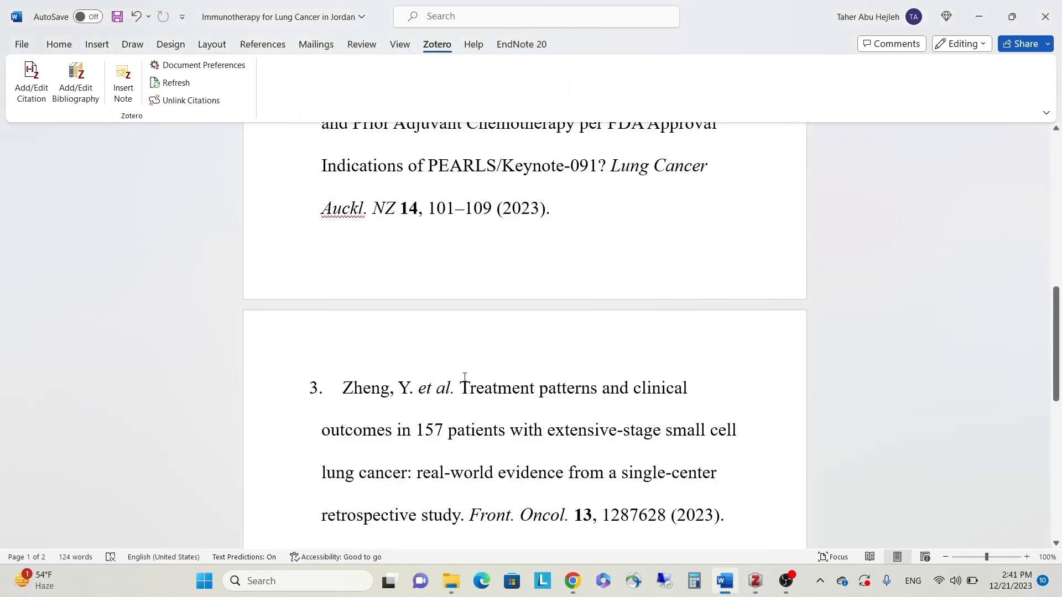
Step: Change the document's citation style from the Zotero document preferences to Journal of Clinical Oncology
scroll(452, 368, "up", 2)
left_click(161, 67)
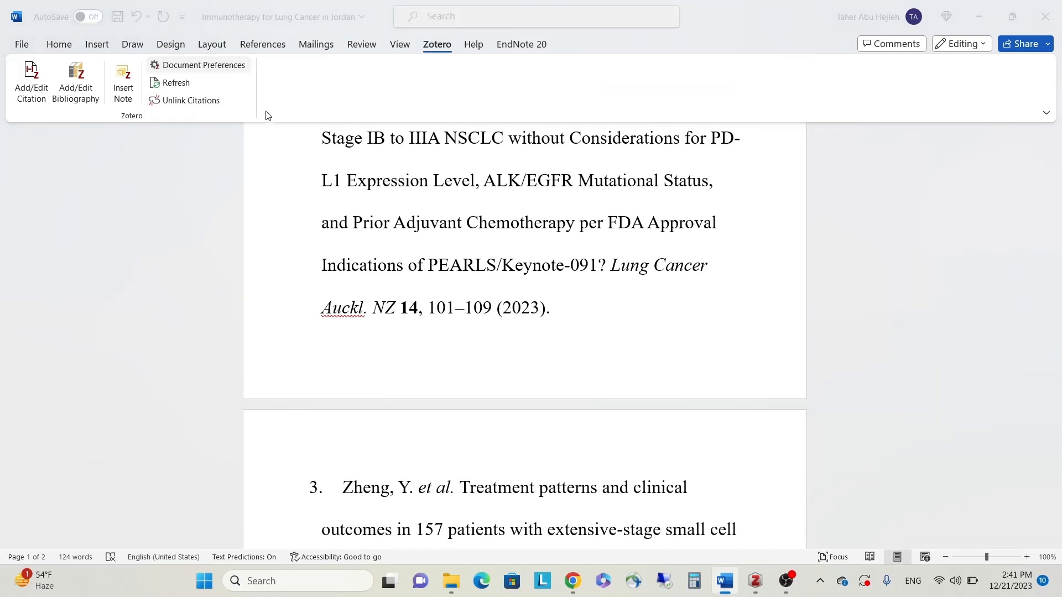
scroll(411, 132, "down", 1)
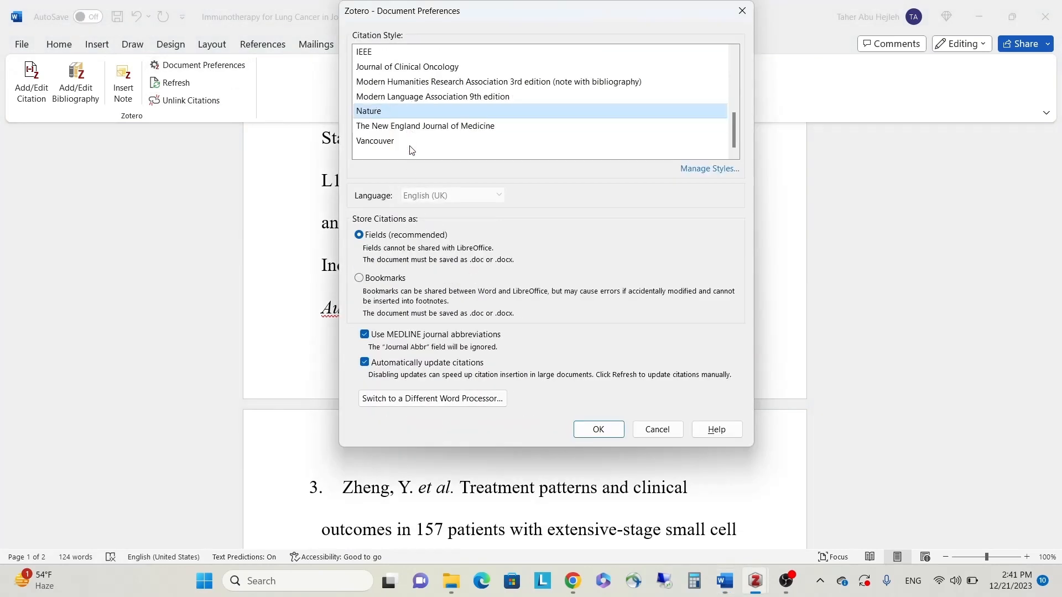
scroll(398, 145, "up", 5)
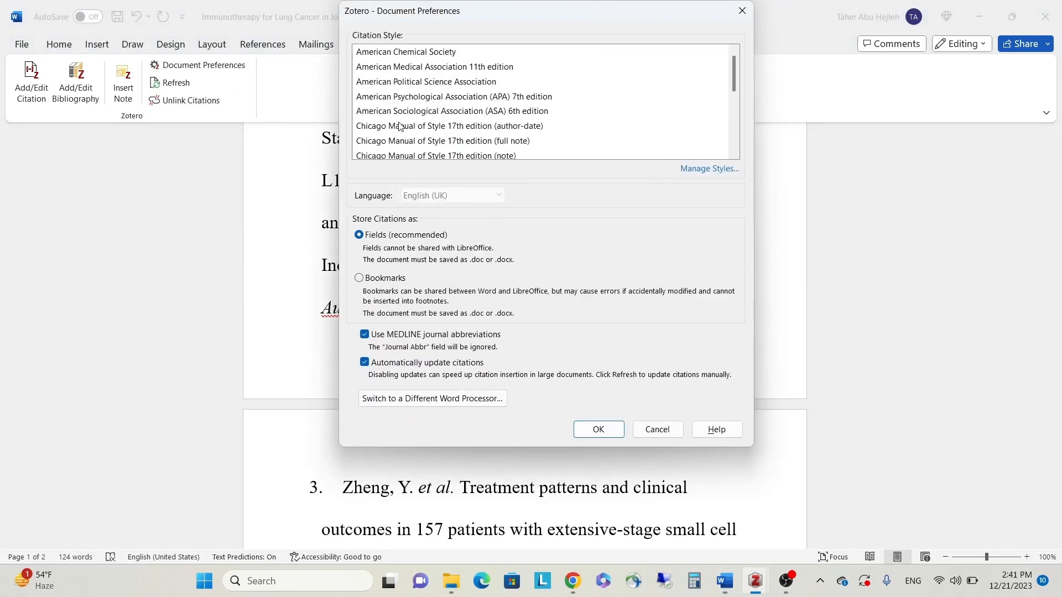
scroll(398, 110, "down", 1)
left_click(395, 126)
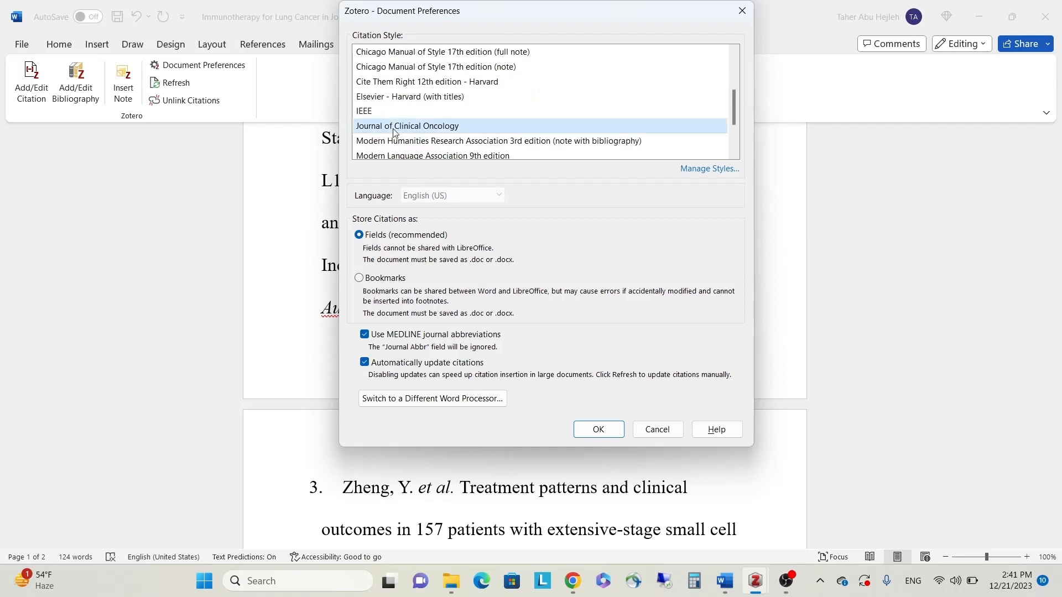
left_click(606, 434)
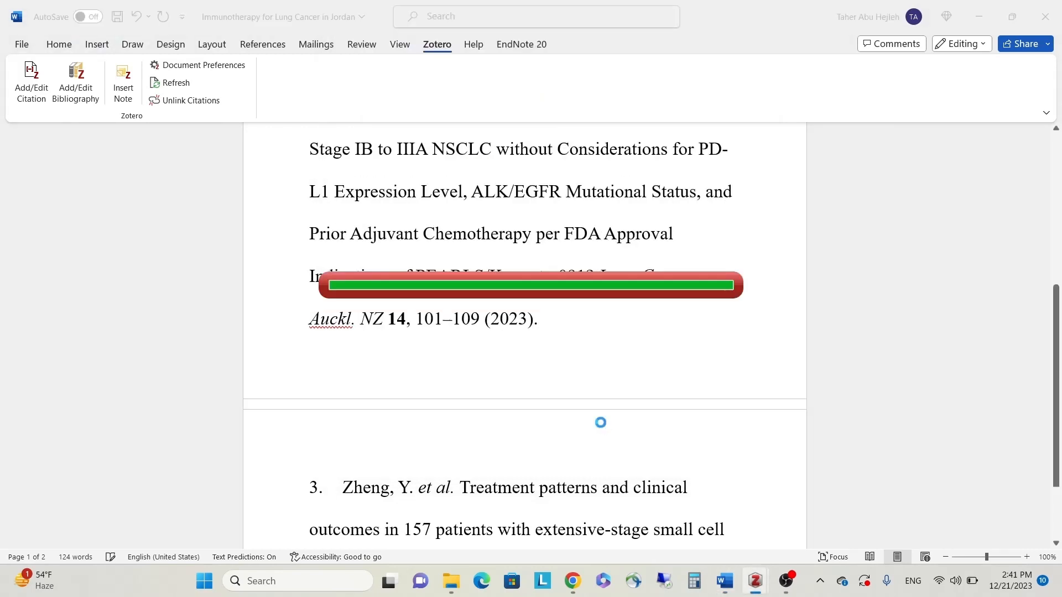
Step: Look through the in-text citations and the bibliography entries as reformatted in the Journal of Clinical Oncology style
scroll(512, 333, "up", 5)
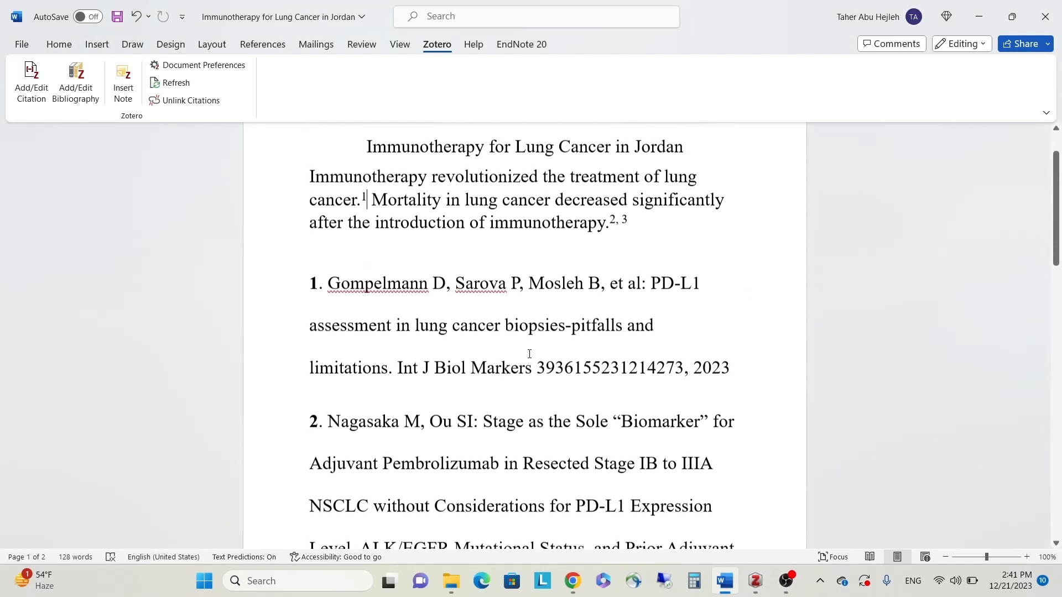
scroll(530, 355, "down", 2)
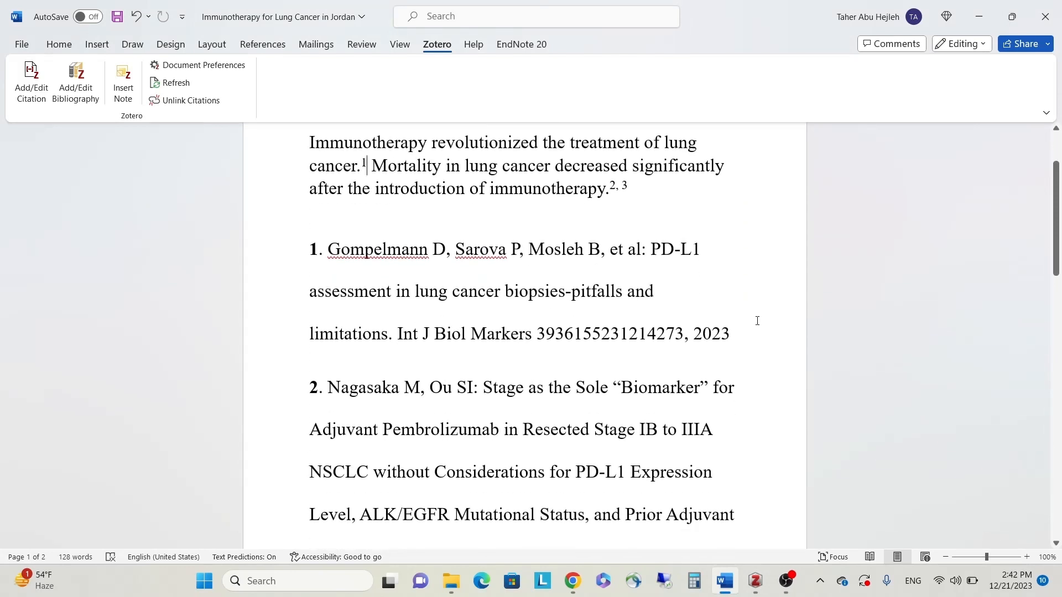
scroll(530, 249, "up", 1)
scroll(540, 263, "down", 2)
scroll(582, 320, "down", 2)
scroll(553, 332, "up", 4)
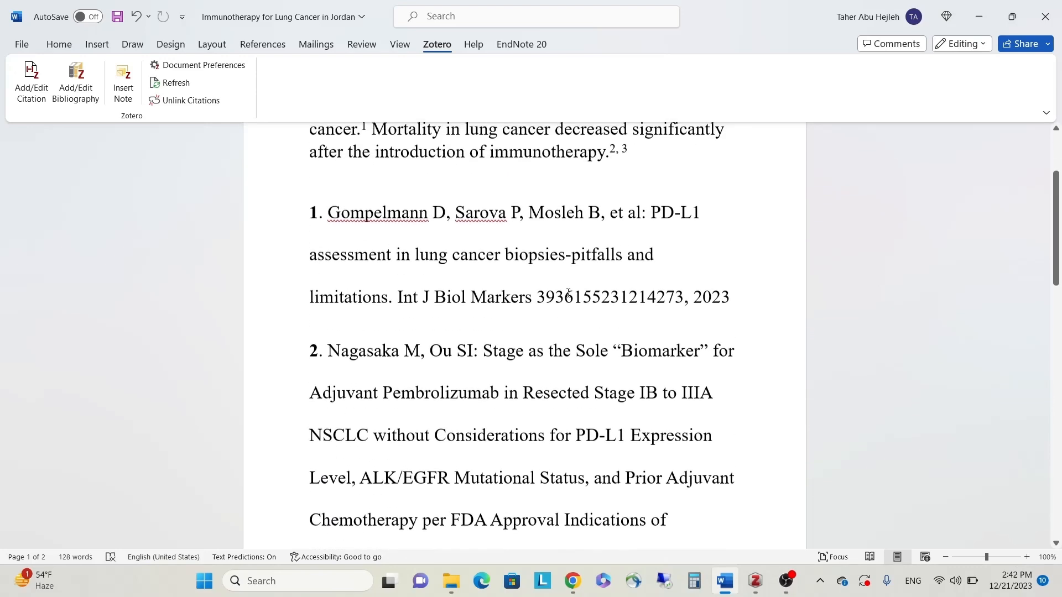
scroll(341, 297, "down", 1)
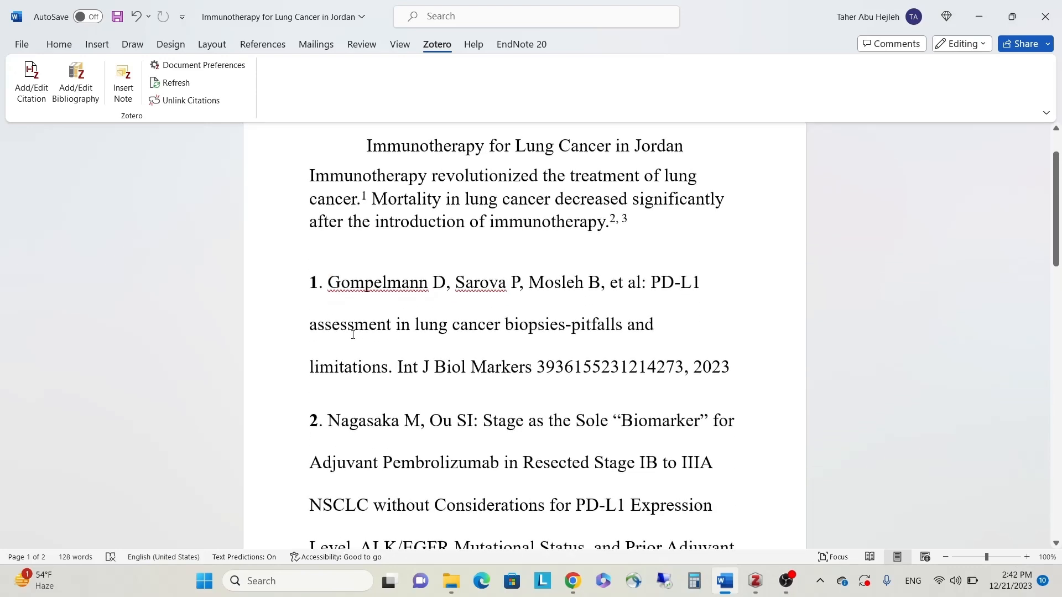
scroll(477, 426, "down", 2)
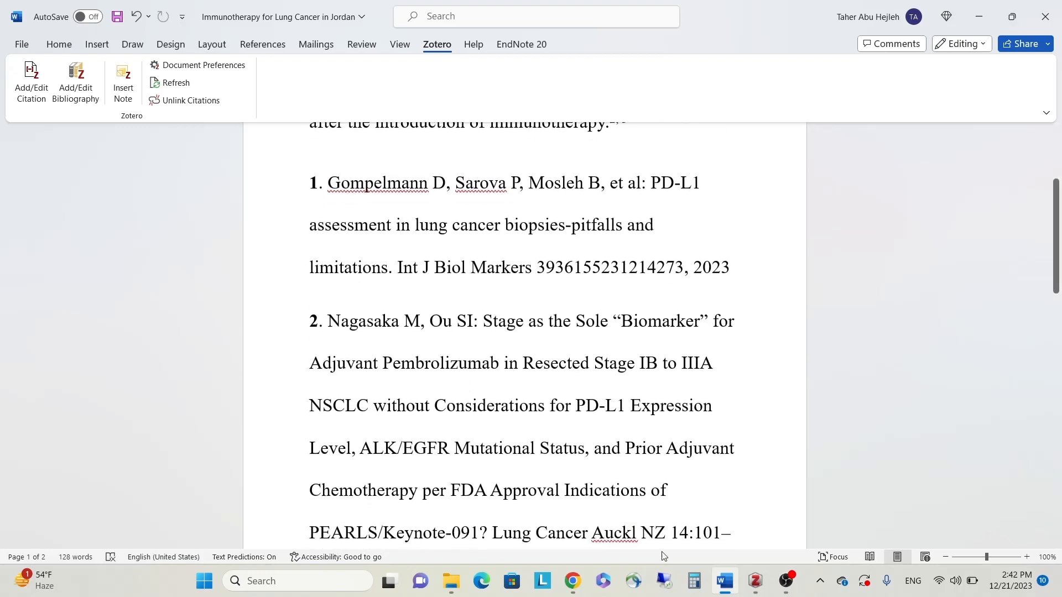
left_click(755, 581)
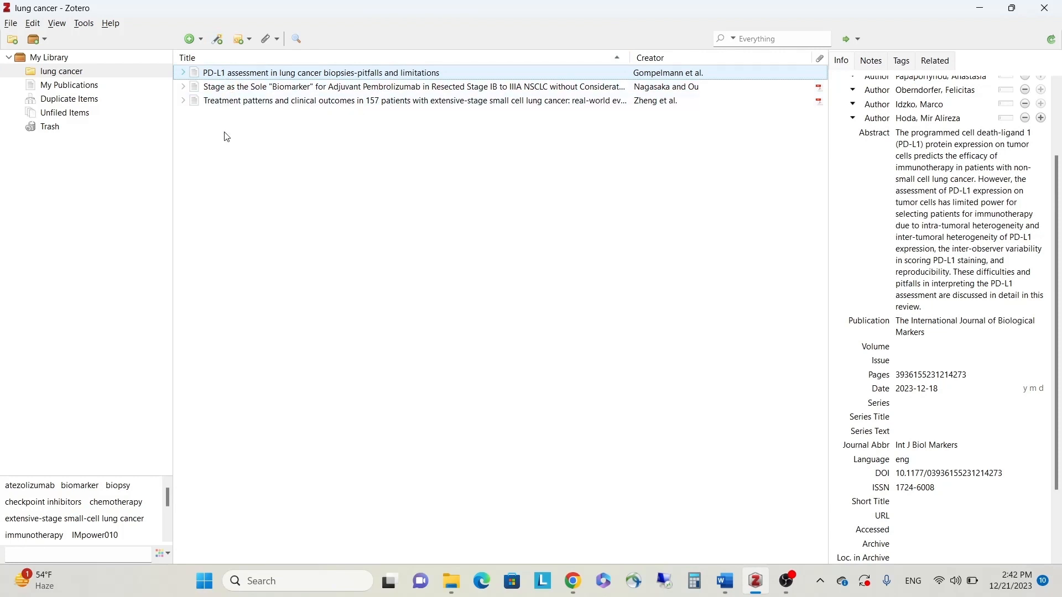
left_click(218, 40)
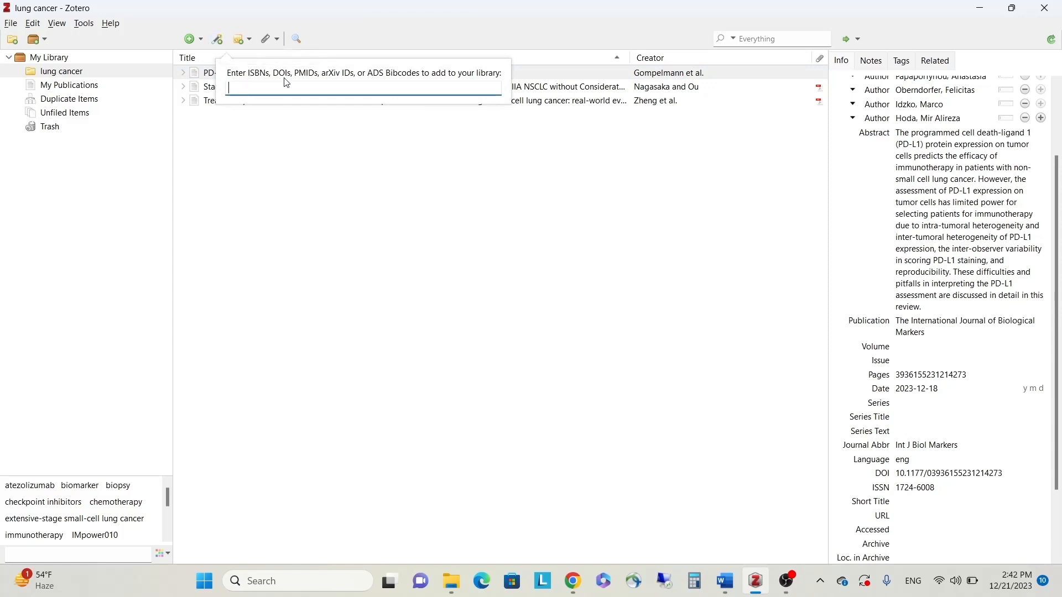
left_click(290, 165)
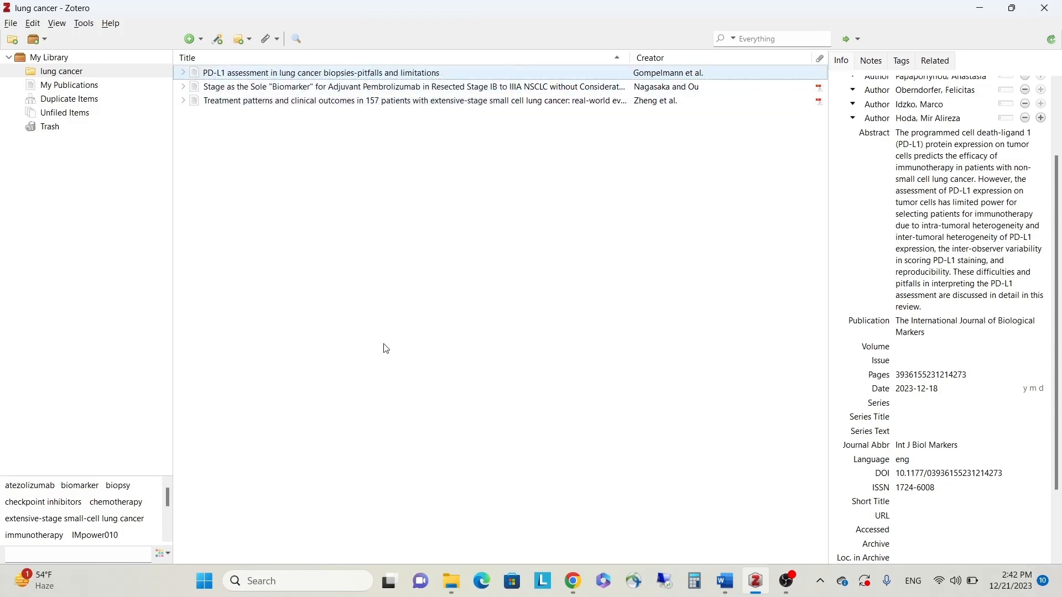
Step: Switch to the PubMed results in Chrome and copy the PMID of the first article, on the somatic genomic landscape
left_click(573, 581)
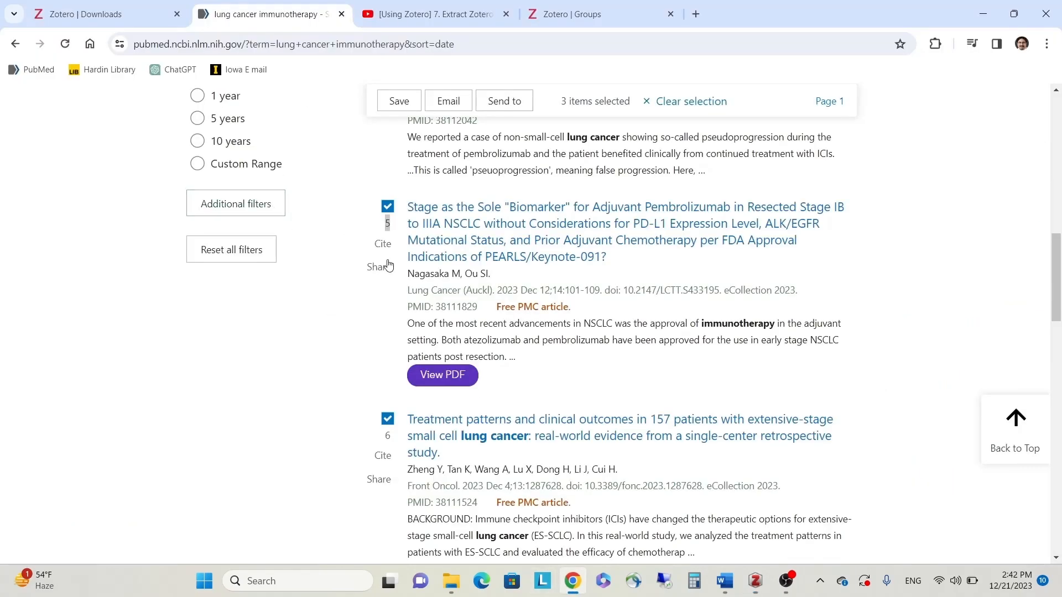
scroll(393, 266, "up", 10)
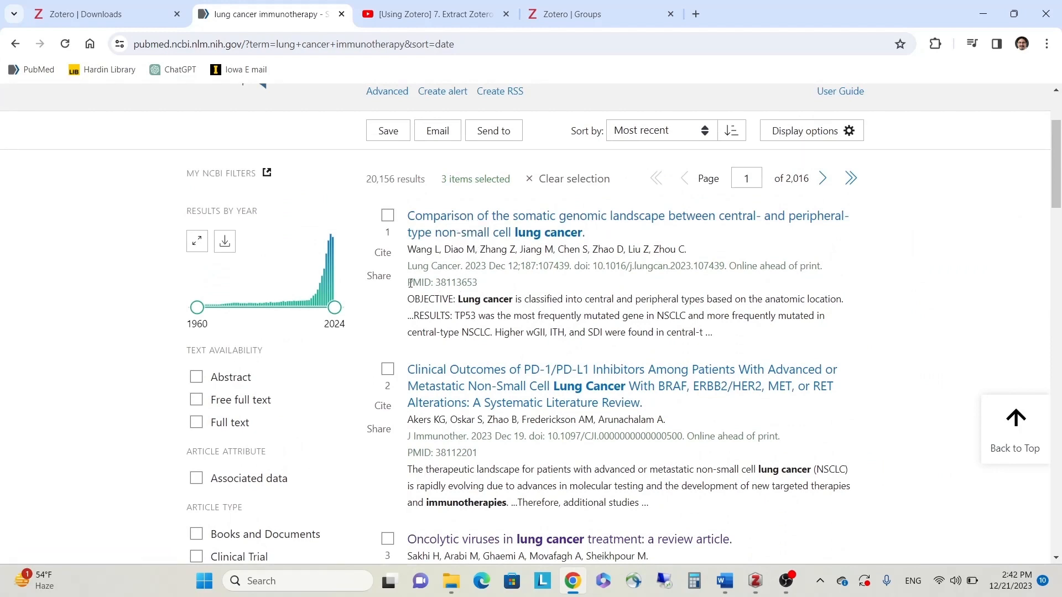
left_click_drag(479, 282, 437, 283)
key("ctrl+c")
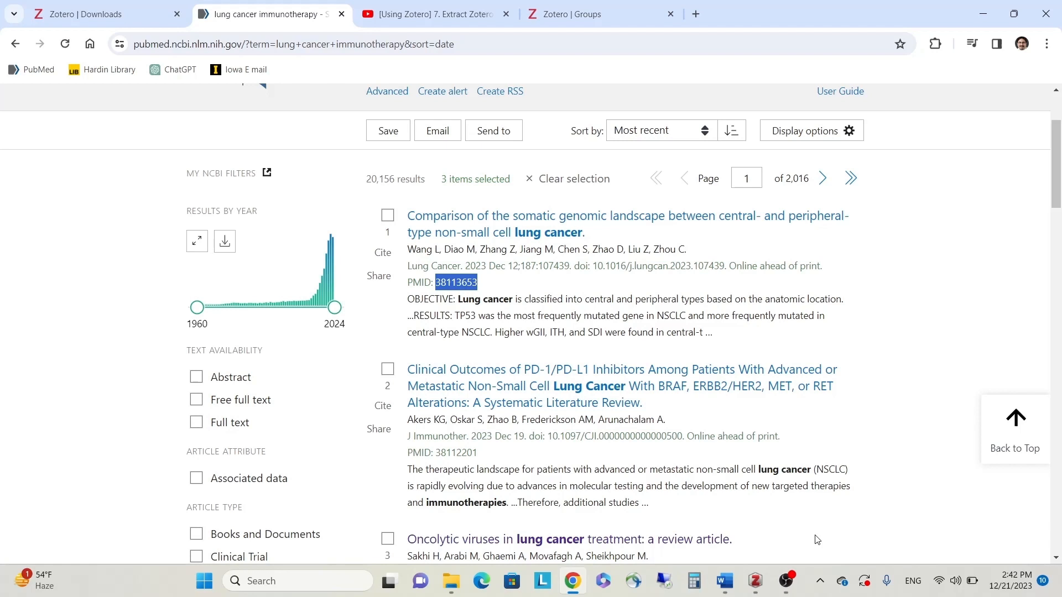
Step: Switch to Zotero and add the article to the lung cancer collection by its identifier, PMID 38113653
left_click(756, 581)
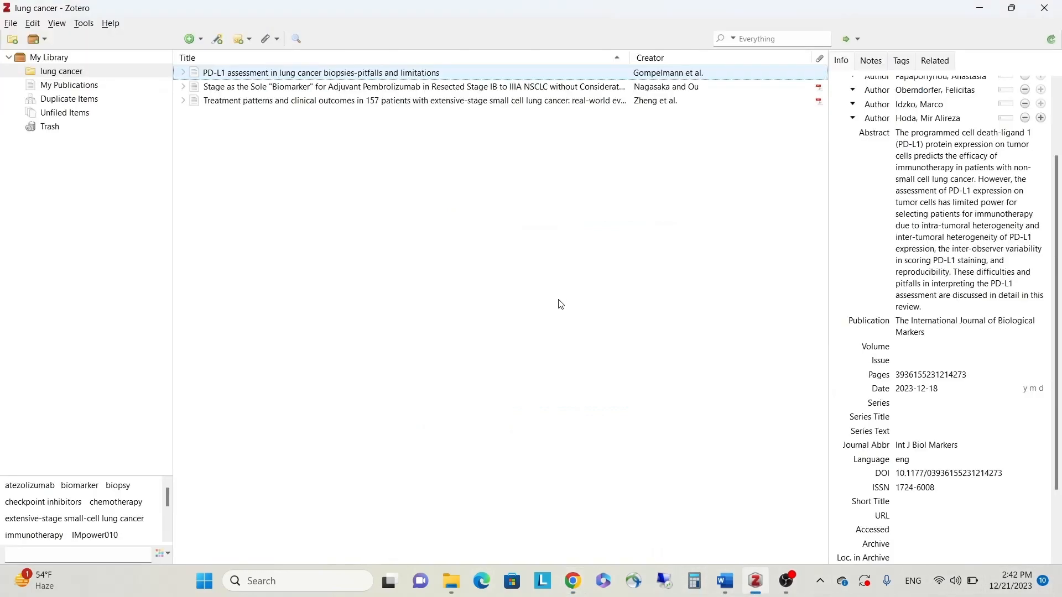
left_click(217, 39)
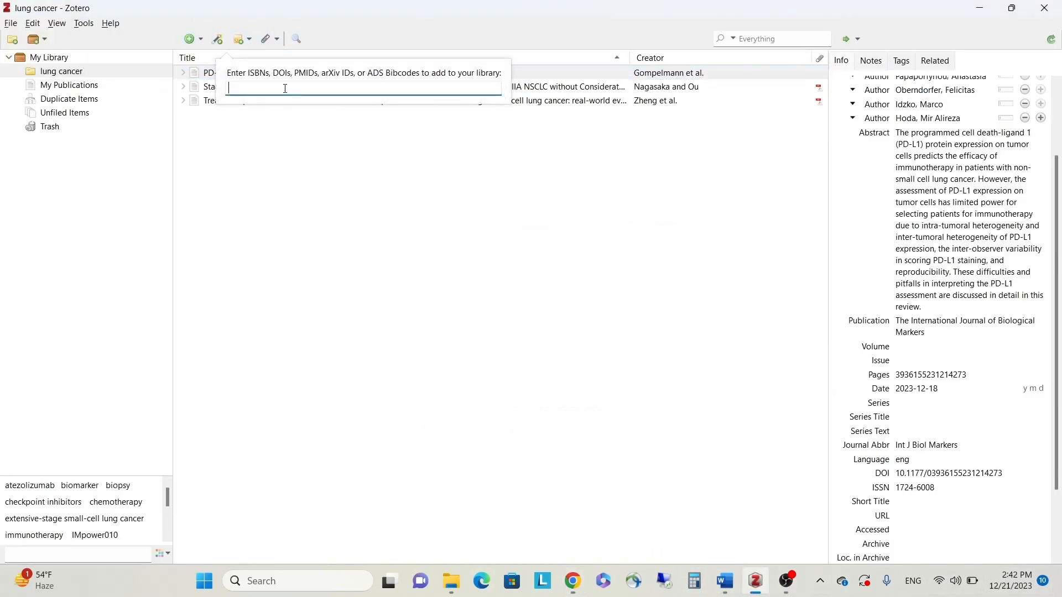
key("ctrl+v")
key("Return")
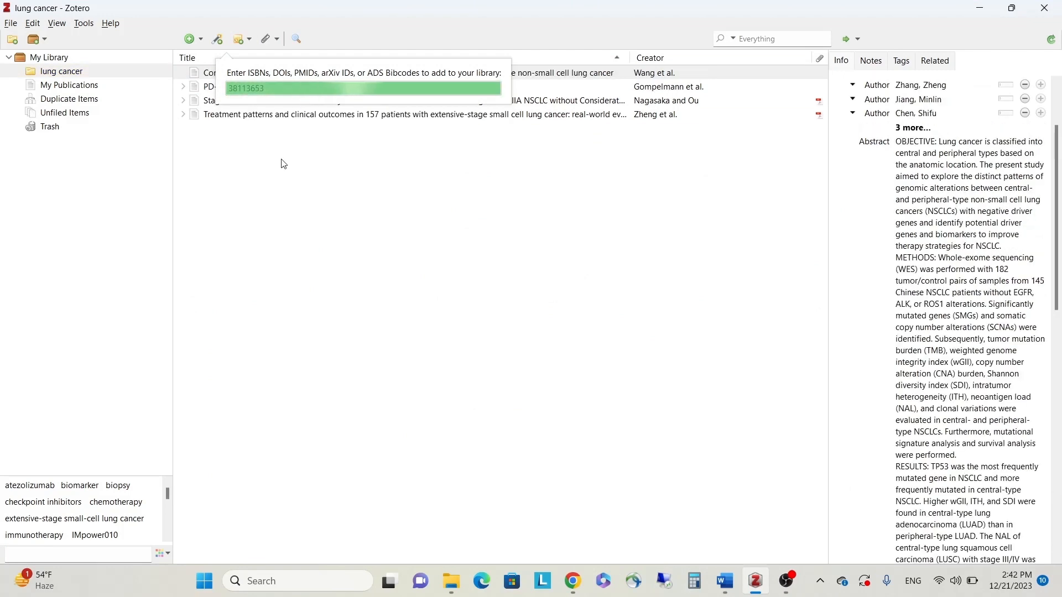
left_click(260, 76)
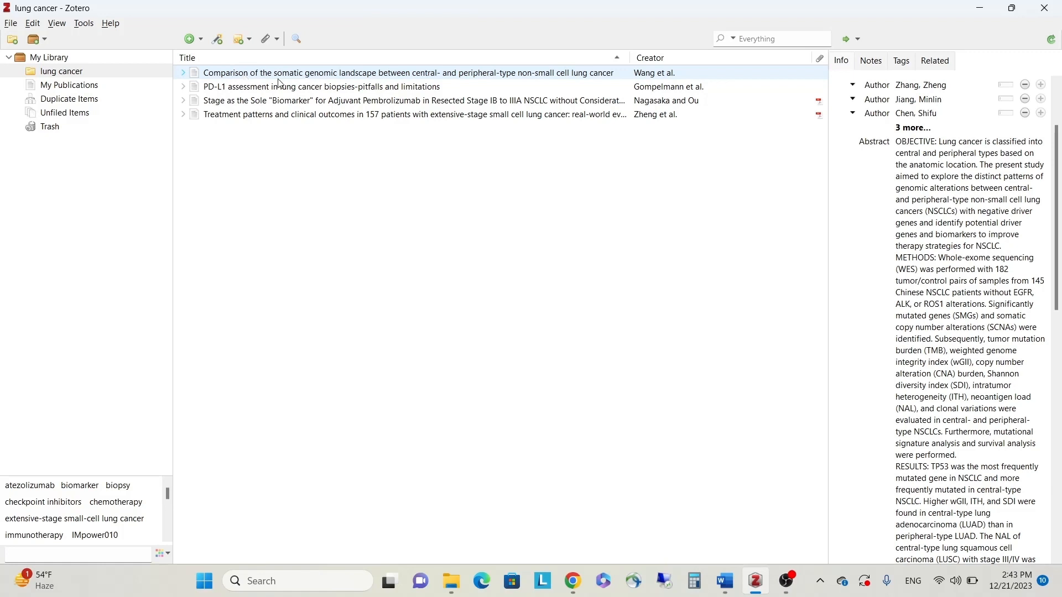
Step: Add the article with PMID 38113653 by identifier two more times to create duplicate entries in the collection
left_click(217, 38)
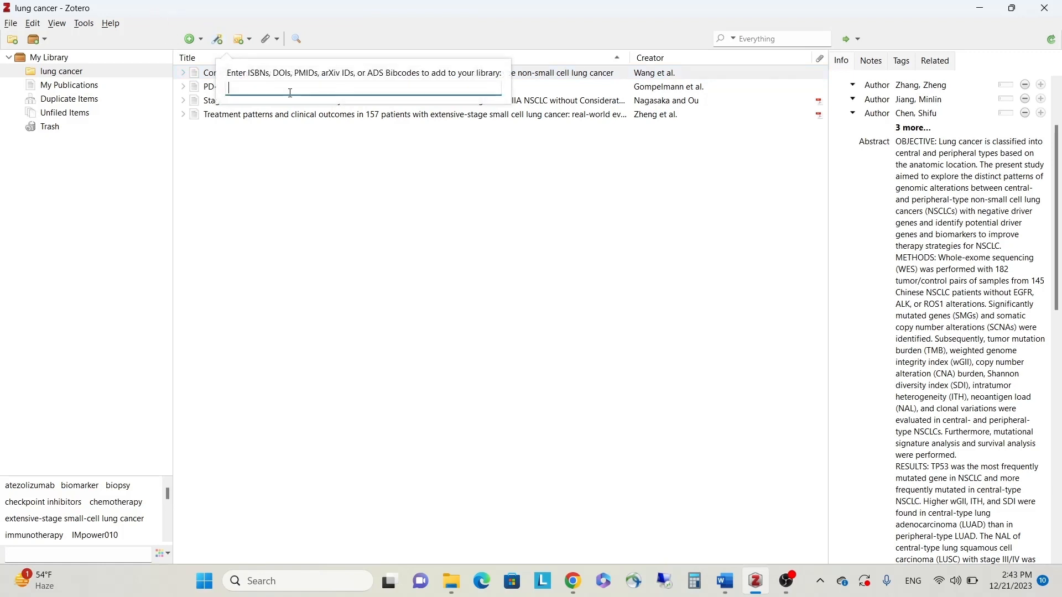
key("ctrl+v")
key("Return")
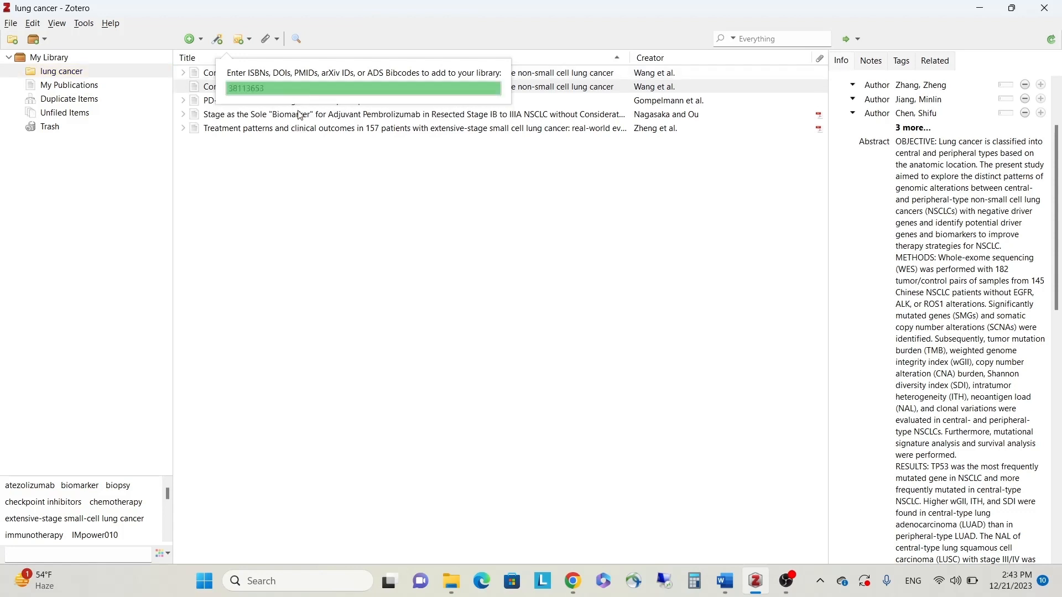
left_click(223, 42)
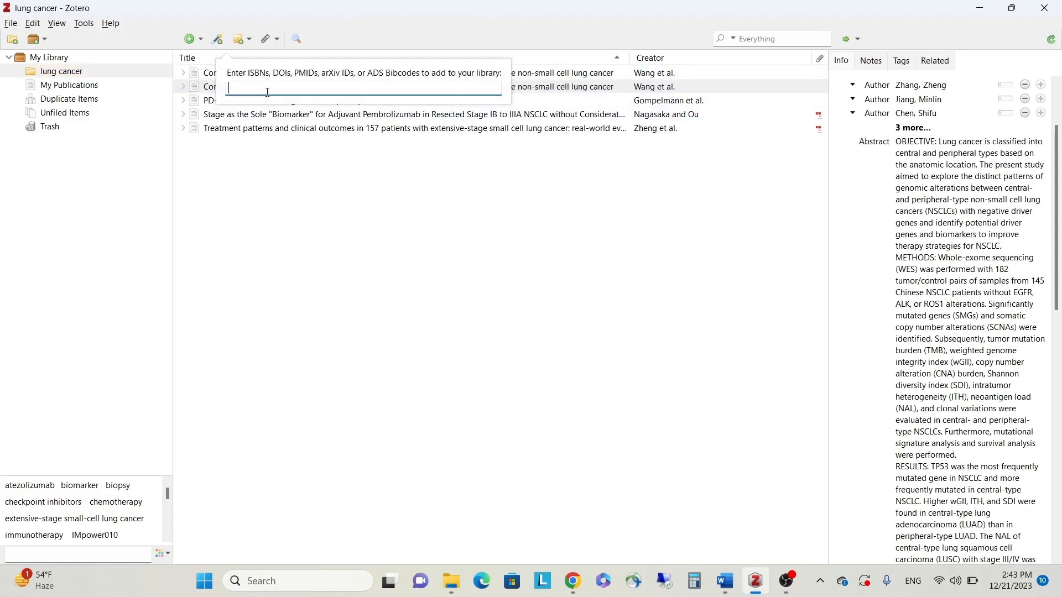
key("ctrl+v")
key("Return")
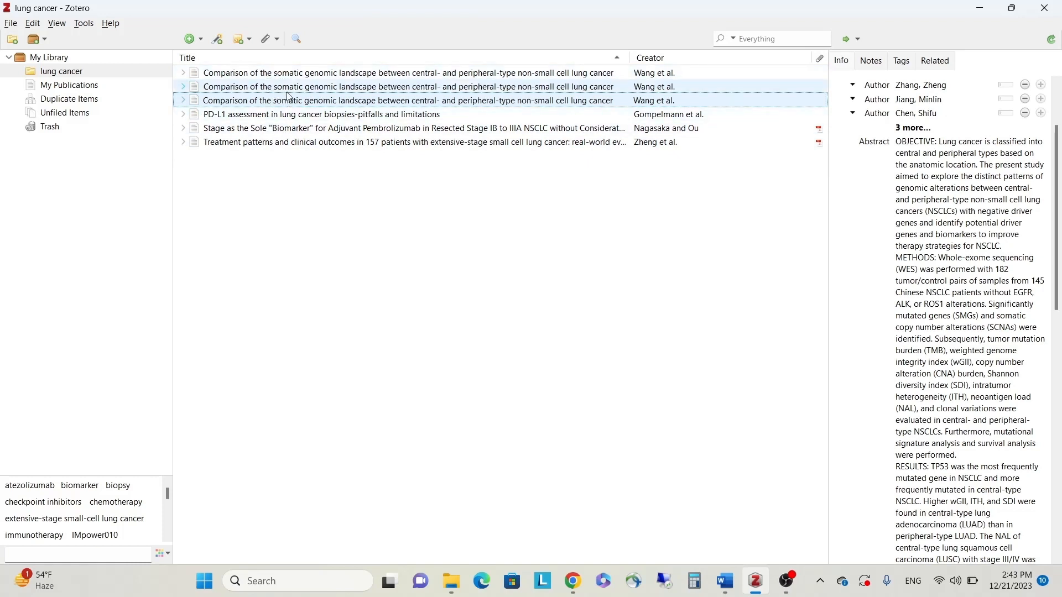
Step: Merge the three duplicate entries of the somatic genomic landscape article and return to the lung cancer collection
left_click(68, 105)
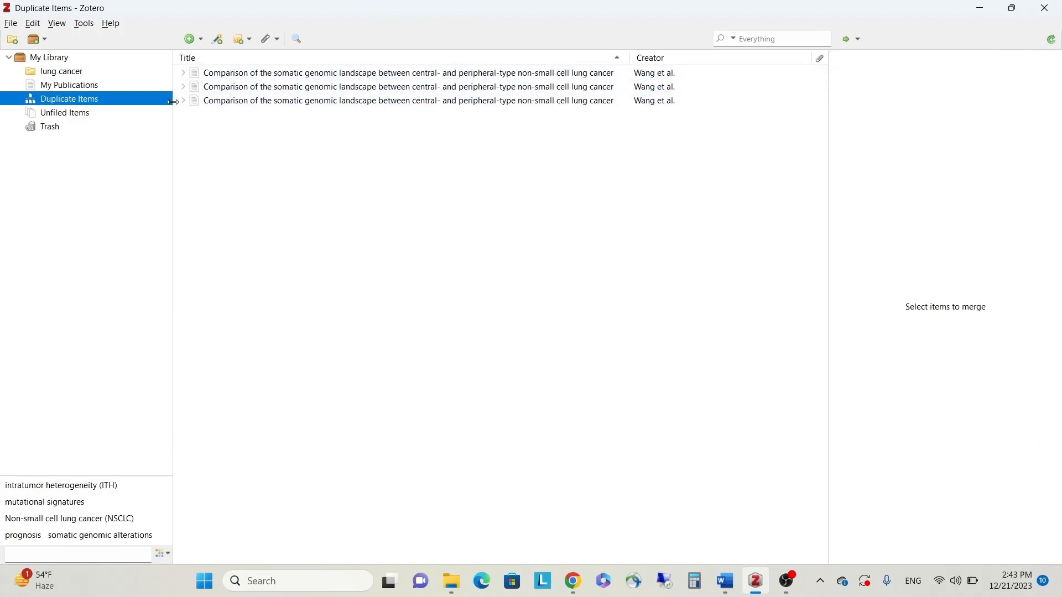
left_click(305, 76)
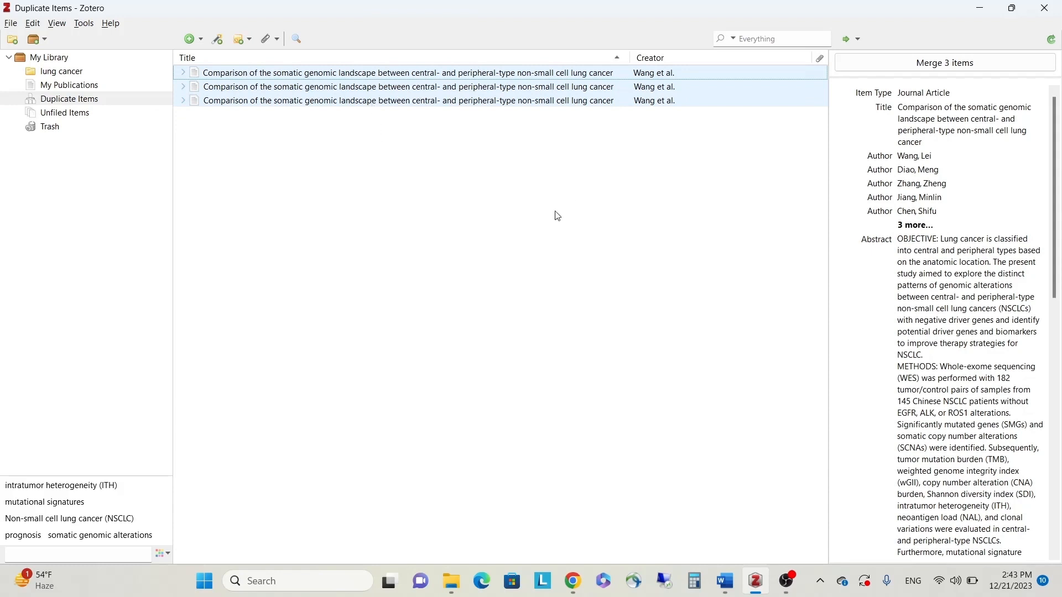
left_click(946, 68)
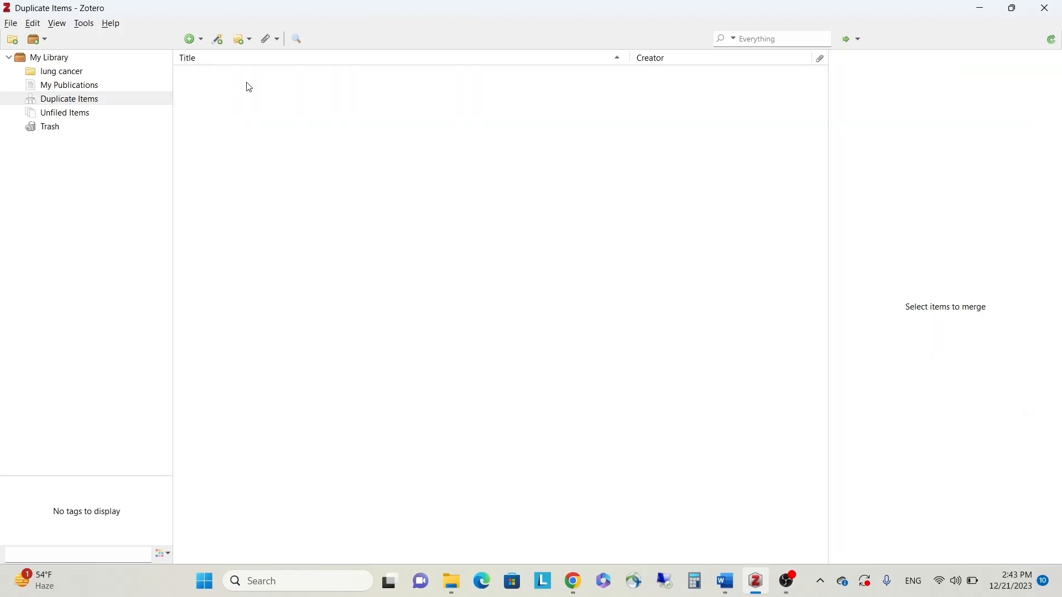
left_click(72, 77)
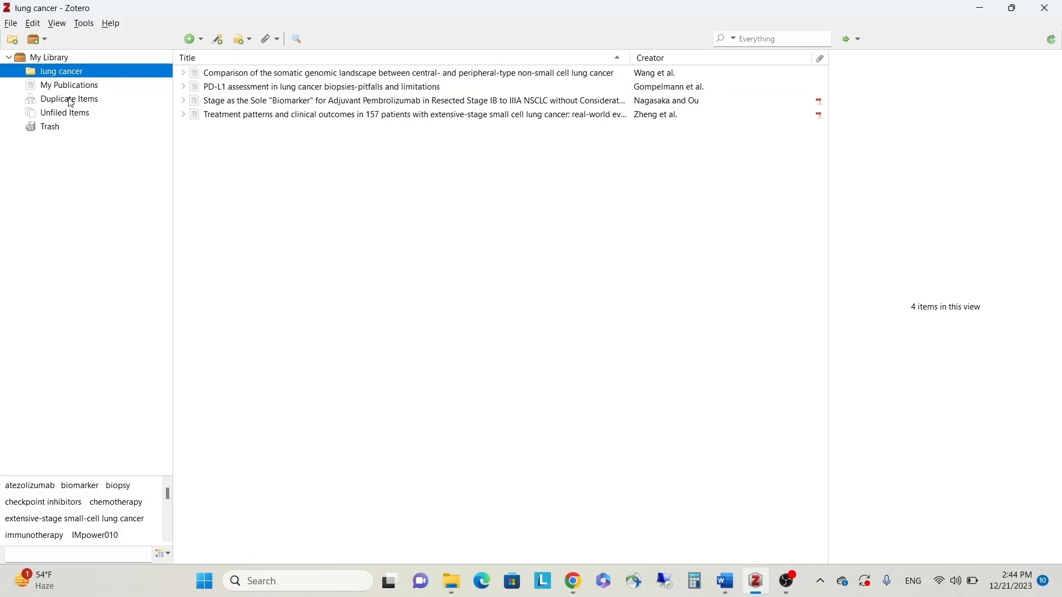
Step: Empty the Zotero trash, permanently removing all its items
left_click(53, 128)
right_click(56, 132)
left_click(83, 138)
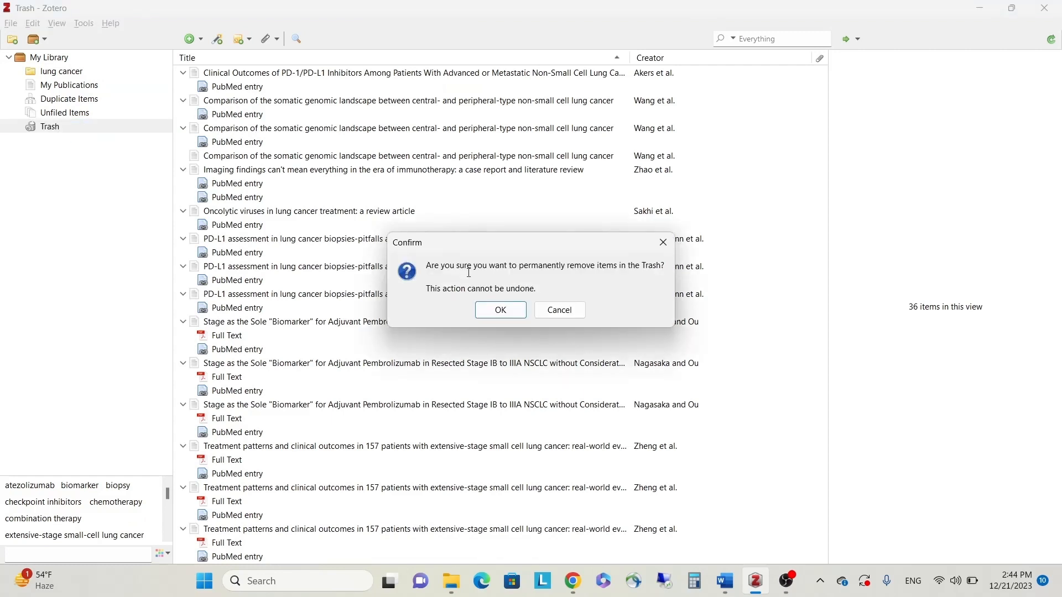
left_click(497, 311)
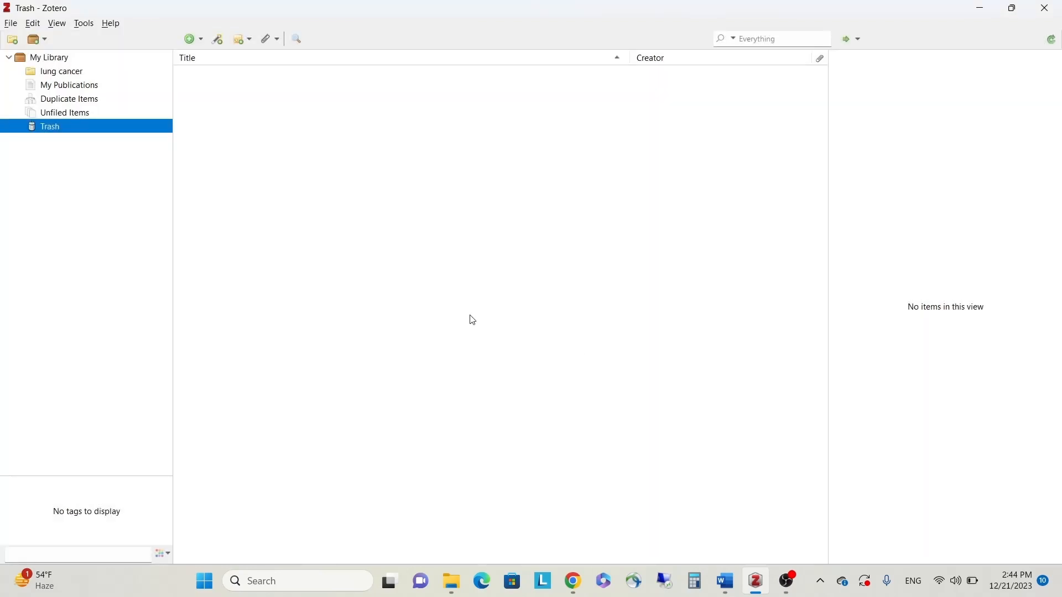
left_click(281, 224)
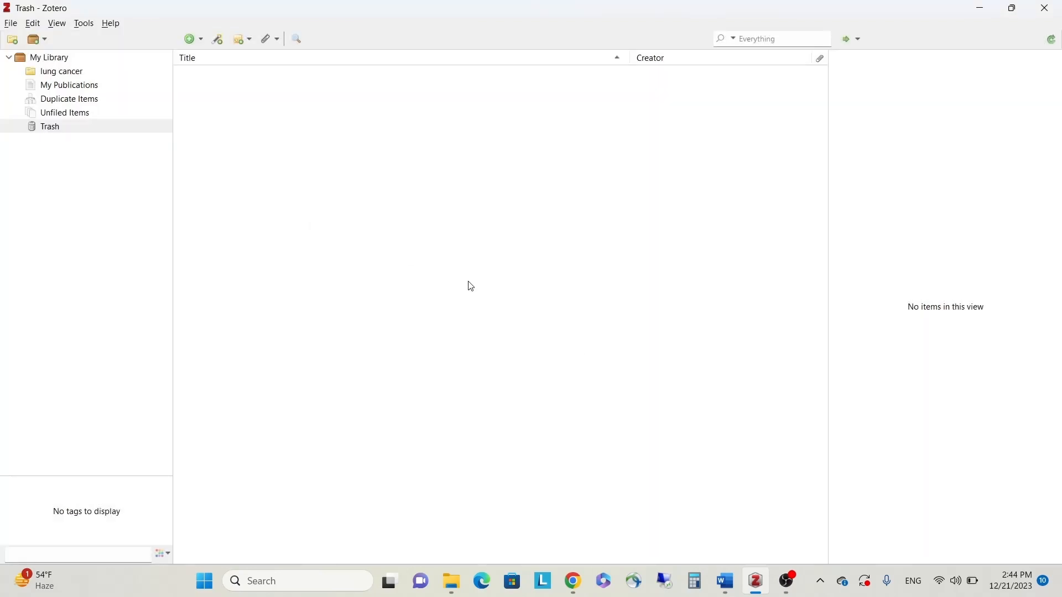
Step: Search the lung cancer collection for "stage" and open the full-text PDF of the "Stage as the Sole 'Biomarker'" article
left_click(66, 73)
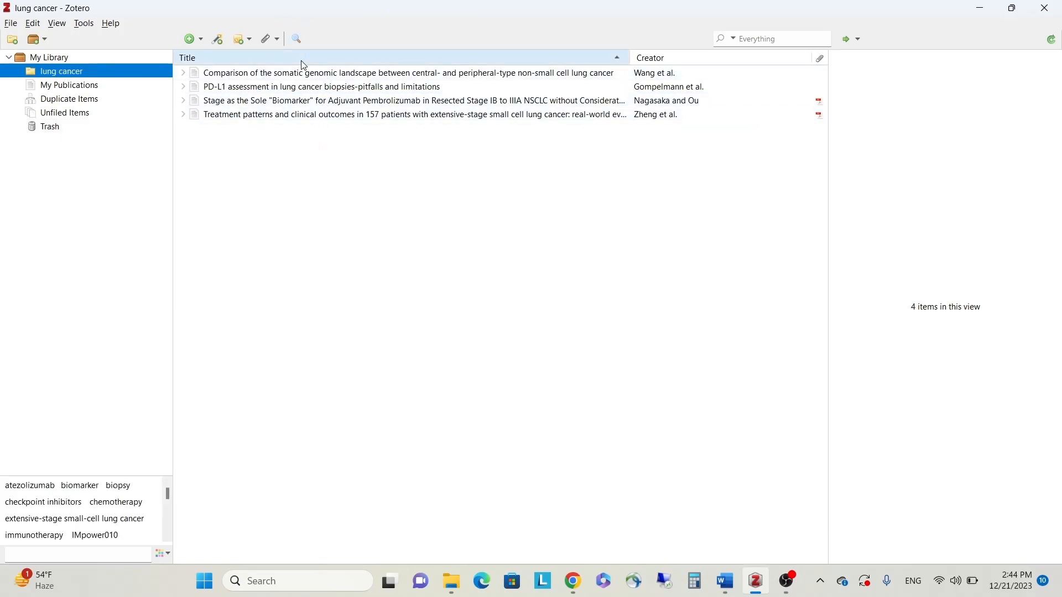
left_click(773, 40)
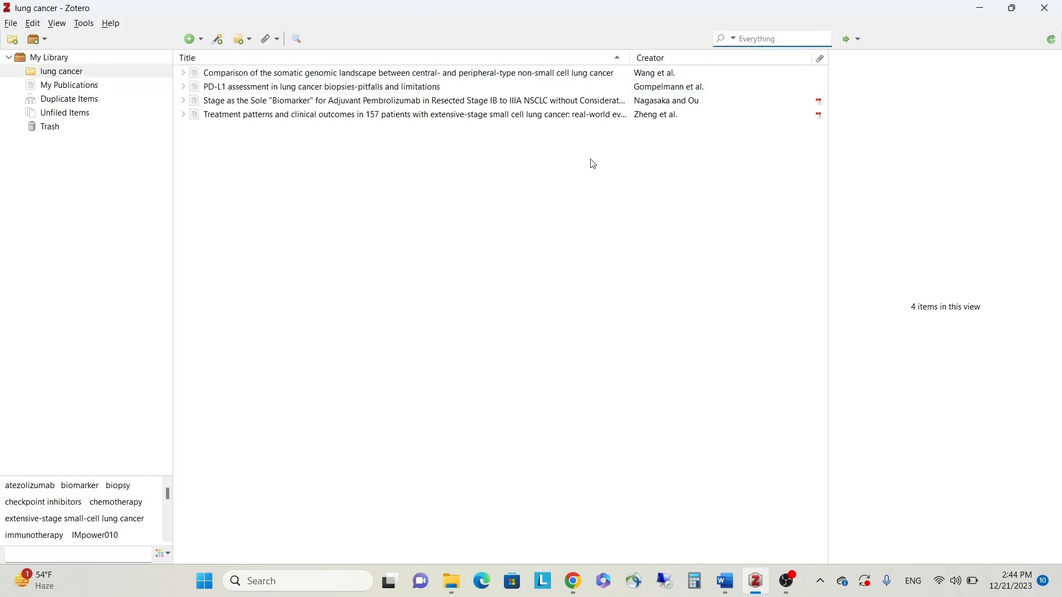
type("stage")
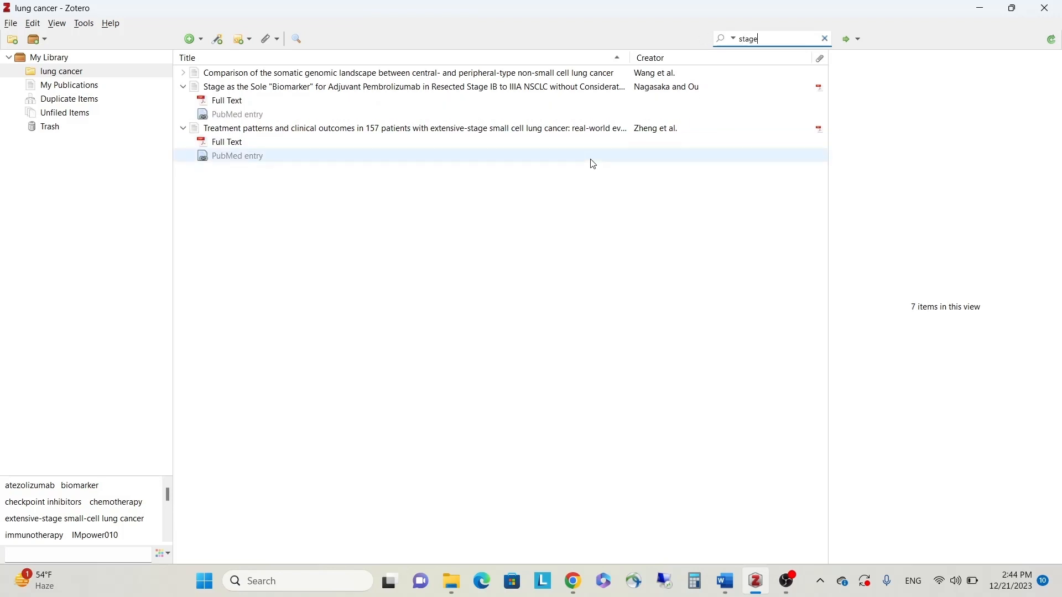
double_click(227, 101)
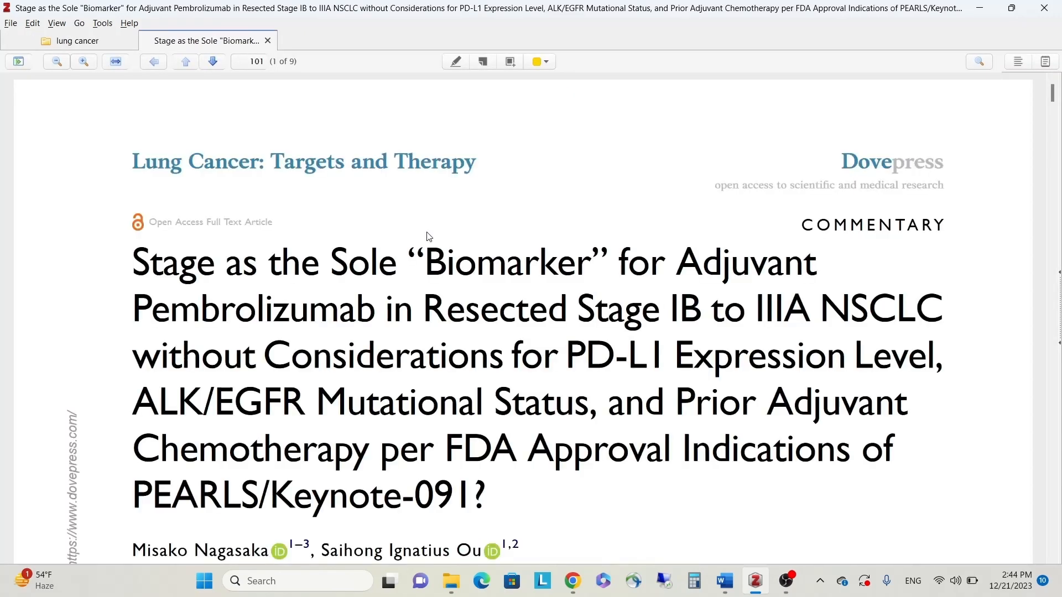
Step: Search the open article's PDF for "stage" and look over the highlighted matches on its first page
left_click(974, 61)
type("stage")
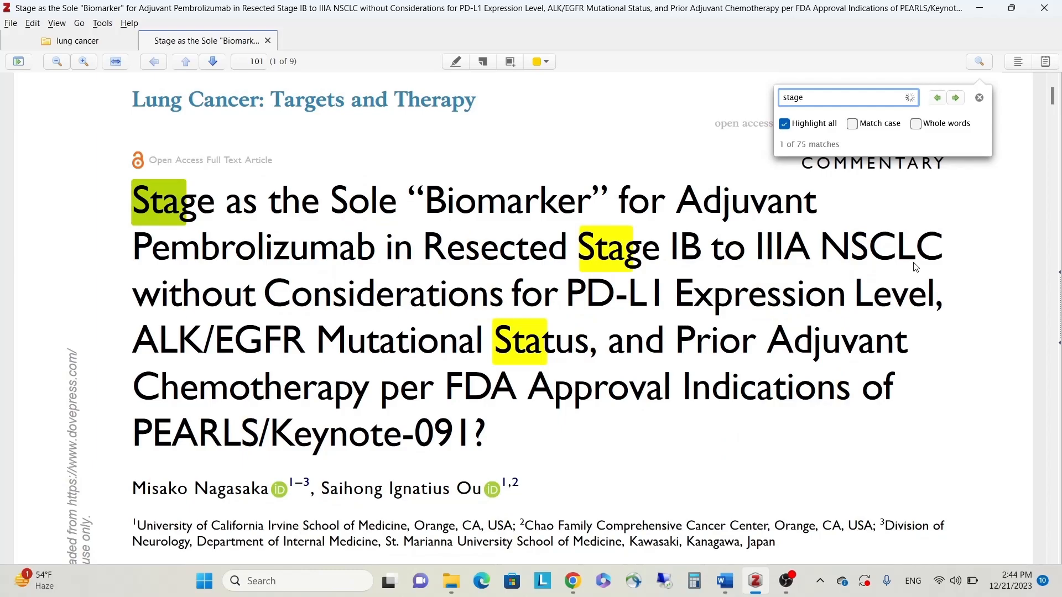
scroll(585, 161, "down", 20)
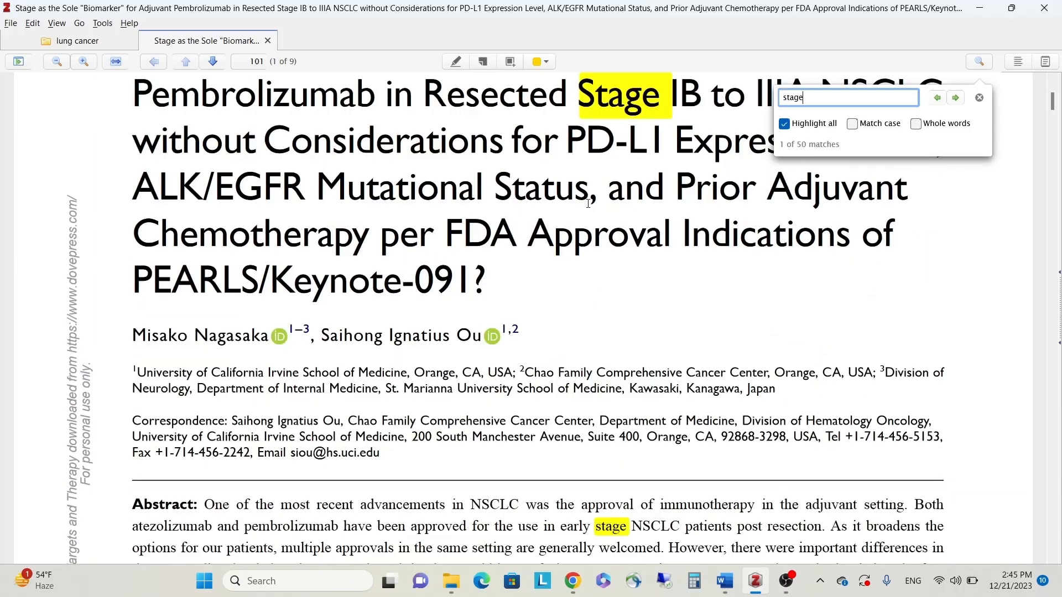
scroll(613, 344, "up", 20)
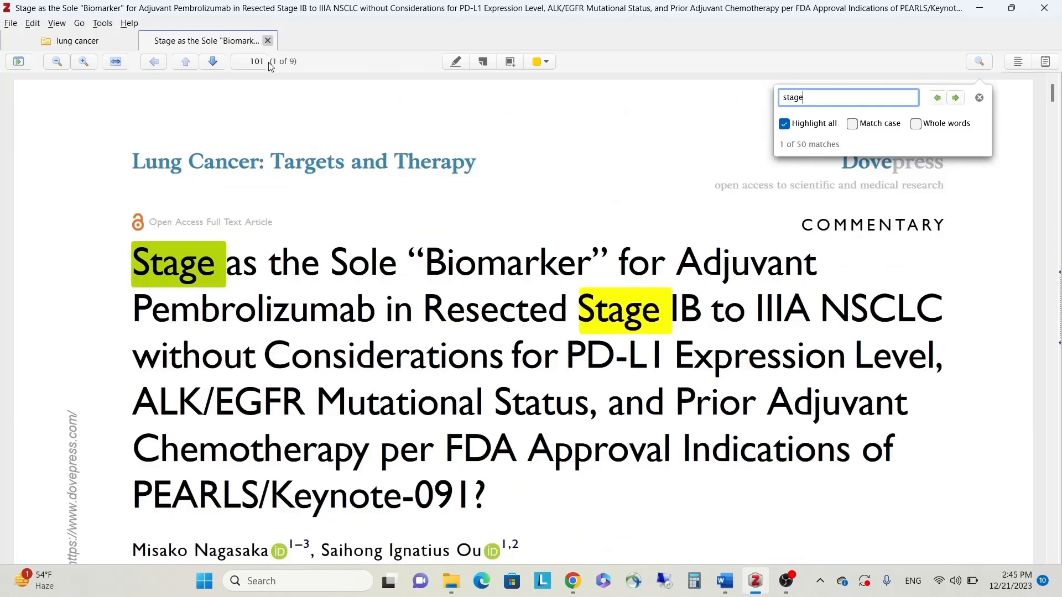
Step: Close the article's PDF and clear the "stage" search from the lung cancer collection
left_click(267, 40)
double_click(755, 40)
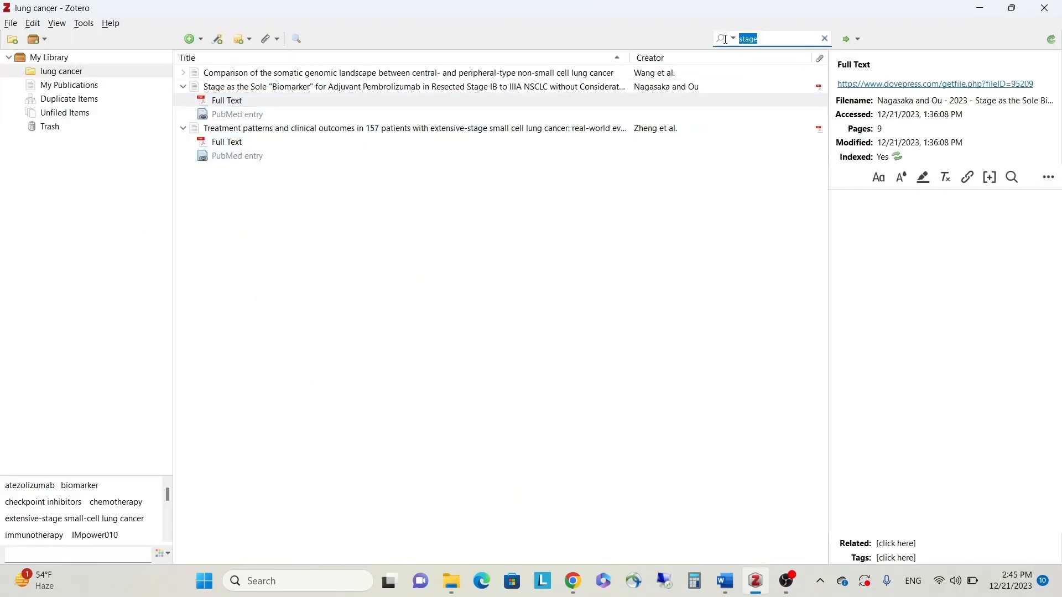
key("BackSpace")
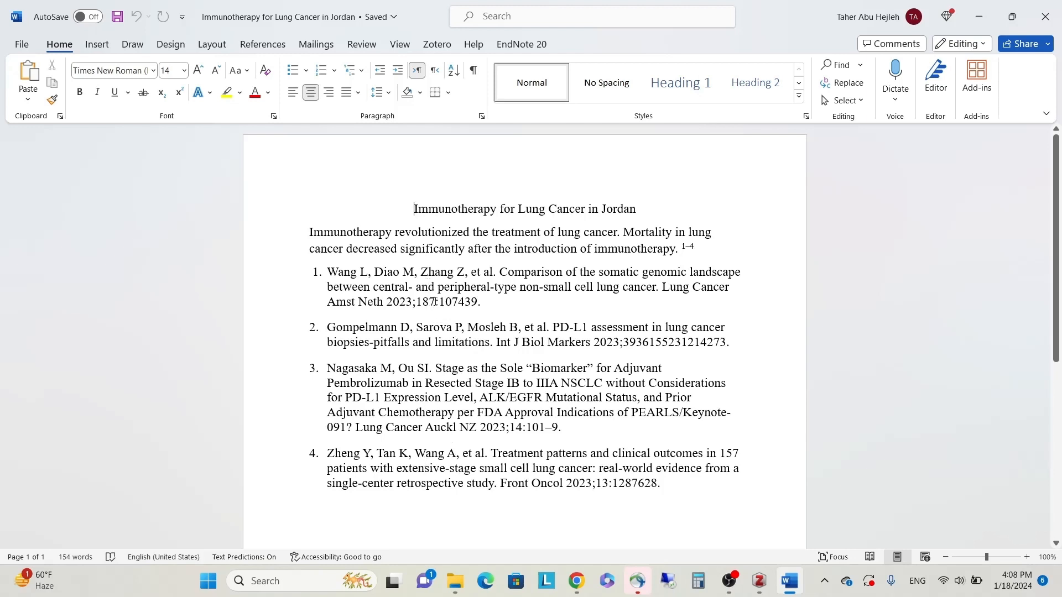
Step: Switch to Chrome and open the list of third-party plugins from Zotero's download page
left_click(761, 584)
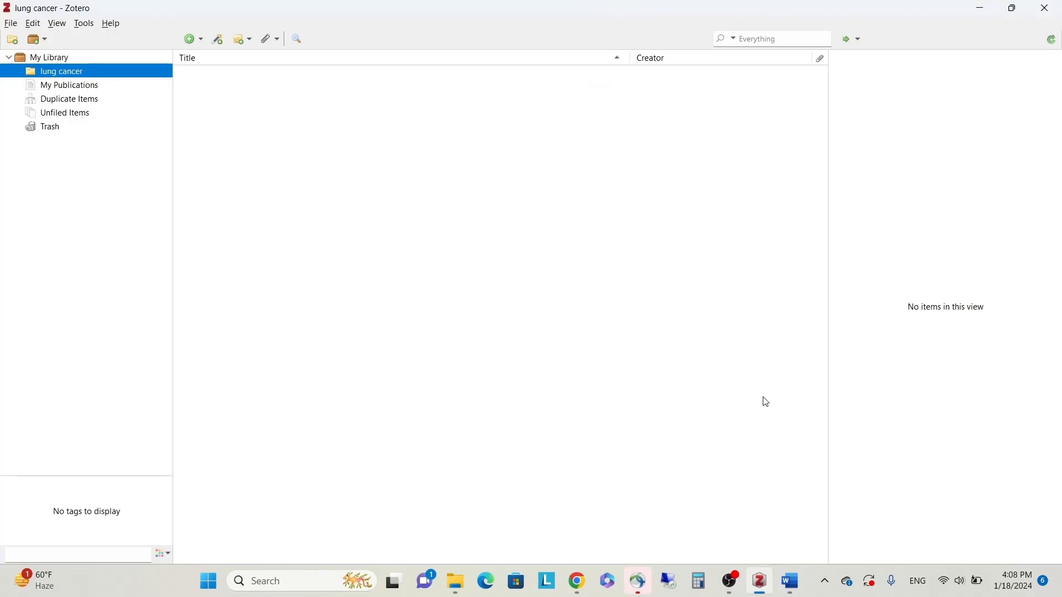
left_click(791, 582)
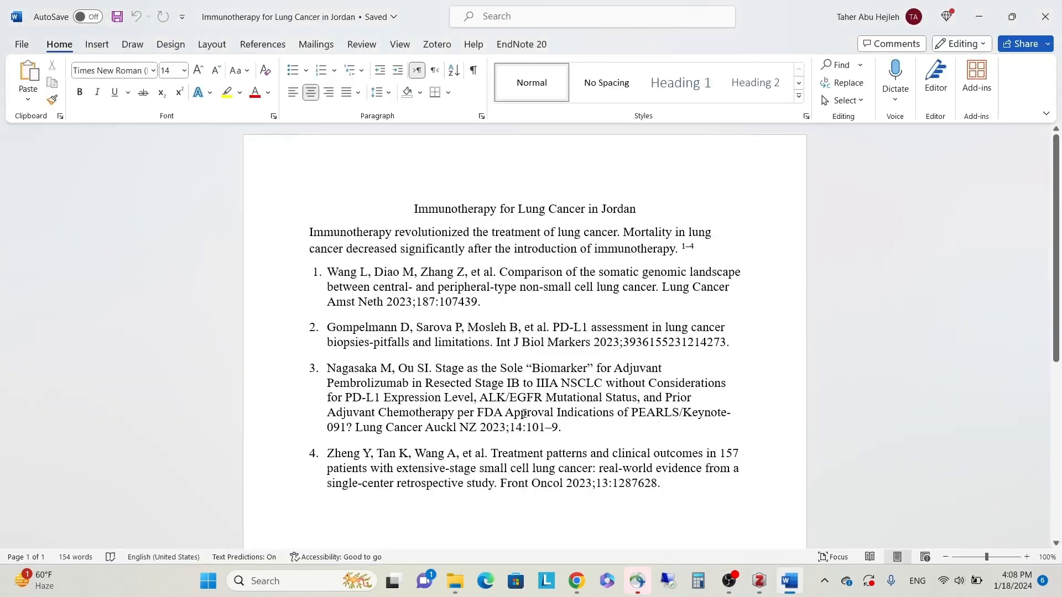
left_click(577, 581)
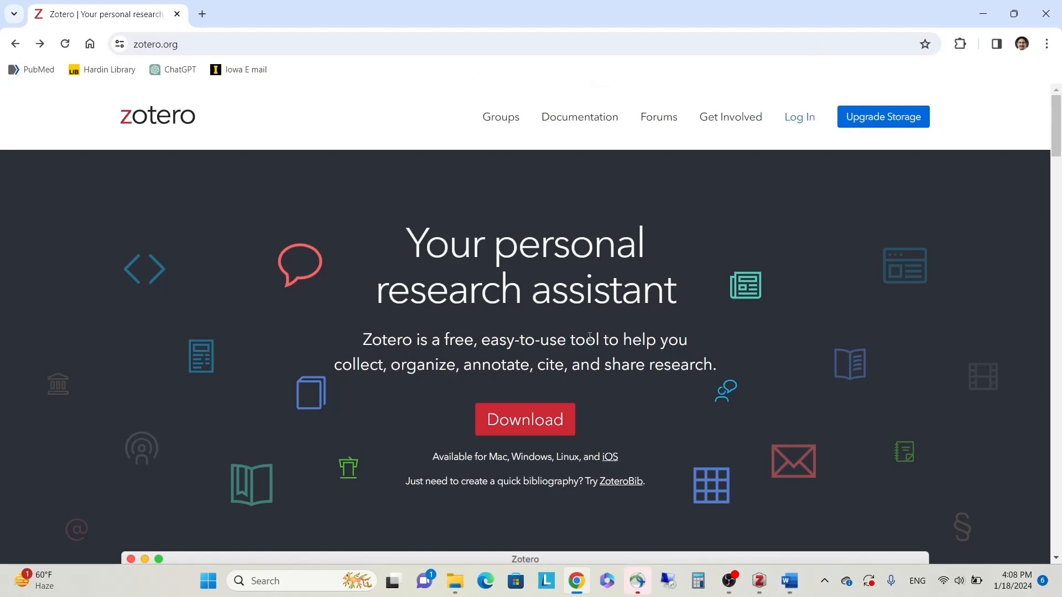
scroll(570, 331, "down", 2)
left_click(525, 281)
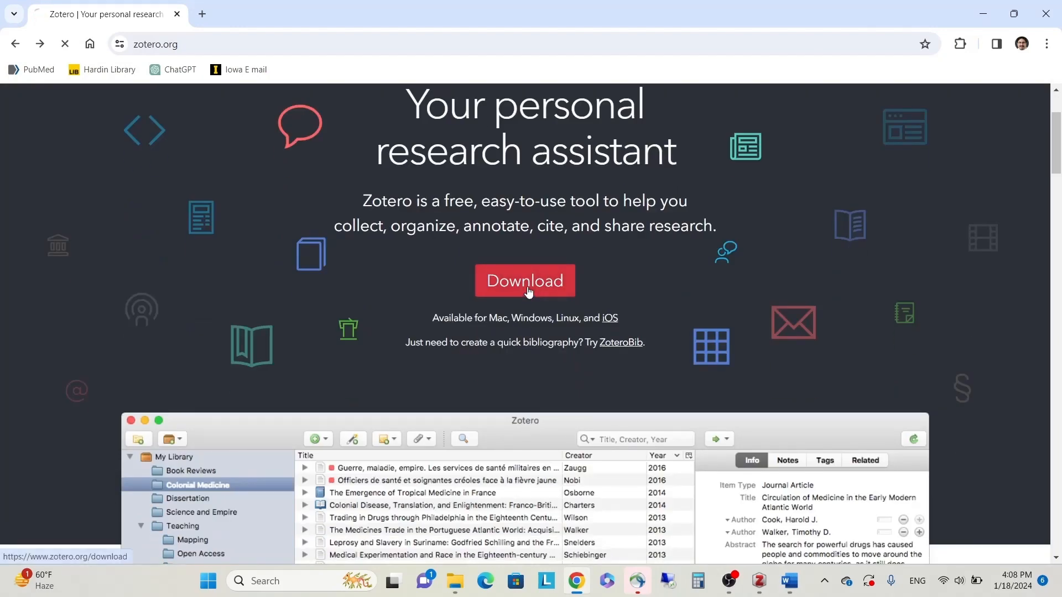
scroll(539, 420, "down", 7)
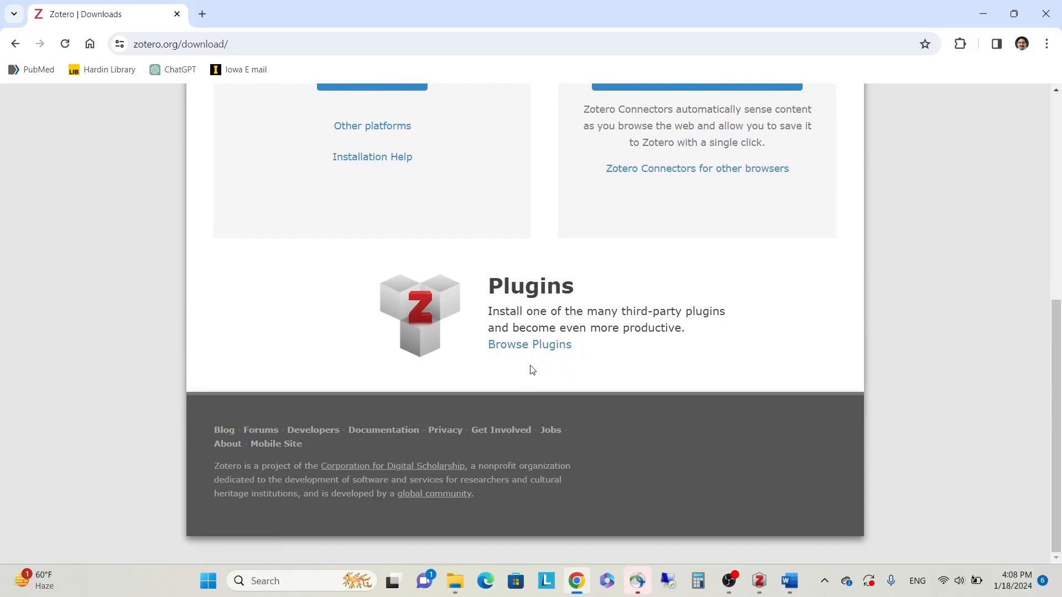
left_click(531, 347)
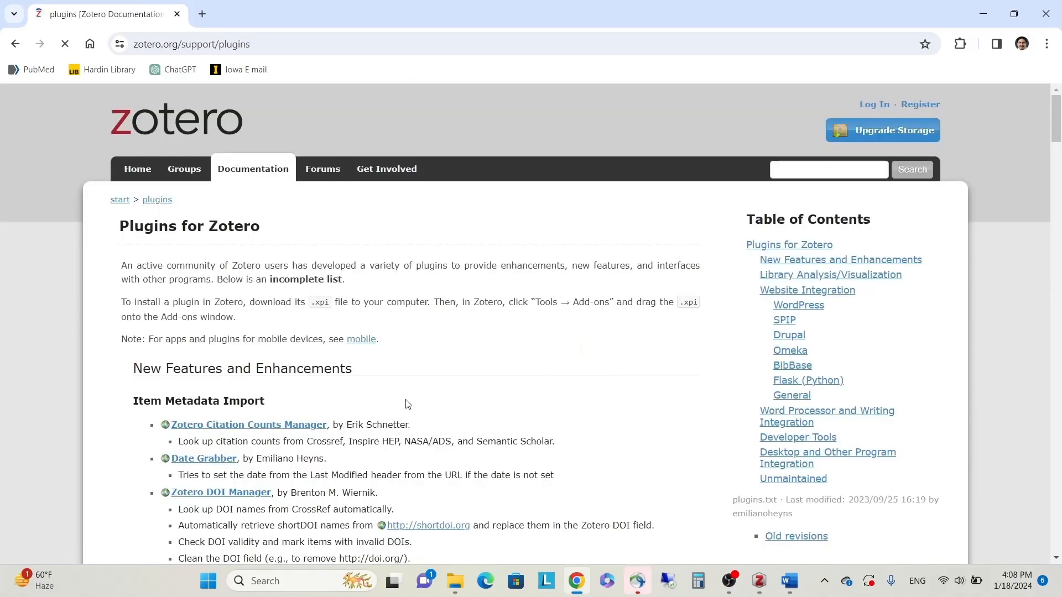
Step: Open the Reference Extractor page from the Word and LibreOffice section of the plugin list
scroll(407, 401, "down", 15)
scroll(408, 405, "down", 12)
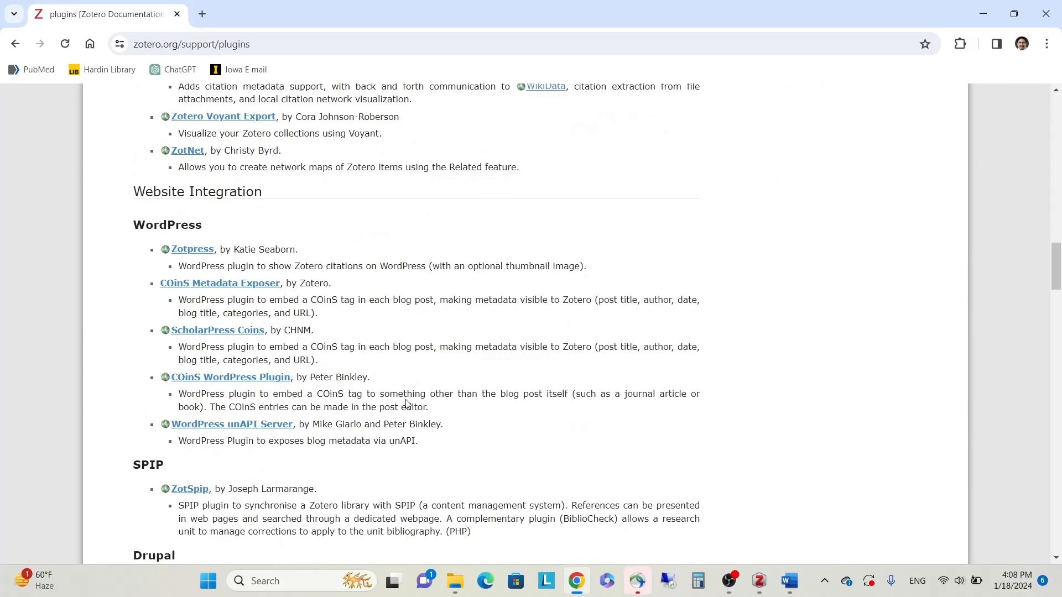
scroll(407, 404, "down", 7)
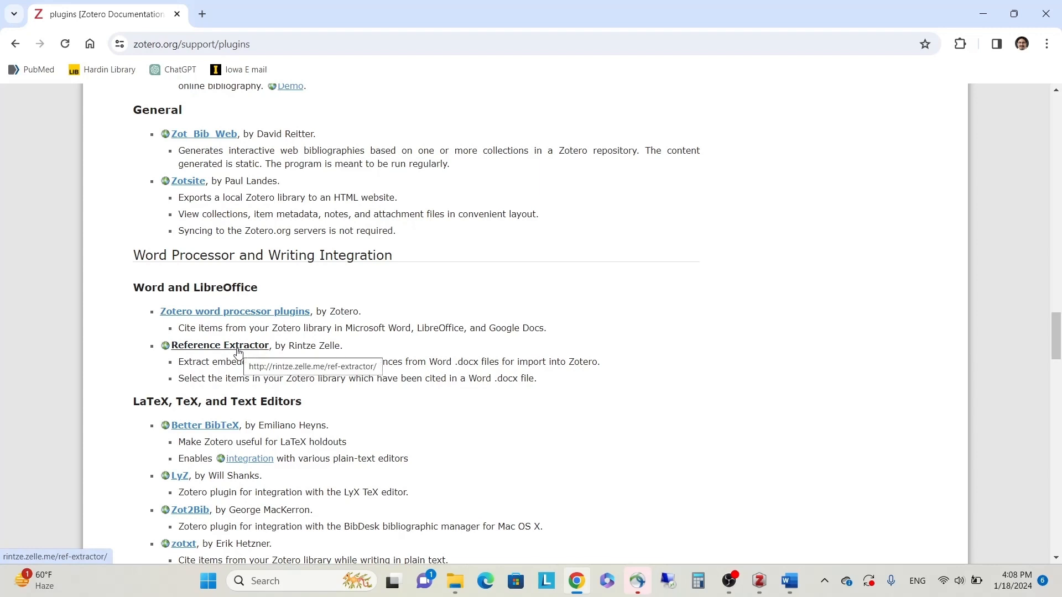
left_click(238, 350)
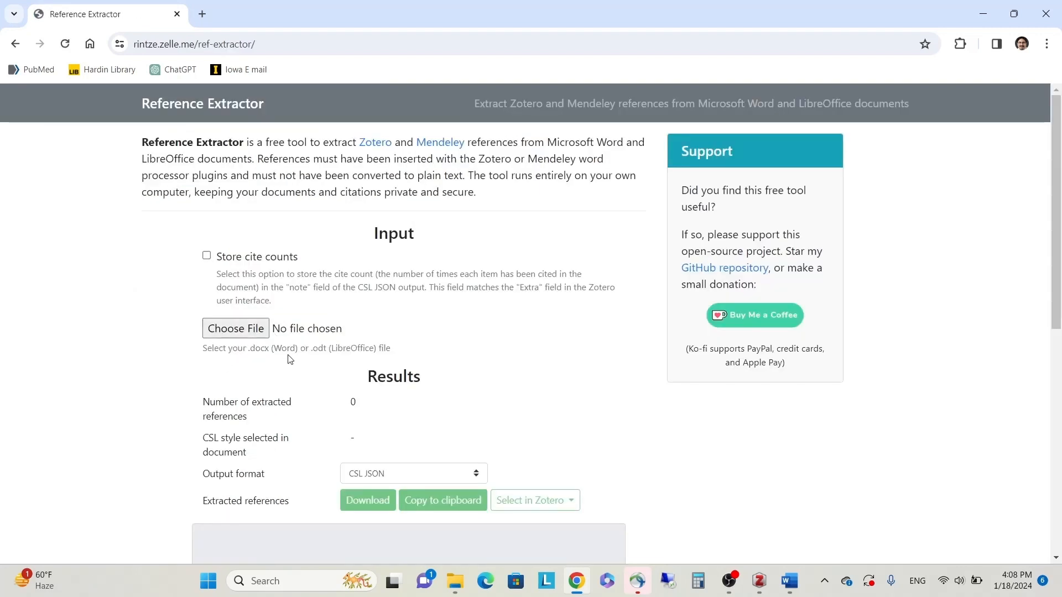
Step: Load "Immunotherapy for Lung Cancer in Jordan.docx" into Reference Extractor and download the extracted references in CSL JSON format
left_click(235, 335)
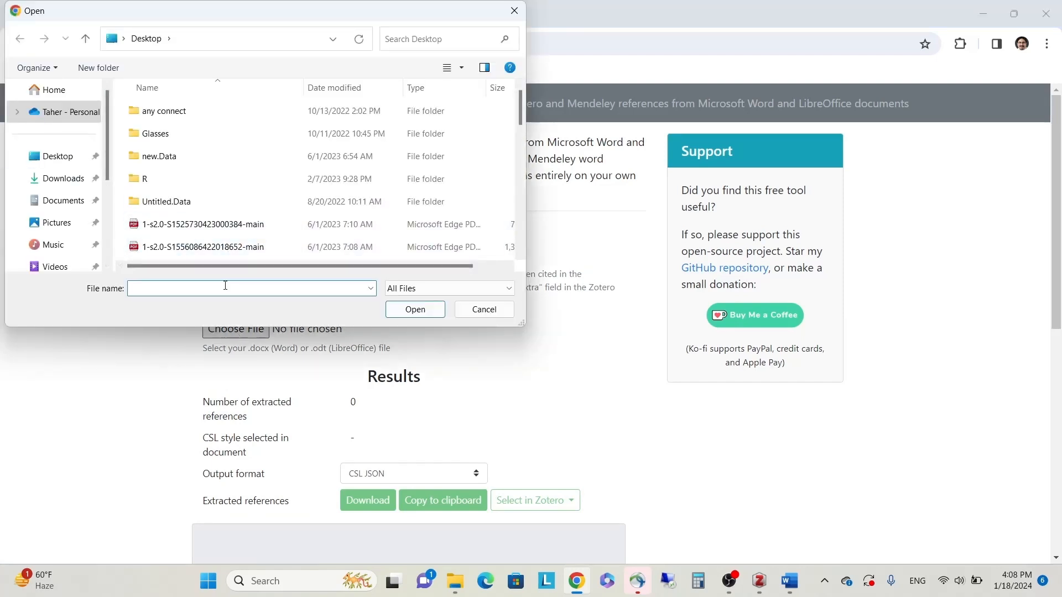
type("imm")
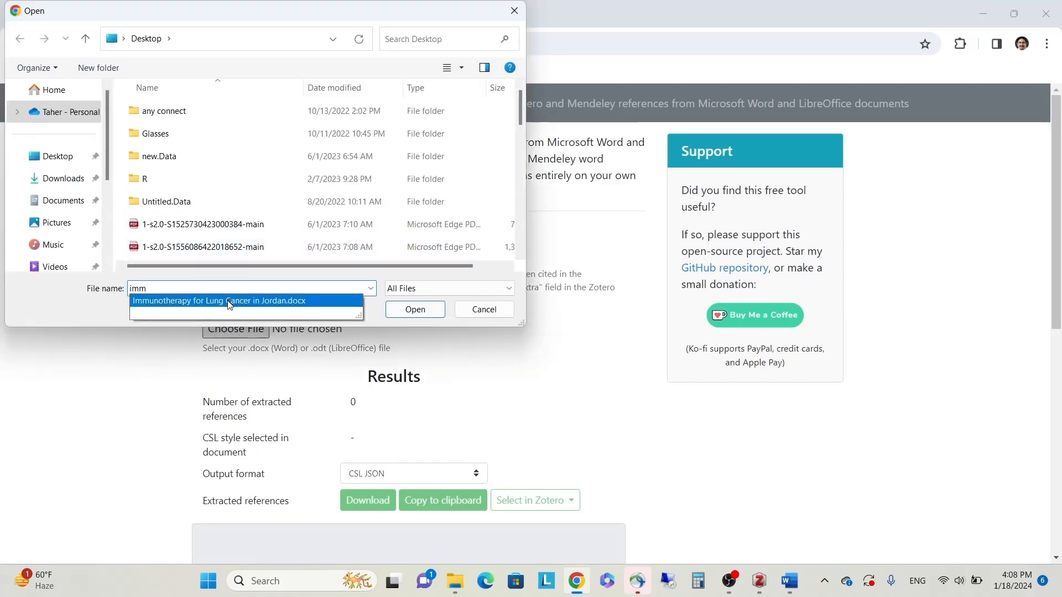
left_click(230, 302)
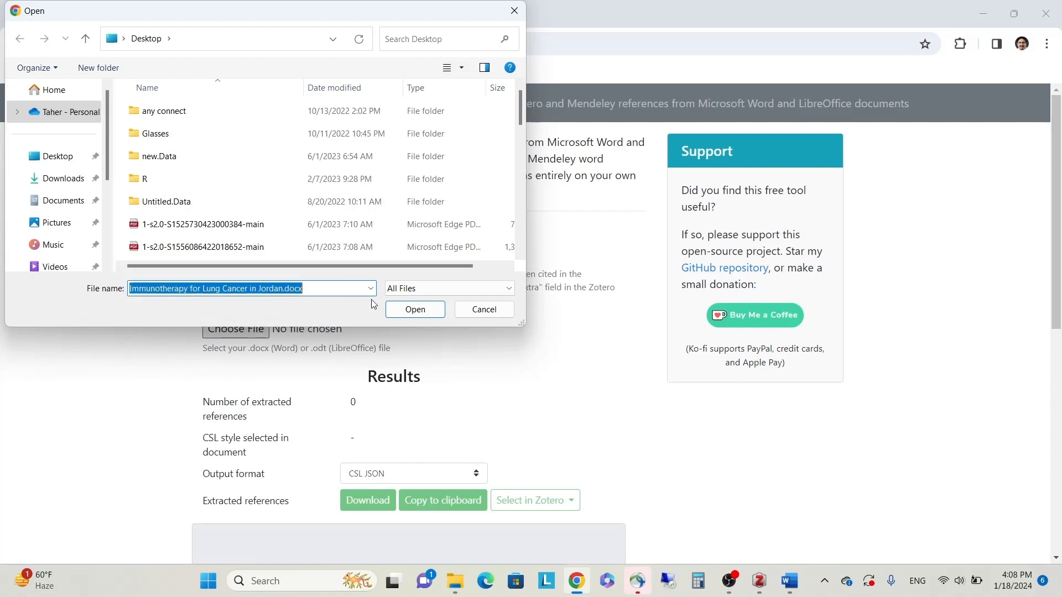
left_click(414, 310)
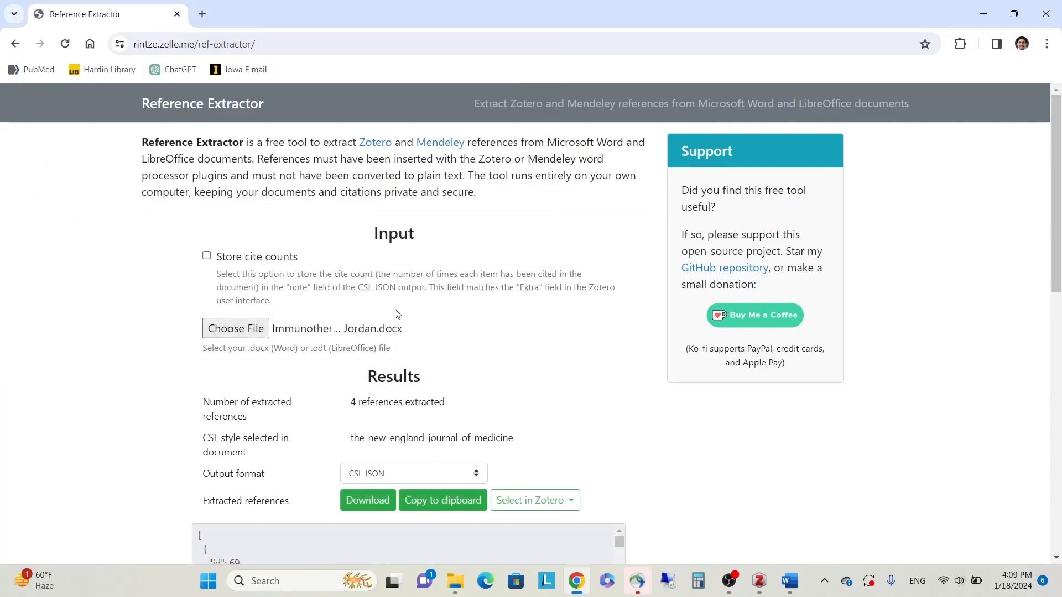
scroll(477, 352, "down", 2)
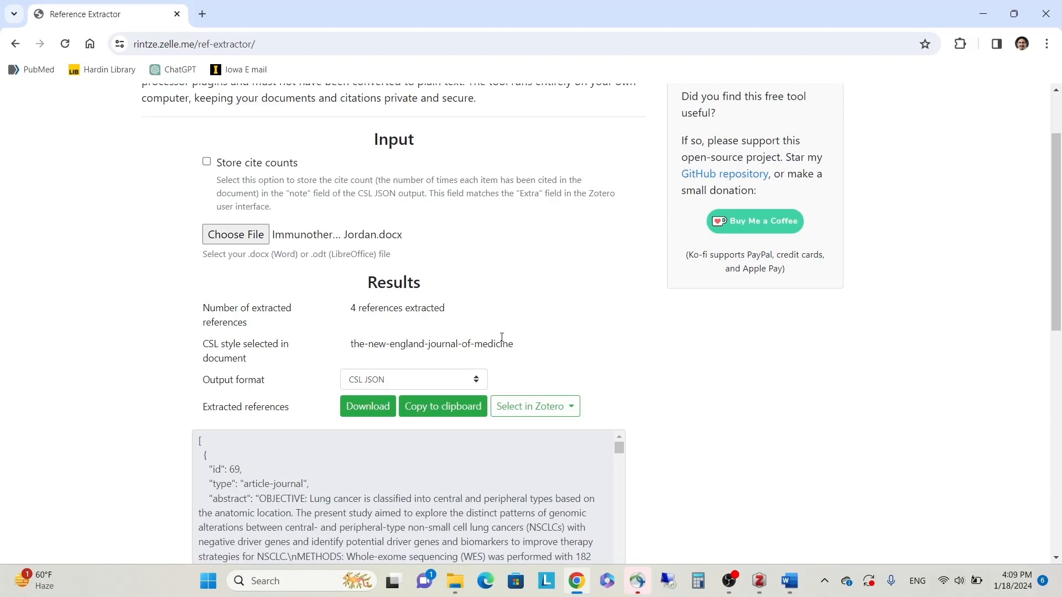
left_click(374, 400)
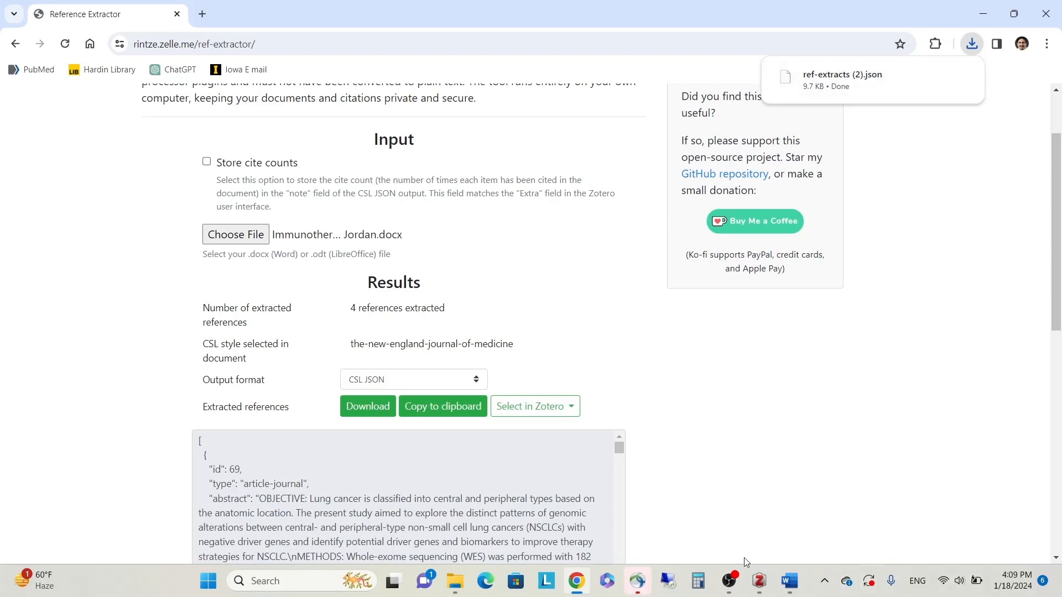
Step: In Zotero, import "ref-extracts (2).json" from Downloads into a new collection, copying files to the Zotero storage folder
left_click(760, 582)
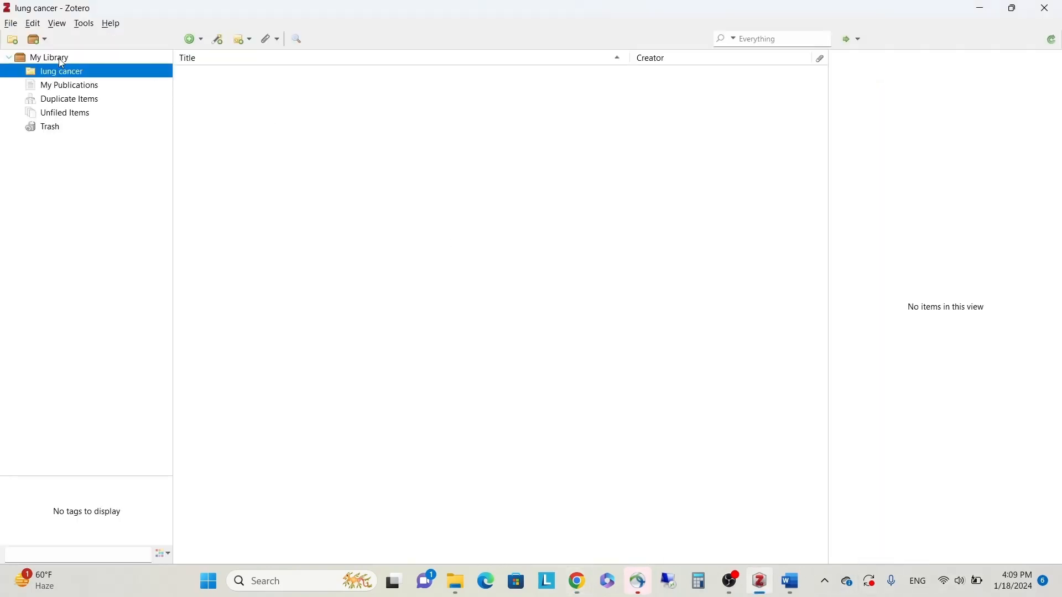
left_click(12, 25)
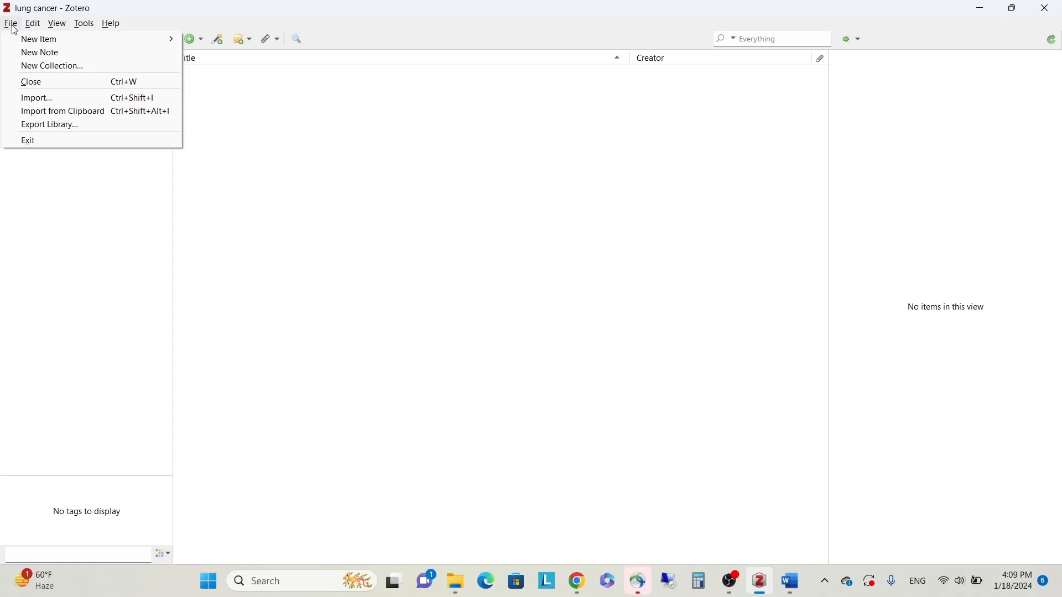
left_click(58, 102)
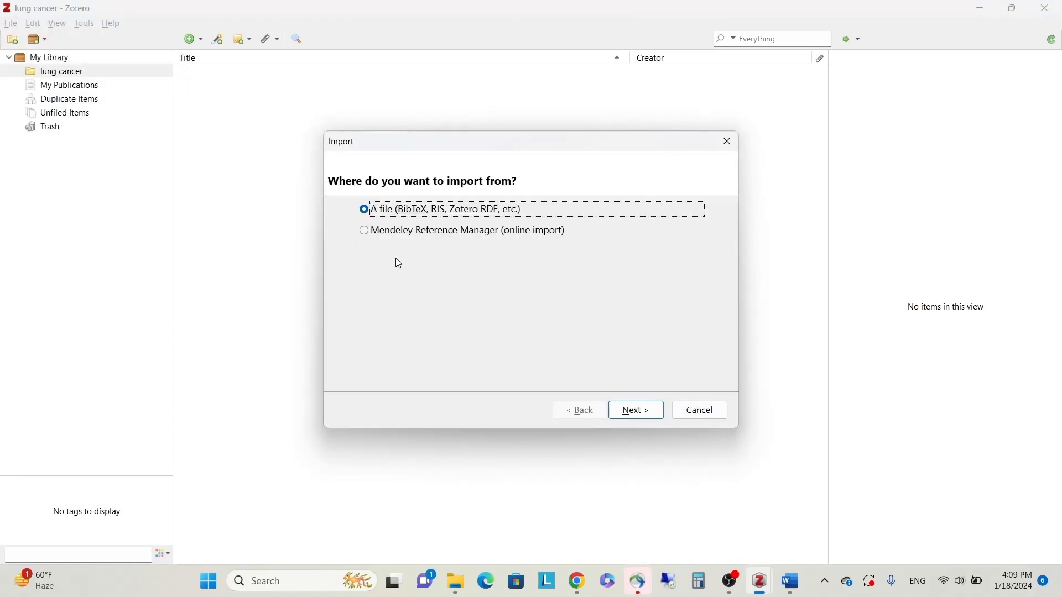
left_click(647, 412)
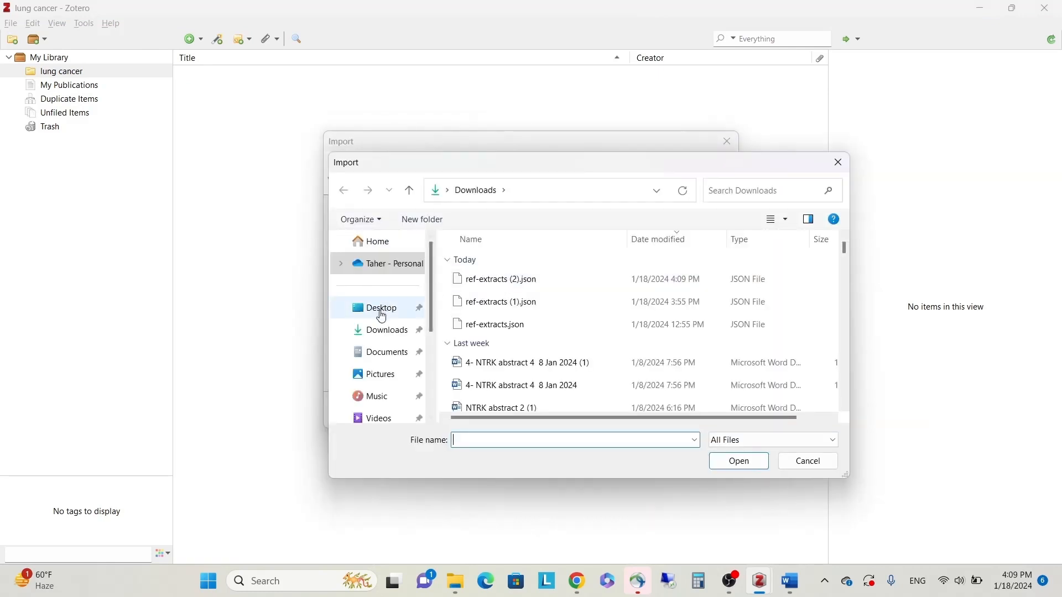
left_click(382, 331)
left_click(500, 283)
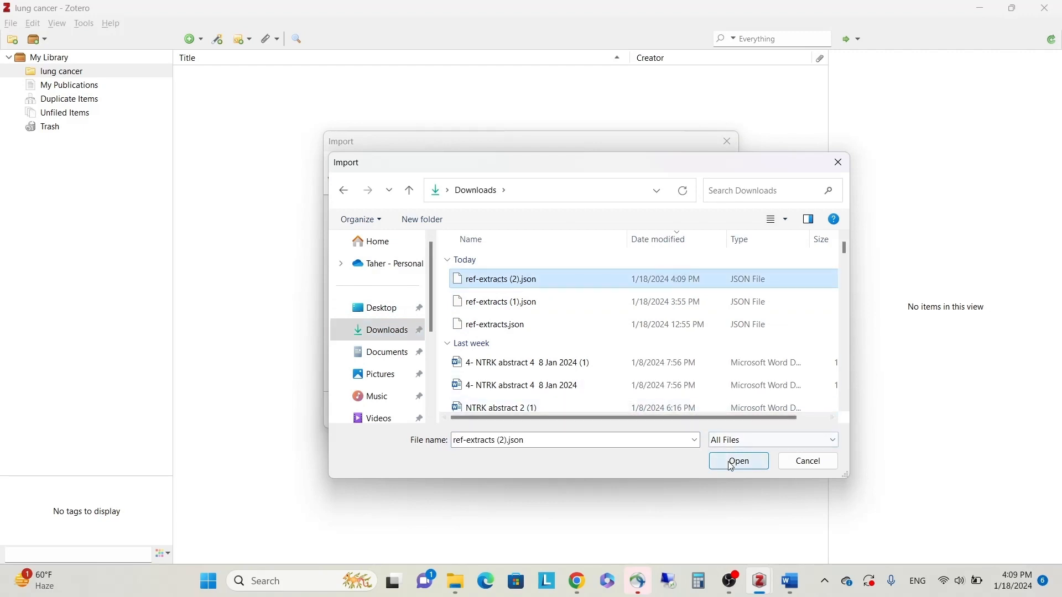
left_click(734, 465)
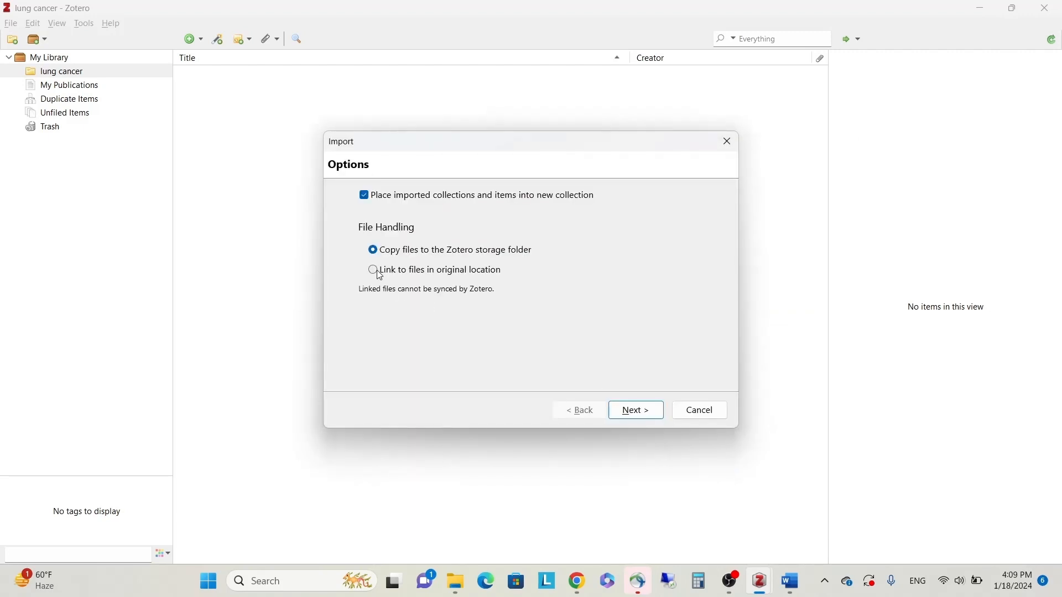
left_click(636, 410)
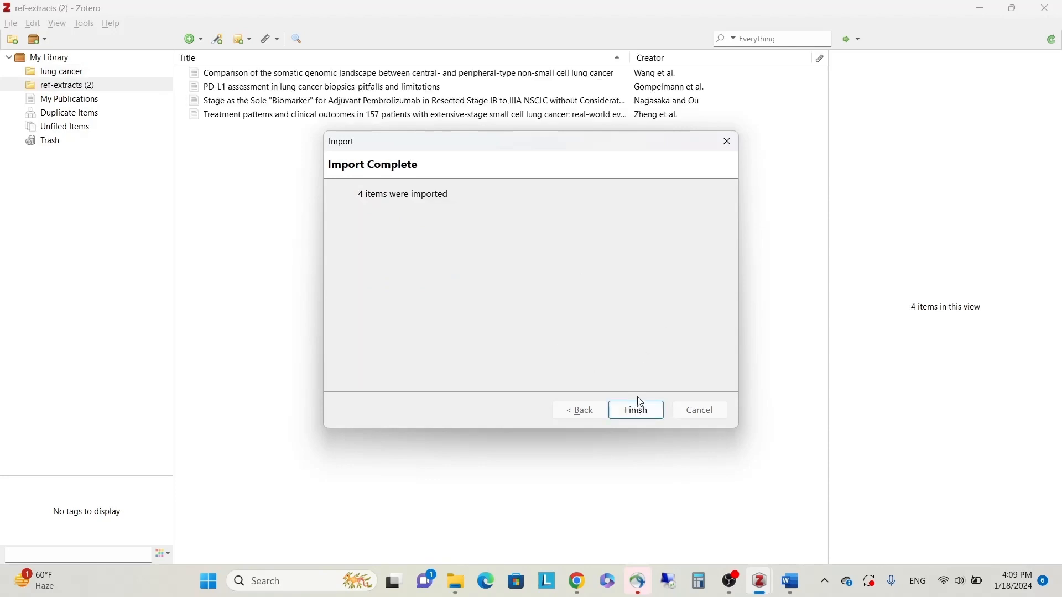
left_click(635, 410)
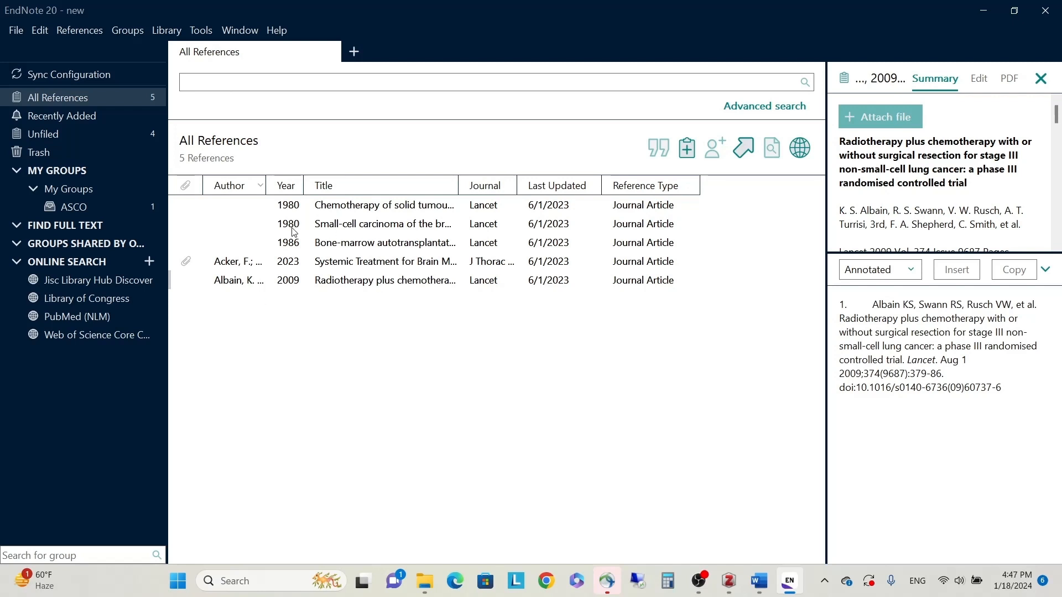
Step: Export all references in the EndNote library to the Desktop as an XML file named "lung cancer endnote", keeping the AMA 11th output style
left_click(337, 212)
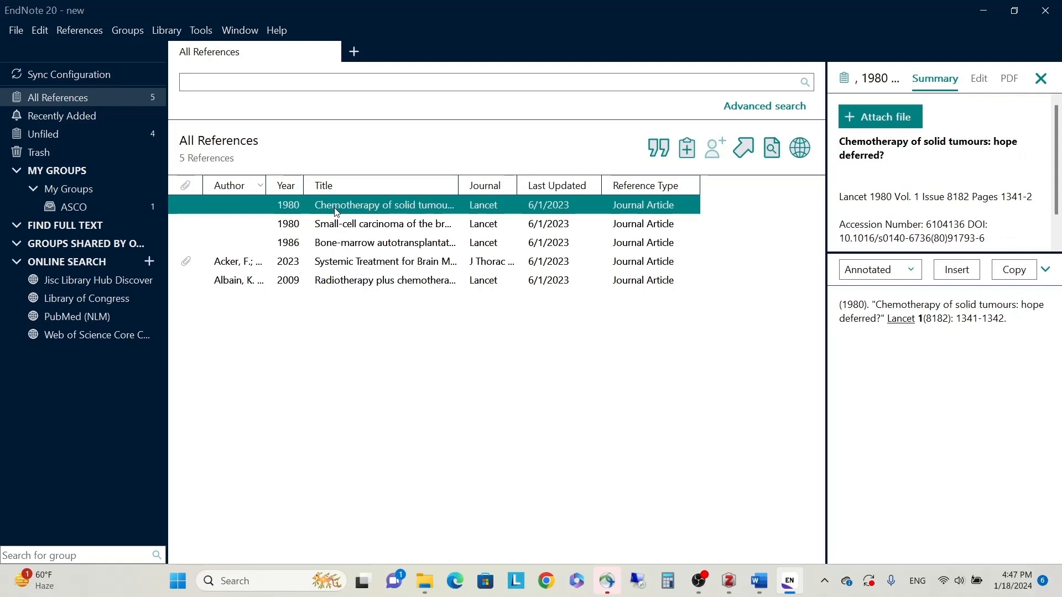
key("shift+Down")
key("shift+Down")
key("shift+Down")
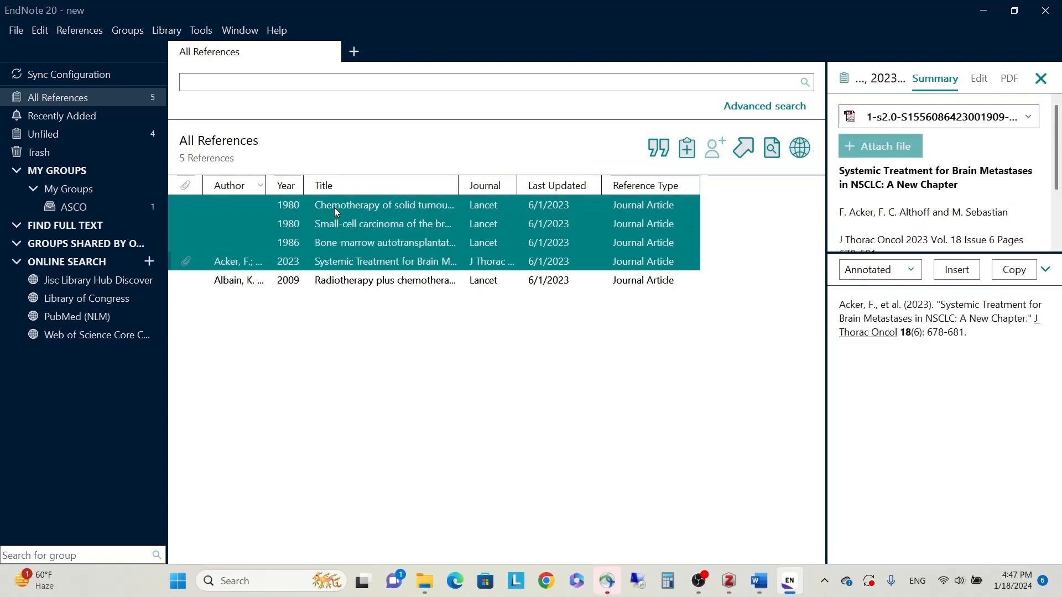
key("shift+Down")
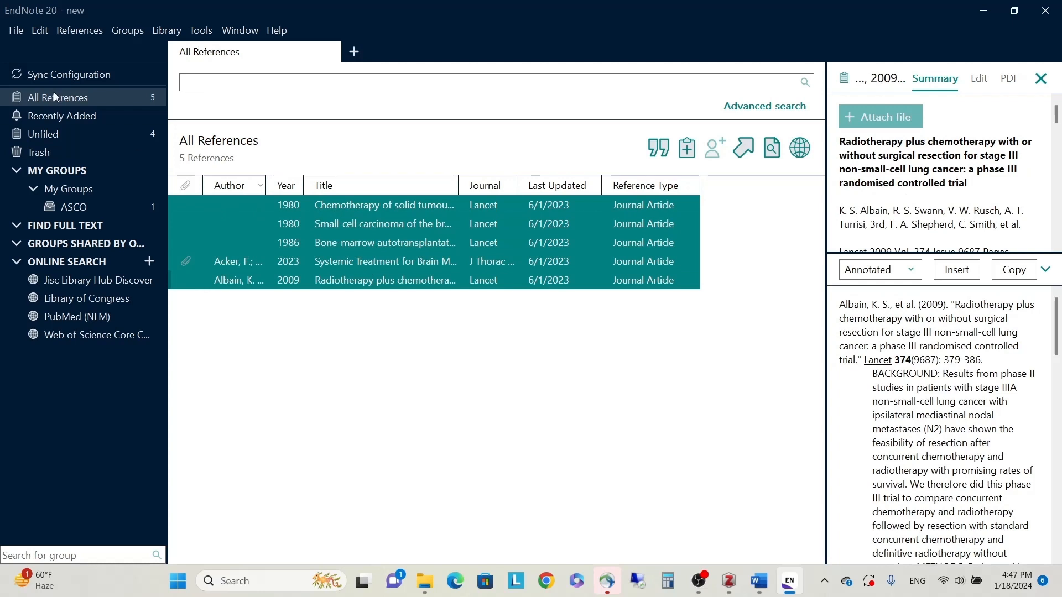
left_click(17, 33)
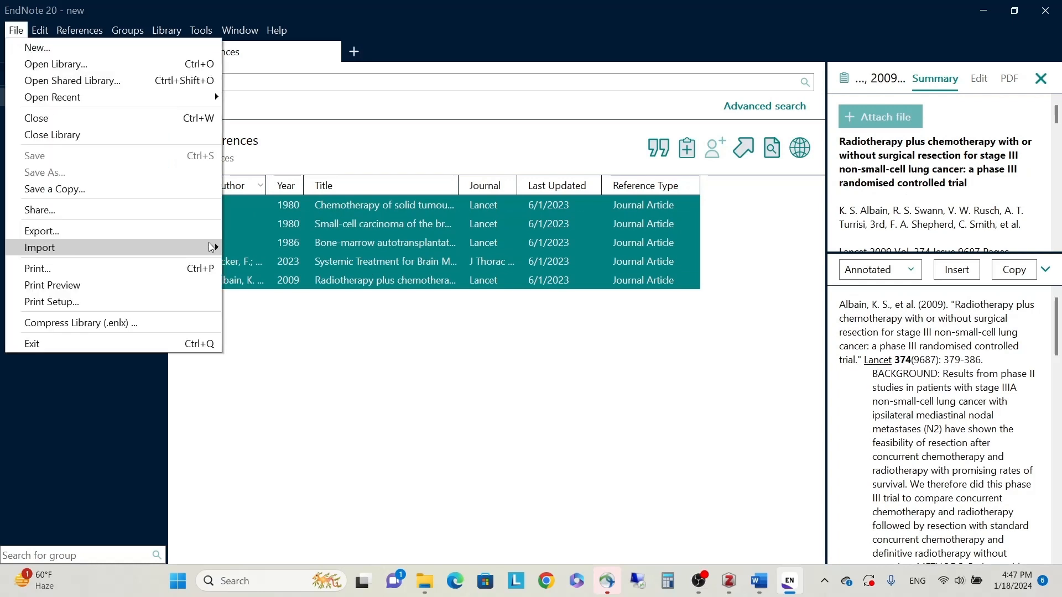
left_click(184, 232)
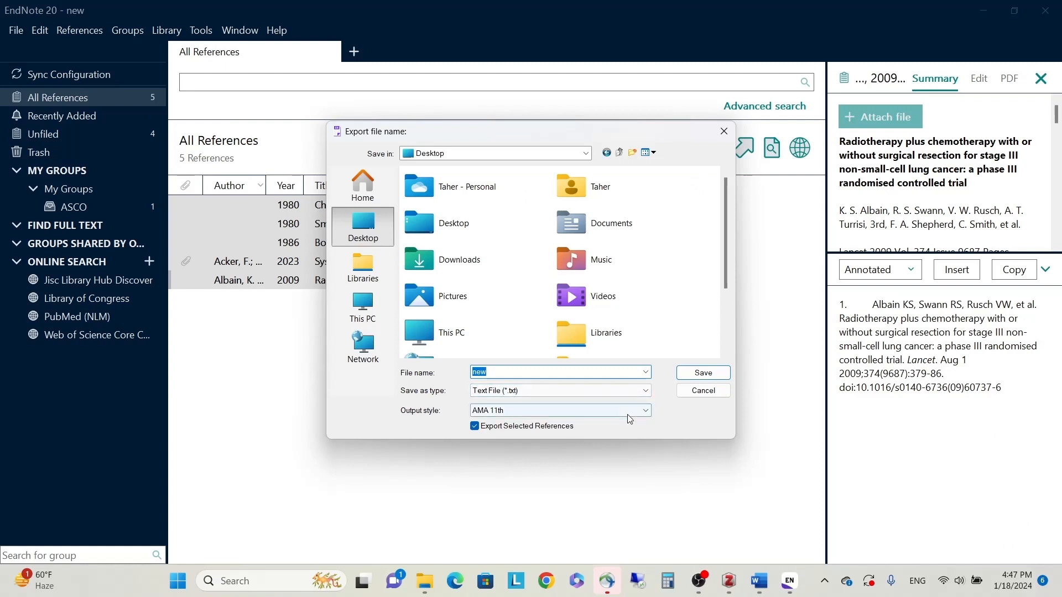
type("lung cancer endnote")
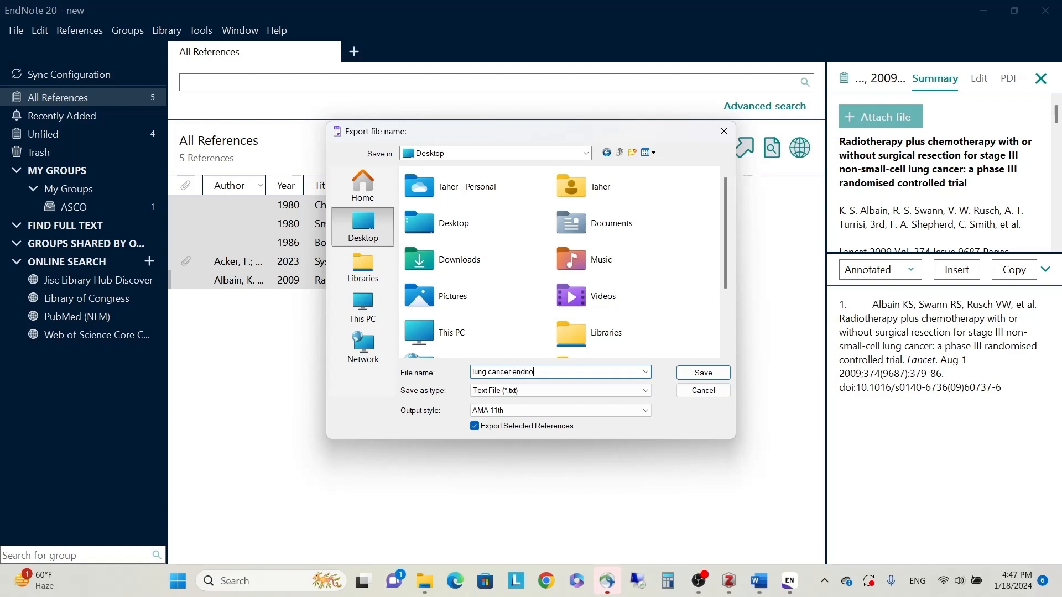
left_click(534, 390)
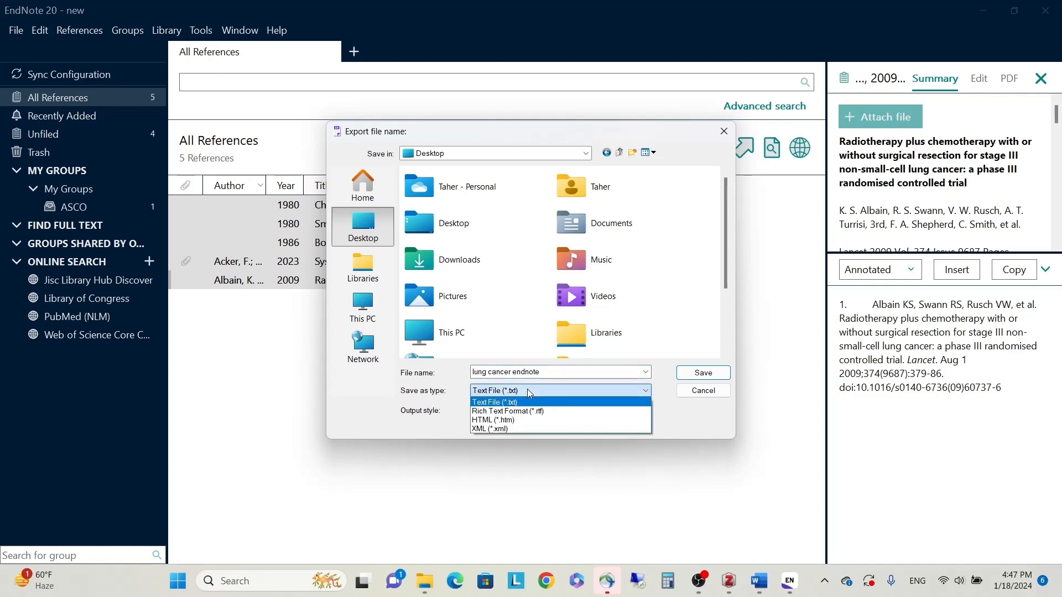
left_click(498, 430)
left_click(707, 379)
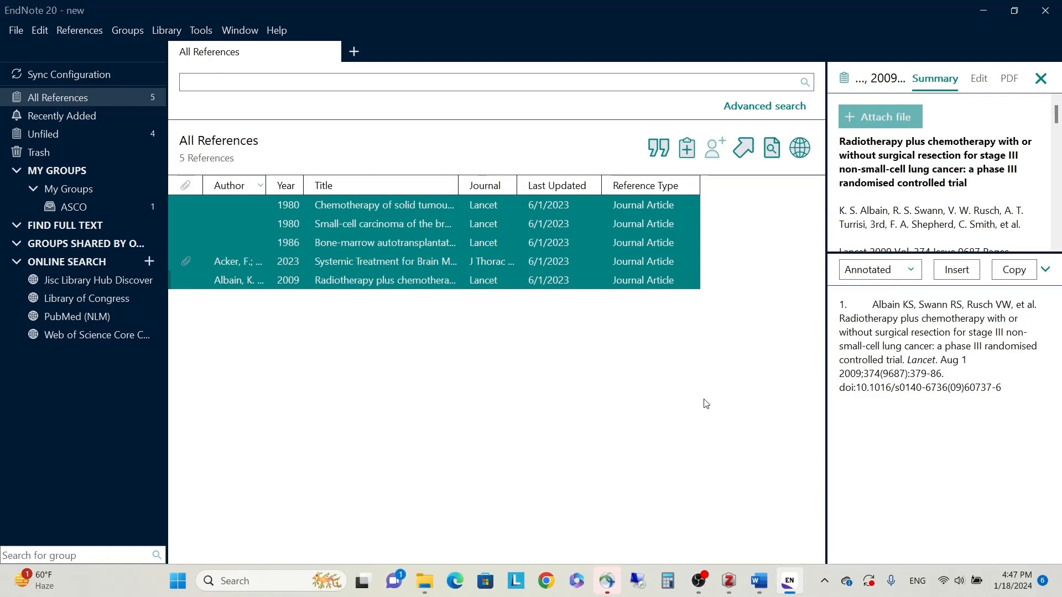
Step: Switch to Zotero and import "lung cancer endnote.xml" from the Desktop into the library
left_click(737, 590)
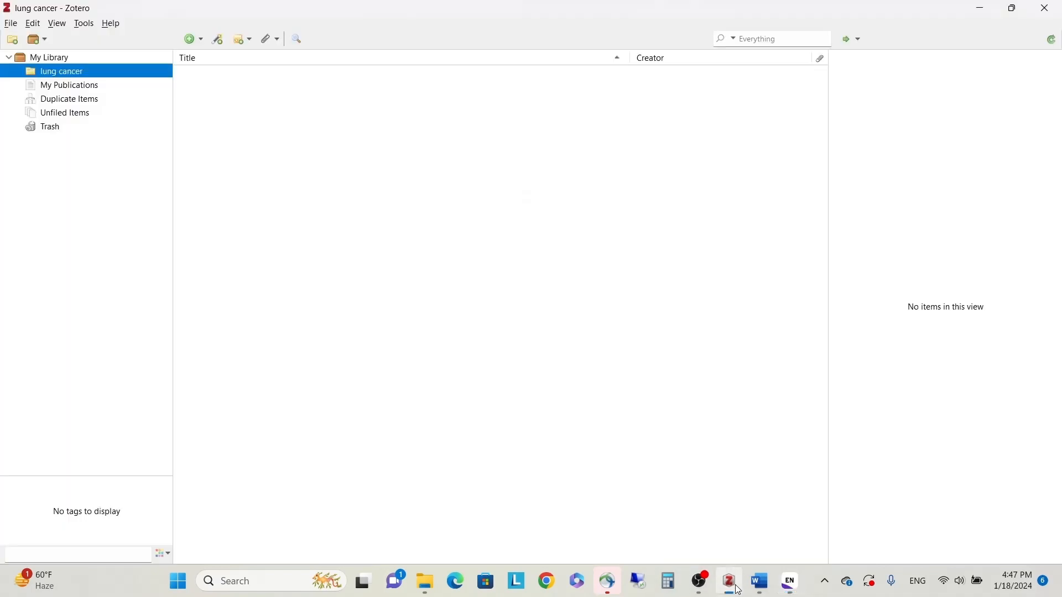
left_click(11, 24)
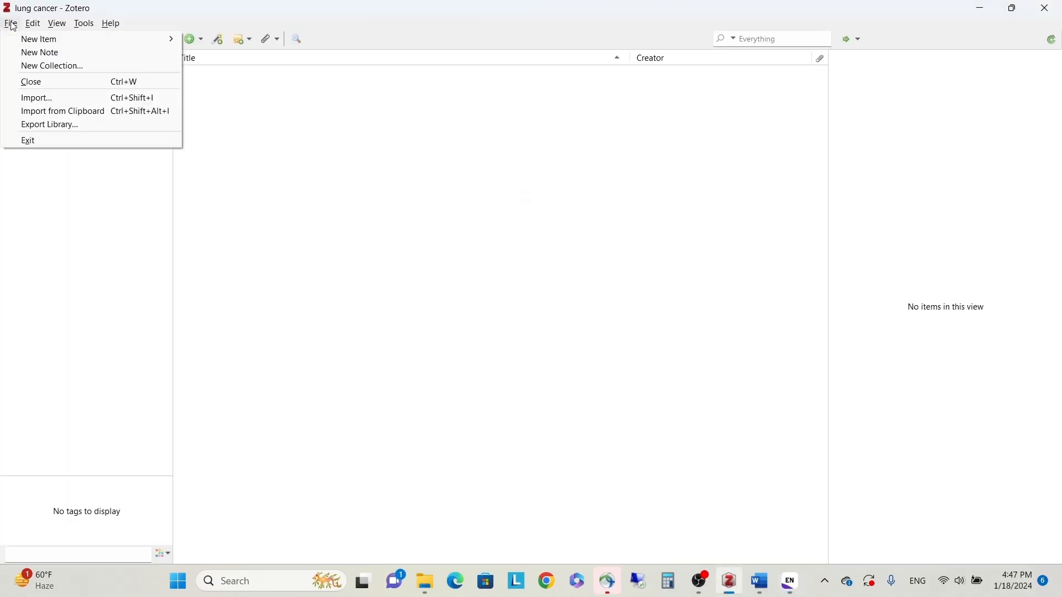
left_click(78, 105)
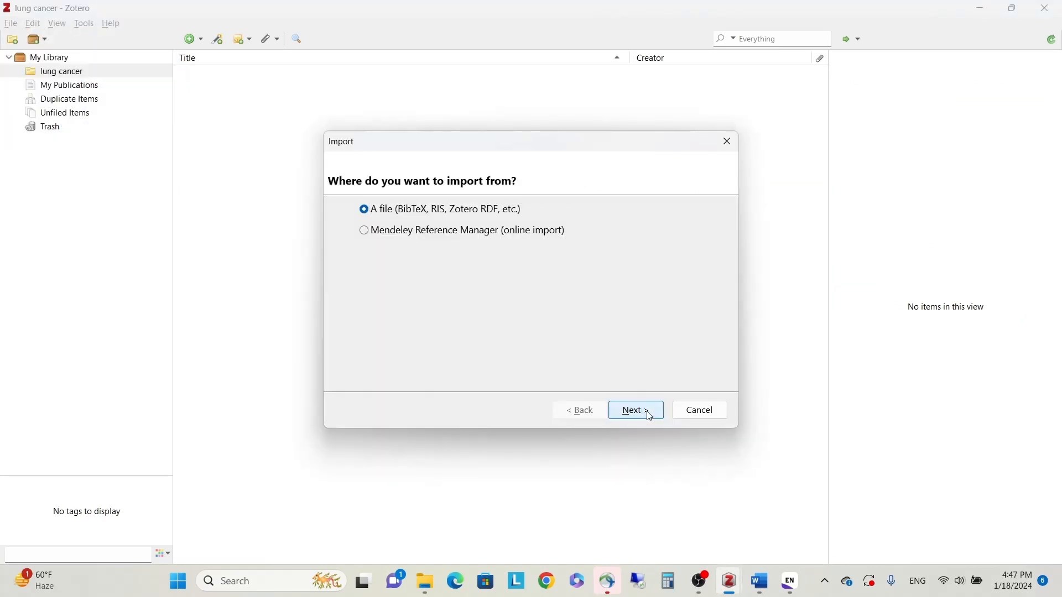
key("Return")
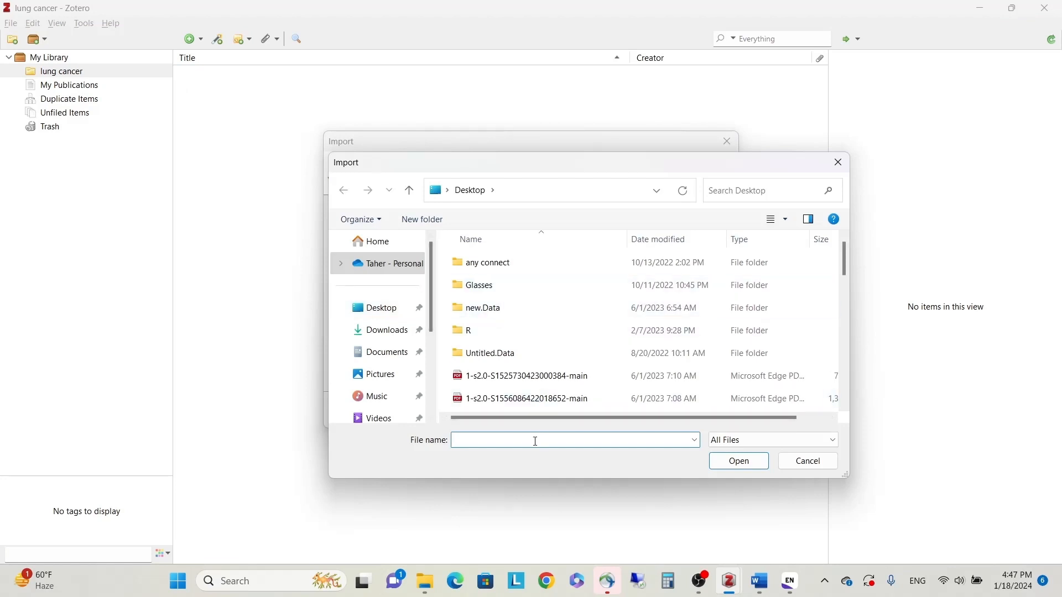
type("lu")
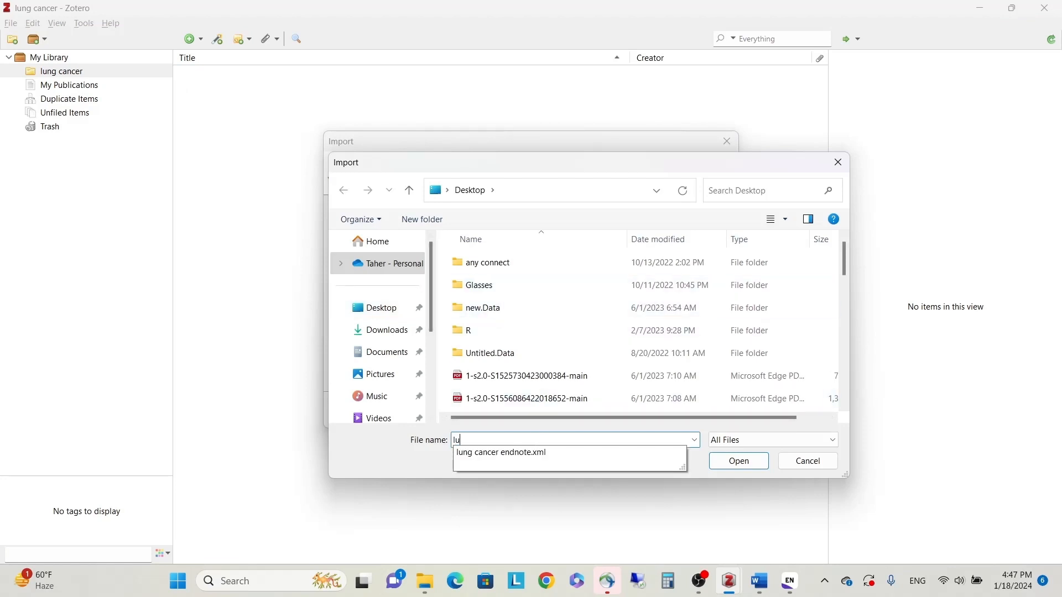
left_click(502, 456)
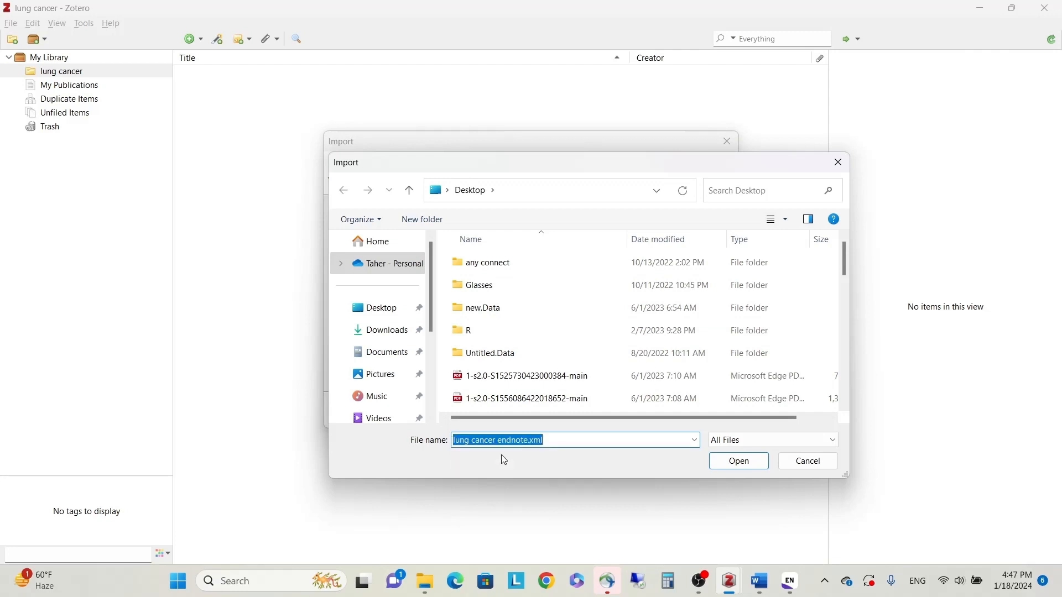
left_click(740, 462)
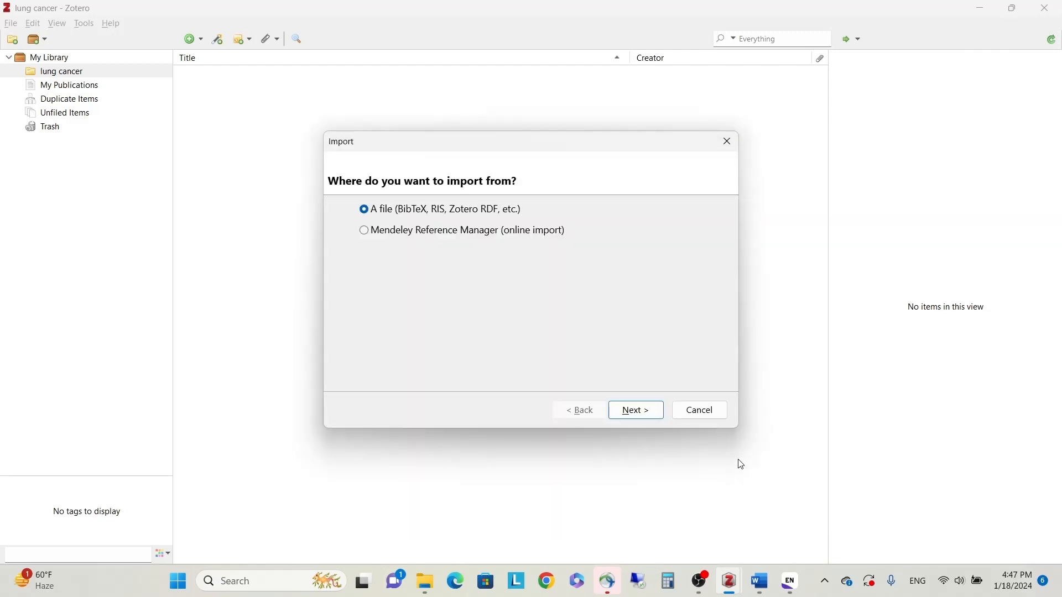
left_click(636, 415)
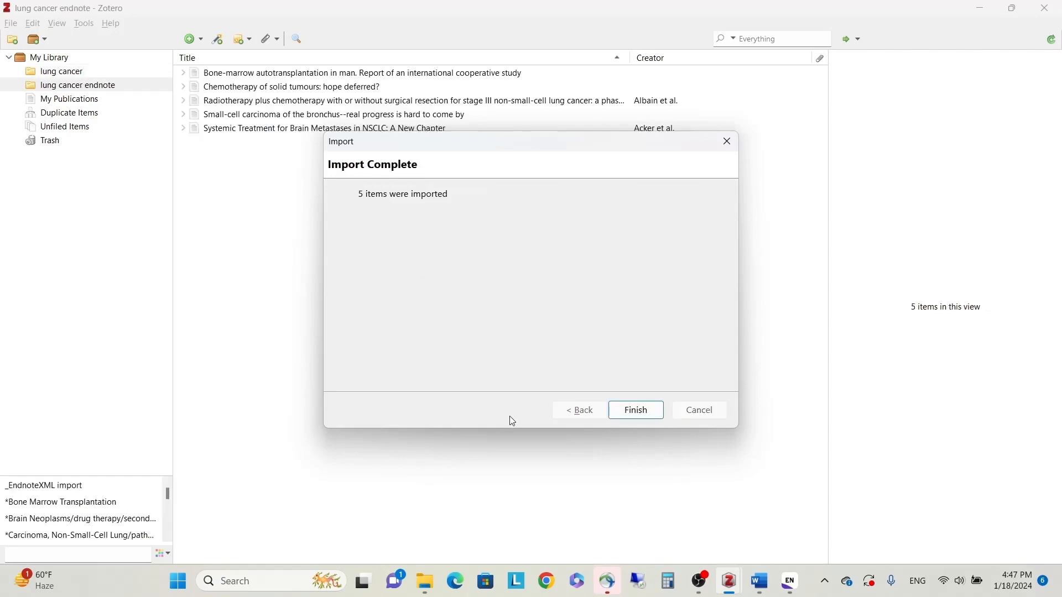
left_click(636, 414)
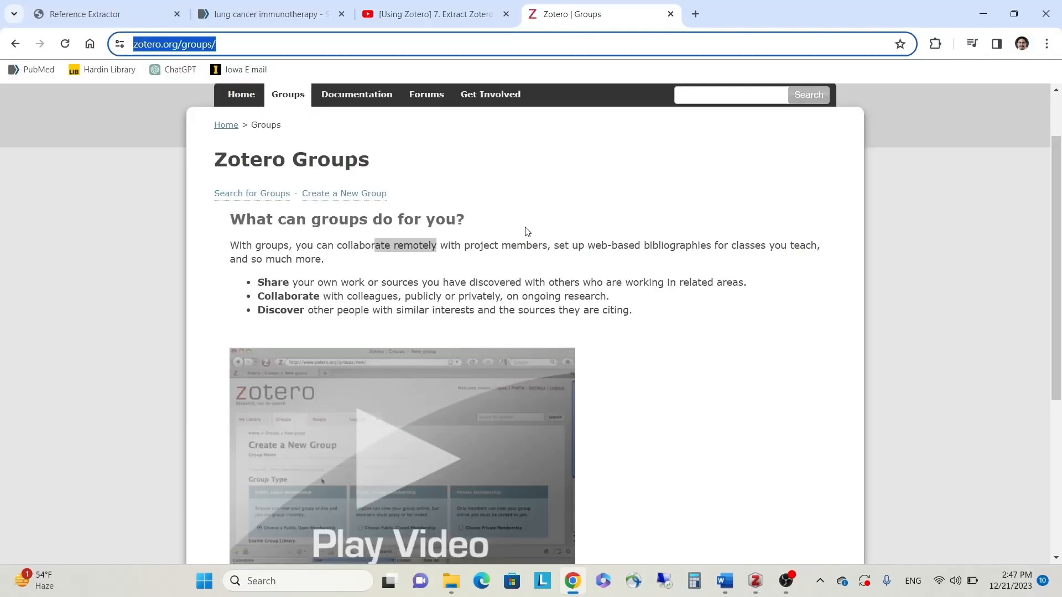
Step: Examine the Zotero Groups page in Chrome for how groups support sharing, remote collaboration and web-based bibliographies
scroll(526, 231, "up", 2)
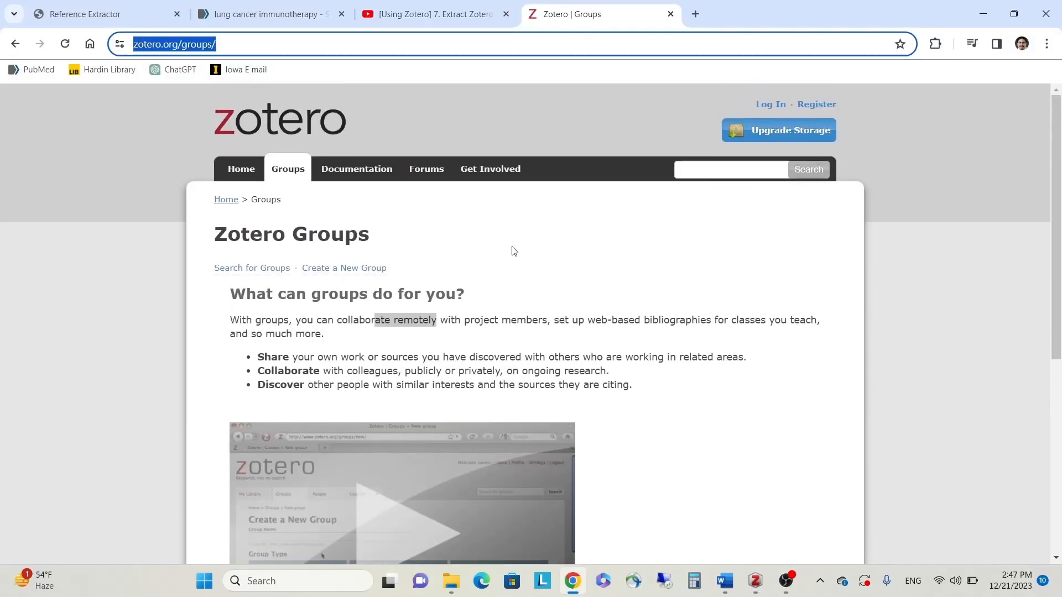
scroll(523, 279, "down", 2)
scroll(520, 284, "up", 2)
scroll(409, 241, "down", 2)
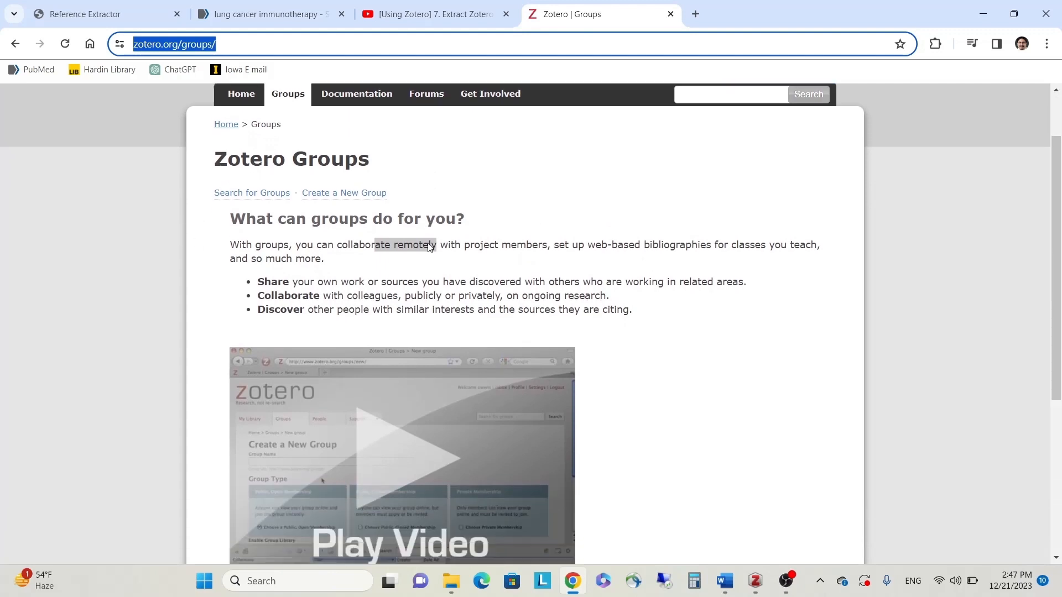
scroll(299, 203, "up", 2)
scroll(332, 280, "down", 2)
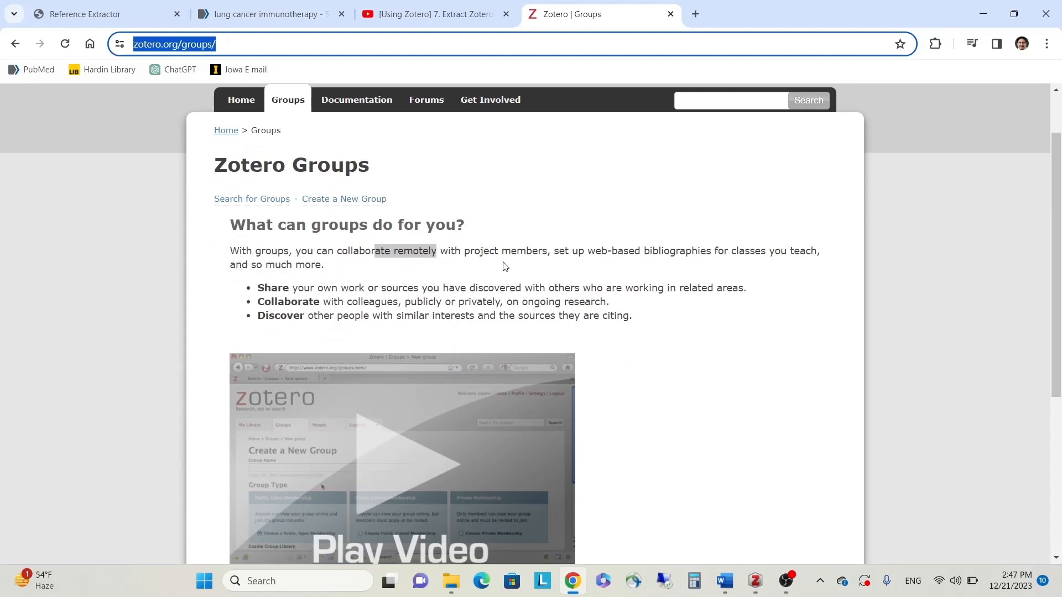
left_click_drag(710, 251, 595, 246)
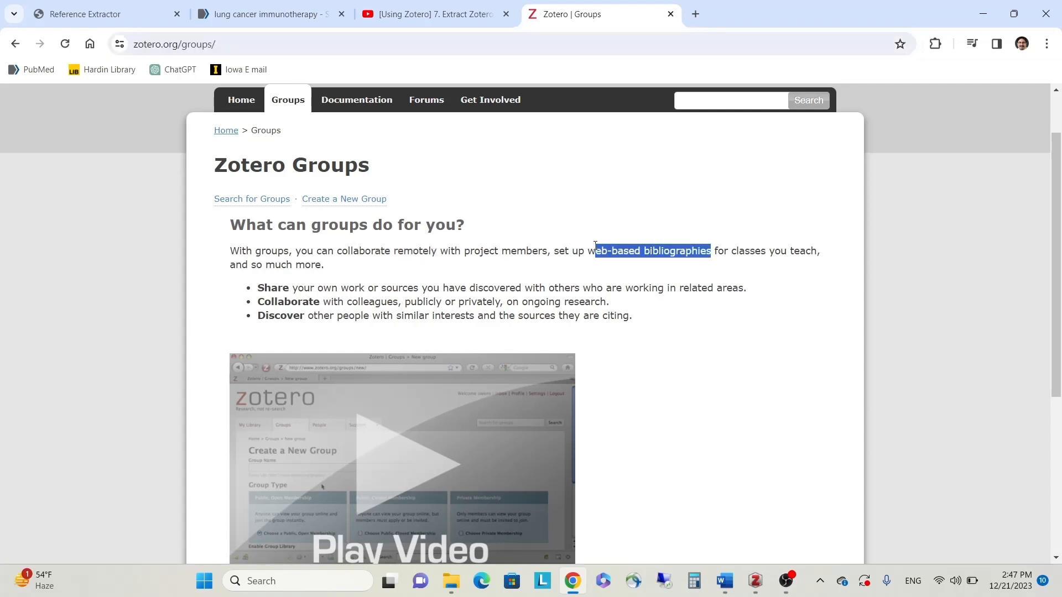
scroll(287, 278, "down", 1)
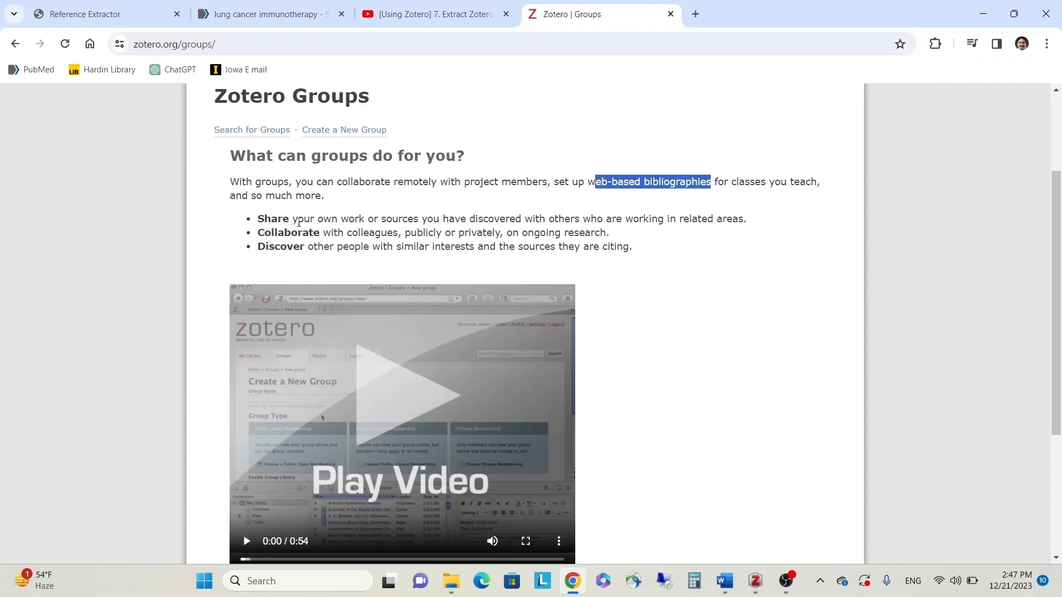
scroll(296, 220, "up", 2)
scroll(384, 315, "down", 2)
scroll(385, 315, "up", 2)
left_click(221, 47)
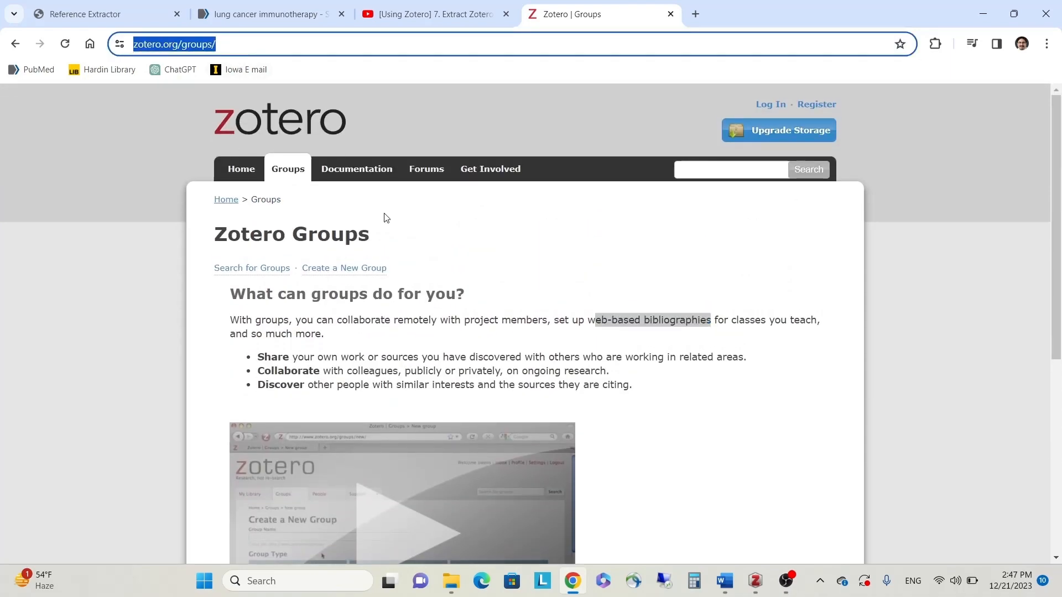
scroll(327, 244, "down", 5)
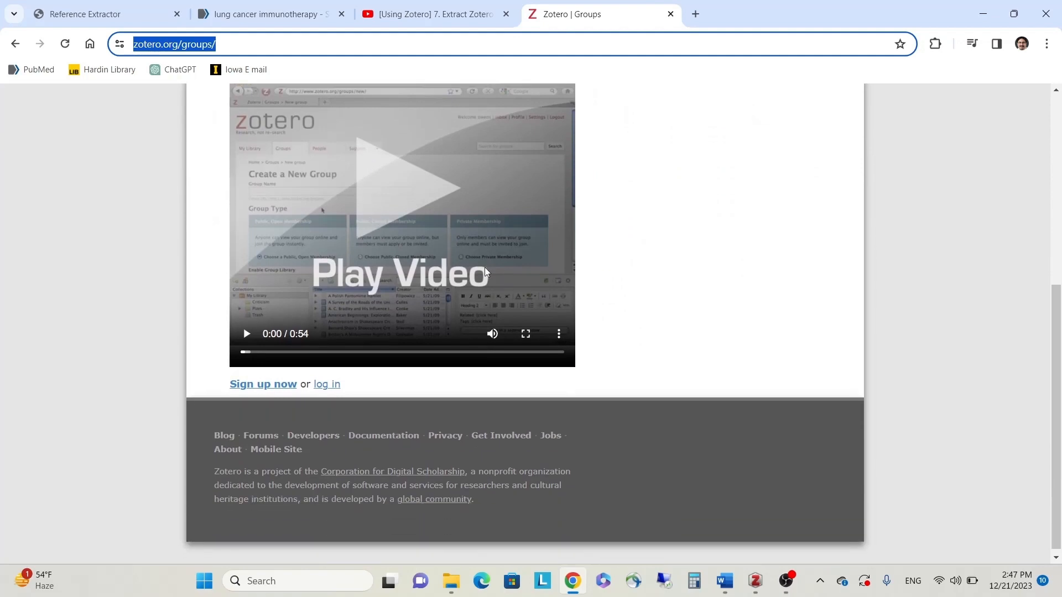
scroll(554, 271, "up", 2)
scroll(603, 274, "up", 2)
scroll(532, 288, "down", 2)
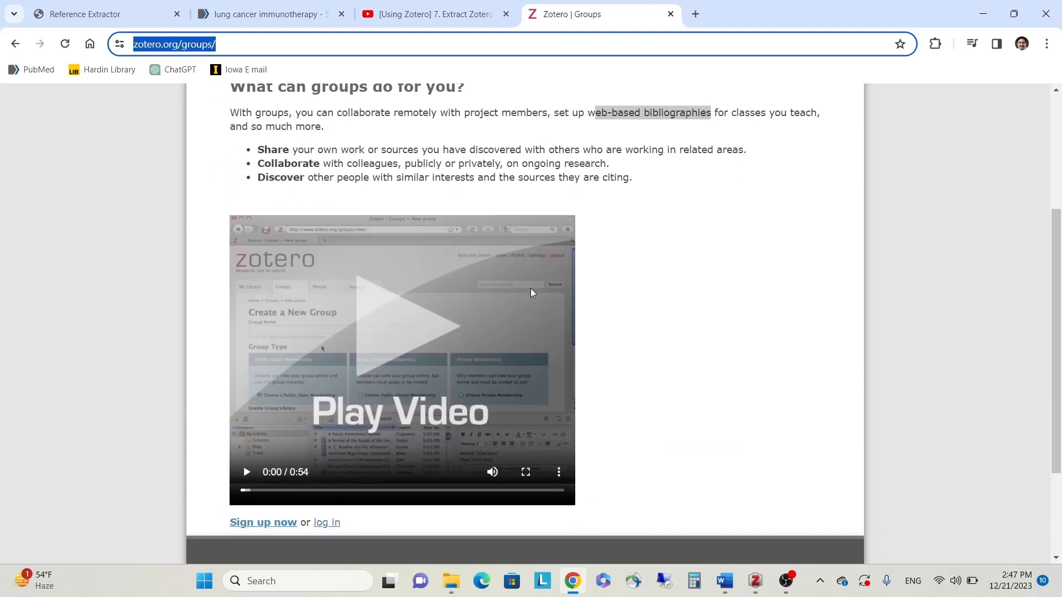
scroll(530, 287, "up", 3)
left_click(527, 291)
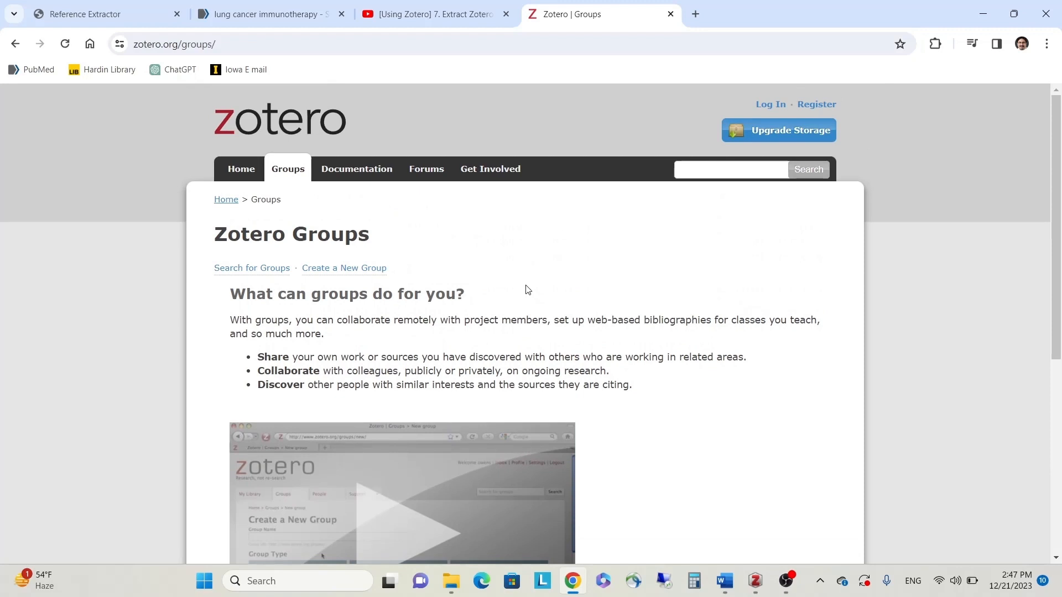
left_click_drag(644, 321, 579, 321)
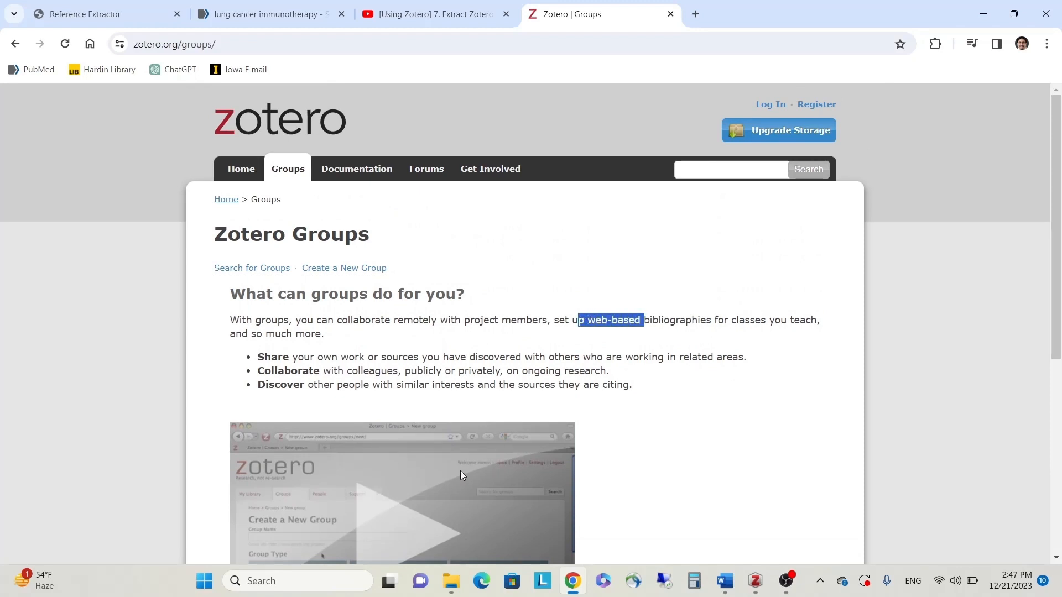